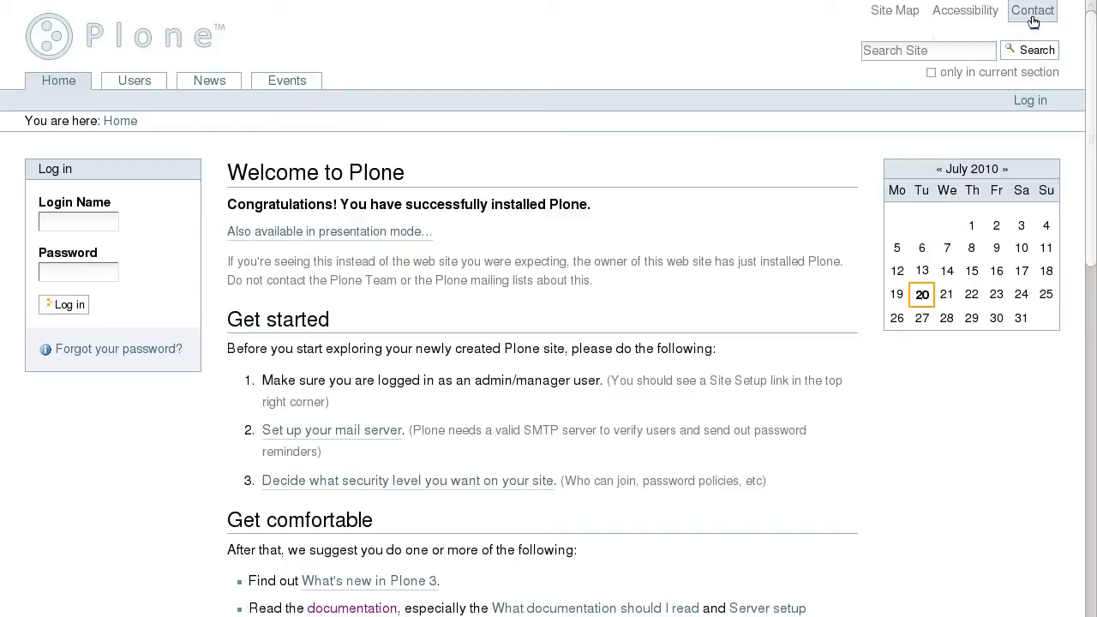
Step: Log in to the Plone site as admin using the password already filled in
{"action": "left_click", "coordinate": [971, 51]}
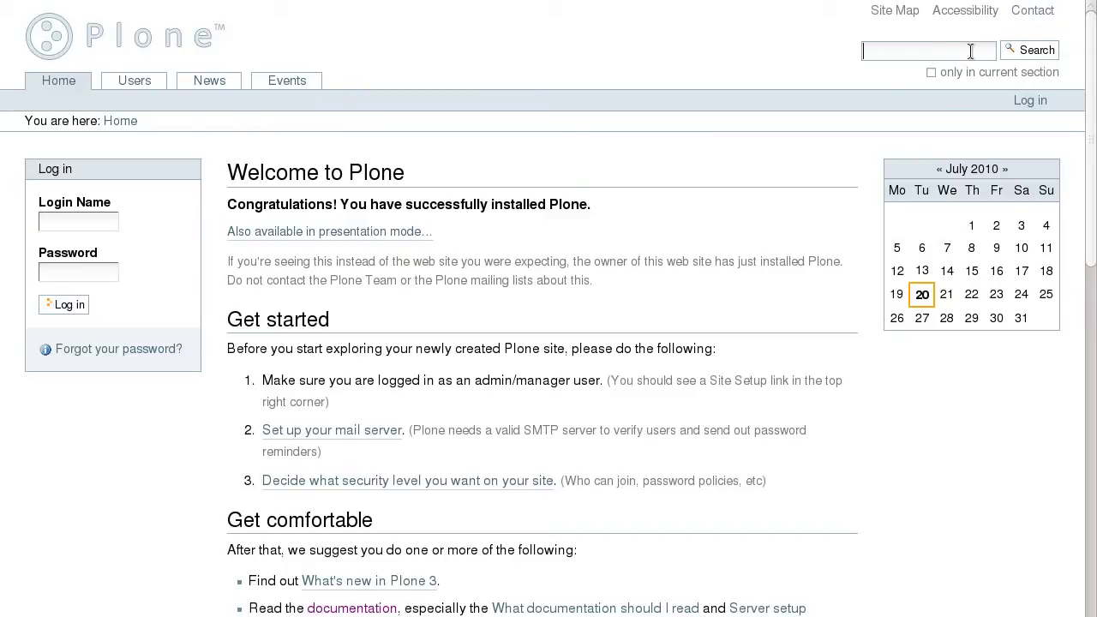
{"action": "left_click", "coordinate": [1030, 104]}
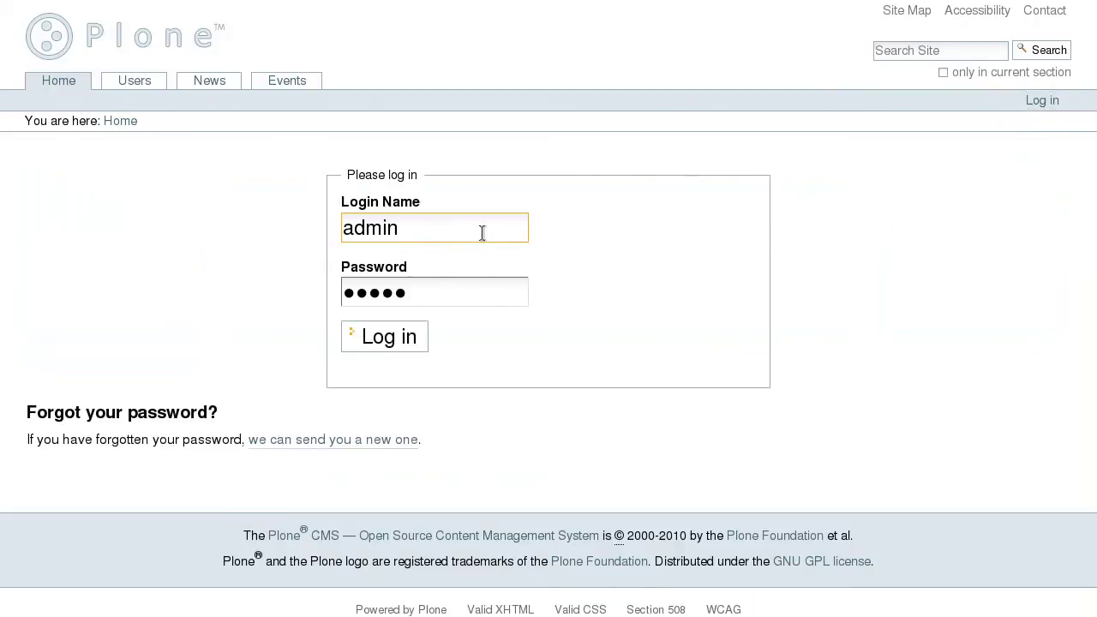
{"action": "left_click", "coordinate": [467, 295]}
{"action": "left_click", "coordinate": [398, 348]}
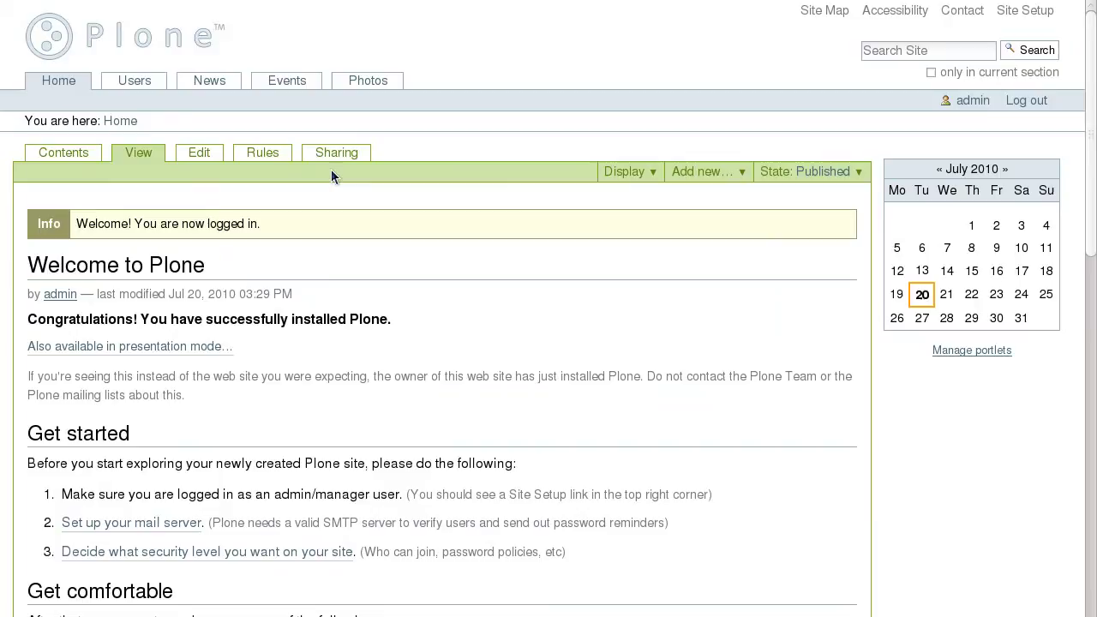
{"action": "left_click", "coordinate": [652, 178]}
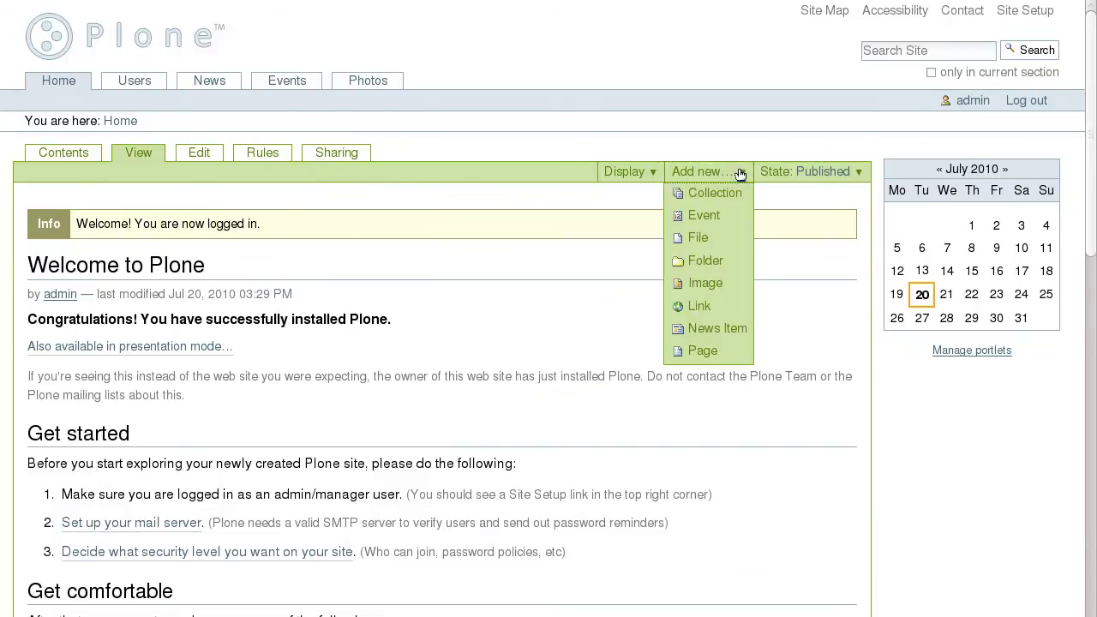
{"action": "mouse_move", "coordinate": [822, 179]}
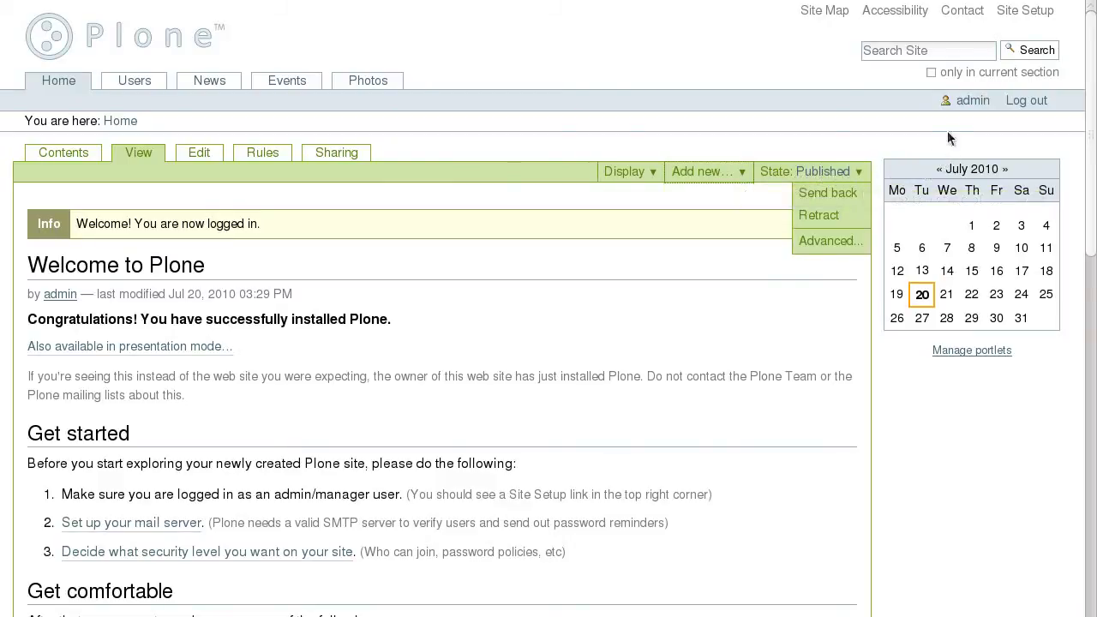
{"action": "left_click", "coordinate": [1013, 22]}
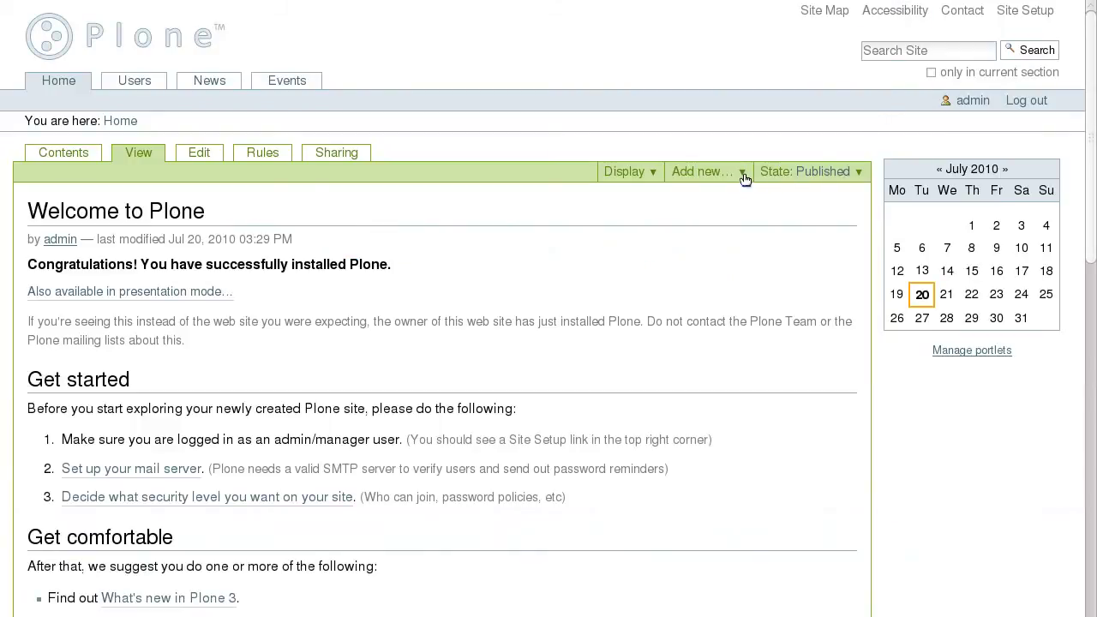
Step: Start a new folder on the home page titled "Photos" with the description "My photo album"
{"action": "left_click", "coordinate": [743, 174]}
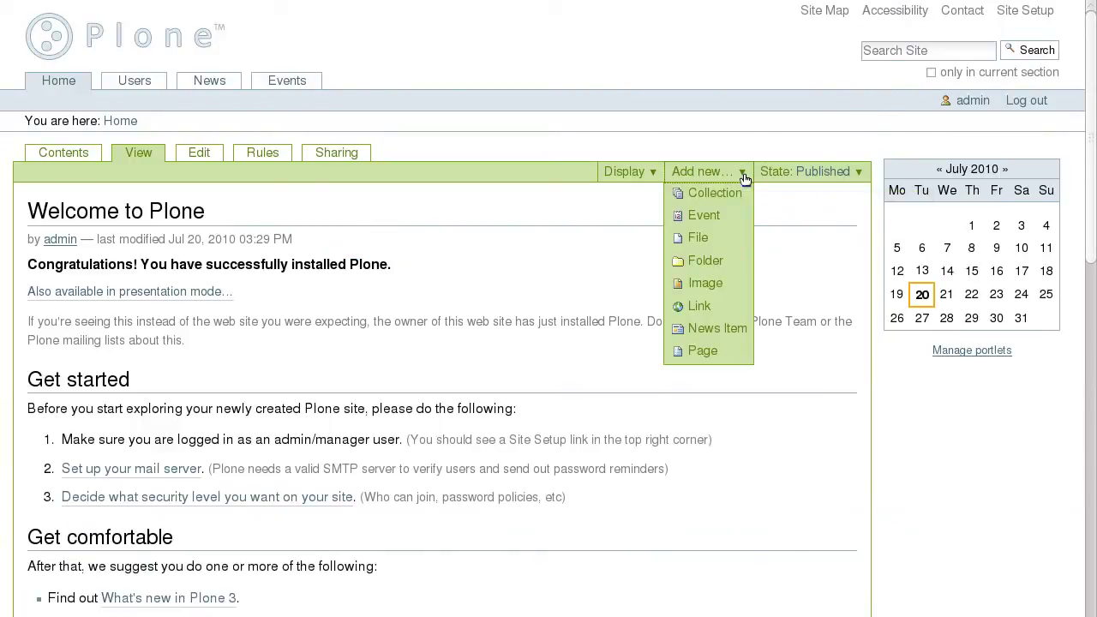
{"action": "left_click", "coordinate": [726, 265]}
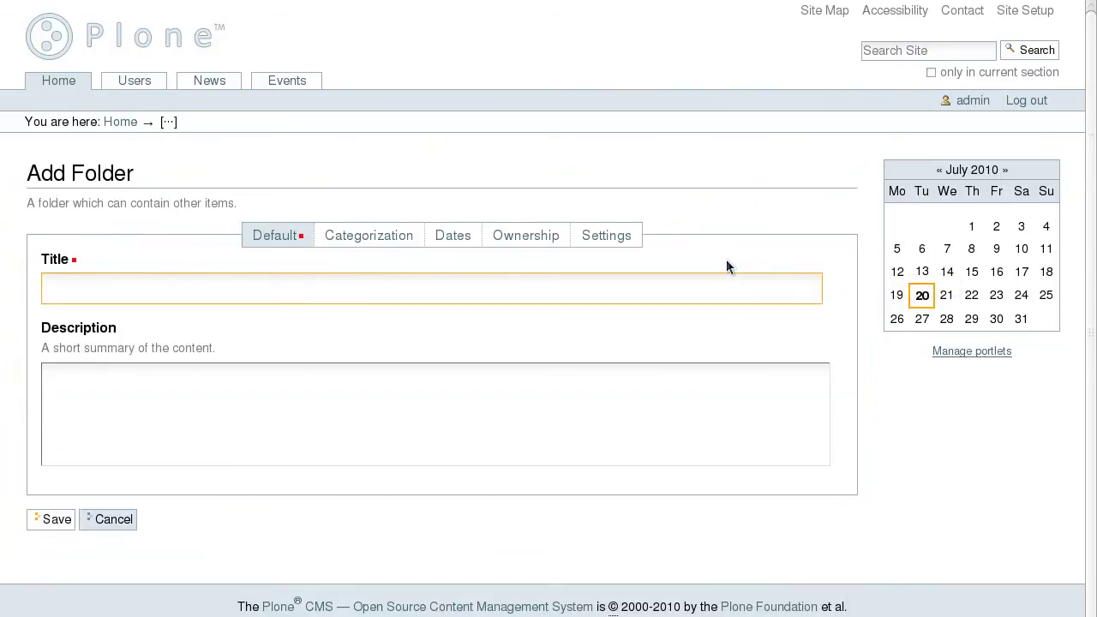
{"action": "type", "text": "Photos"}
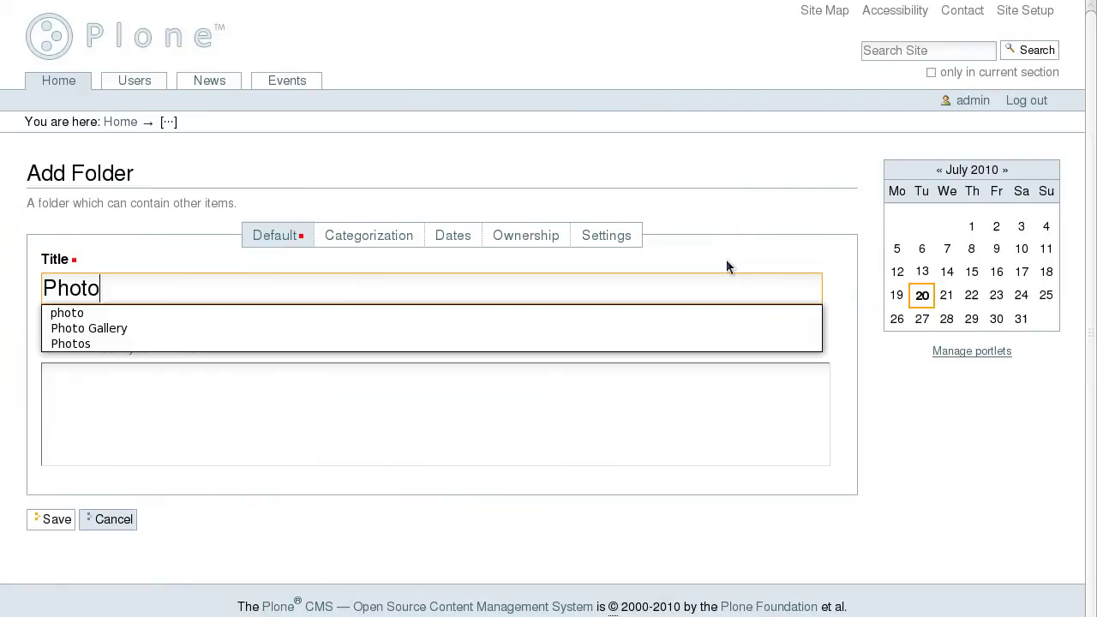
{"action": "key", "text": "Tab"}
{"action": "type", "text": "My photo album"}
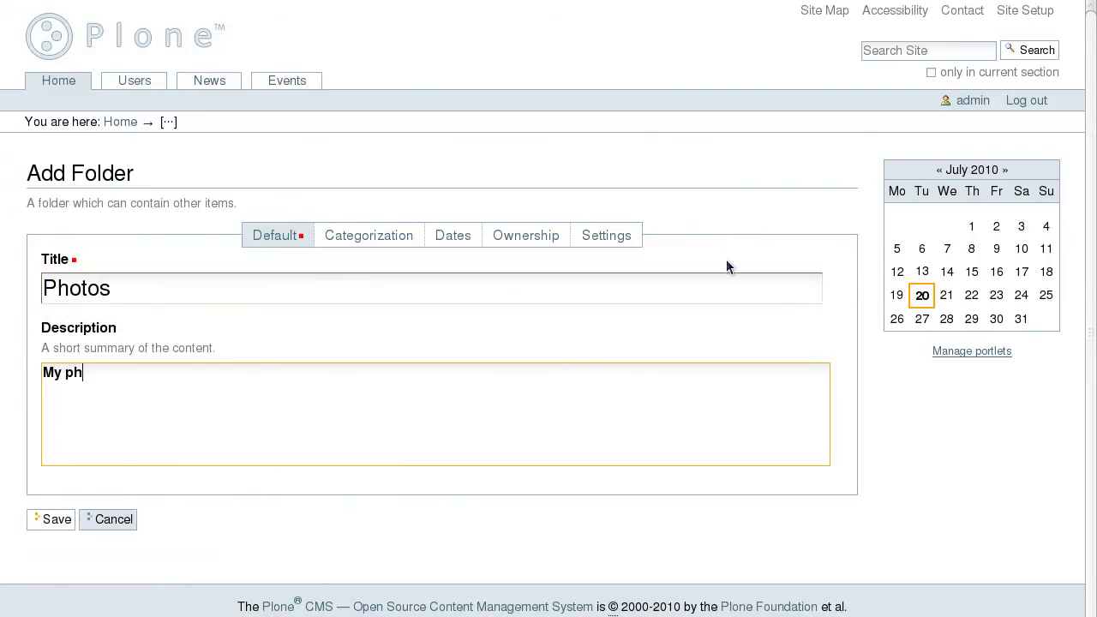
Step: Add the new categories "nature" and "photo" to the folder and keep its language neutral
{"action": "left_click", "coordinate": [367, 239]}
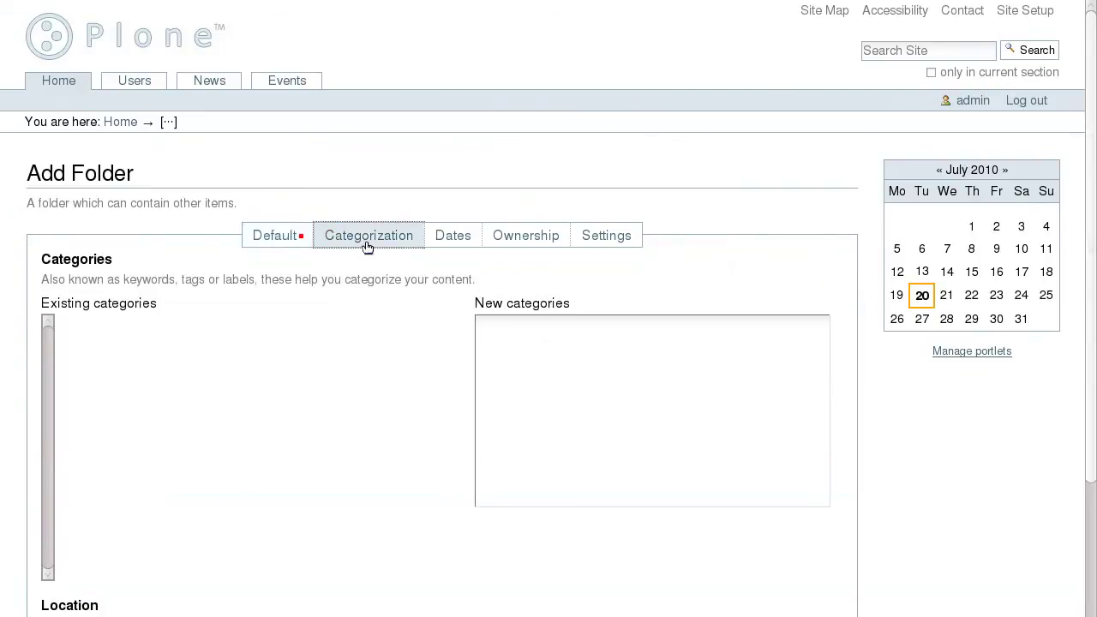
{"action": "scroll", "coordinate": [526, 287], "scroll_direction": "down", "scroll_amount": 1}
{"action": "left_click", "coordinate": [526, 287]}
{"action": "type", "text": "nat"}
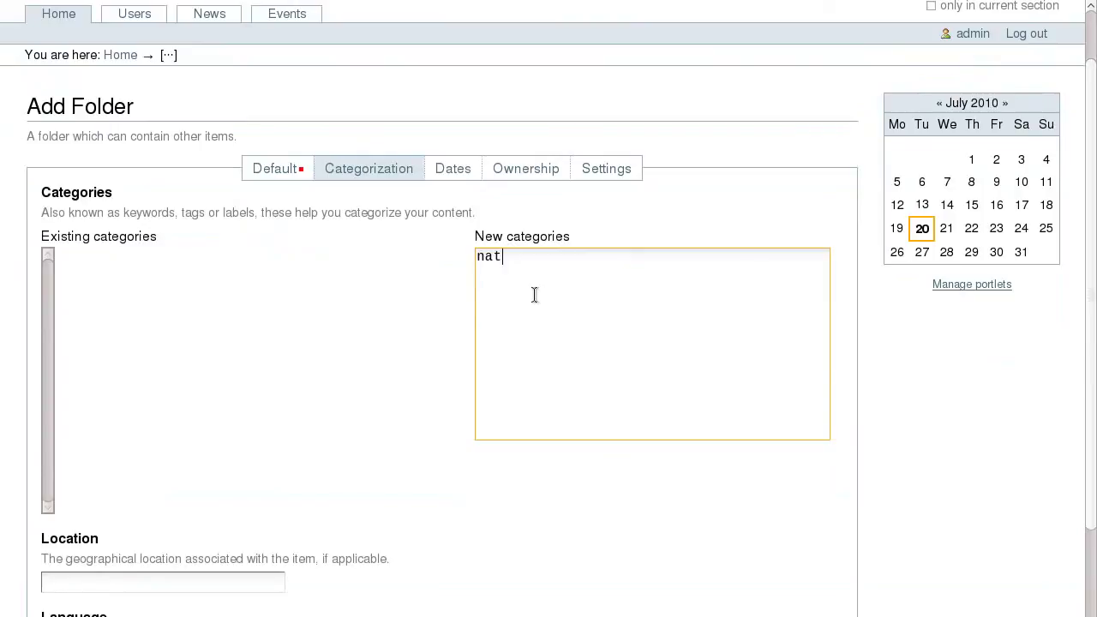
{"action": "type", "text": "ure"}
{"action": "key", "text": "Return"}
{"action": "type", "text": "photo"}
{"action": "scroll", "coordinate": [537, 294], "scroll_direction": "down", "scroll_amount": 1}
{"action": "scroll", "coordinate": [537, 295], "scroll_direction": "down", "scroll_amount": 1}
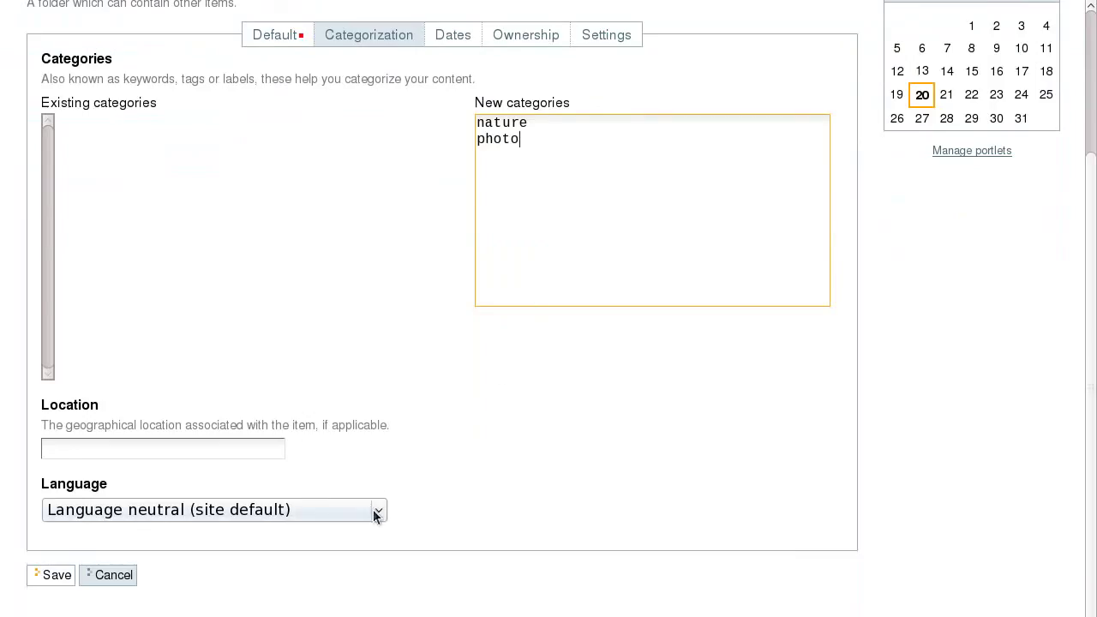
{"action": "left_click", "coordinate": [374, 508]}
{"action": "left_click", "coordinate": [374, 512]}
{"action": "scroll", "coordinate": [411, 491], "scroll_direction": "up", "scroll_amount": 1}
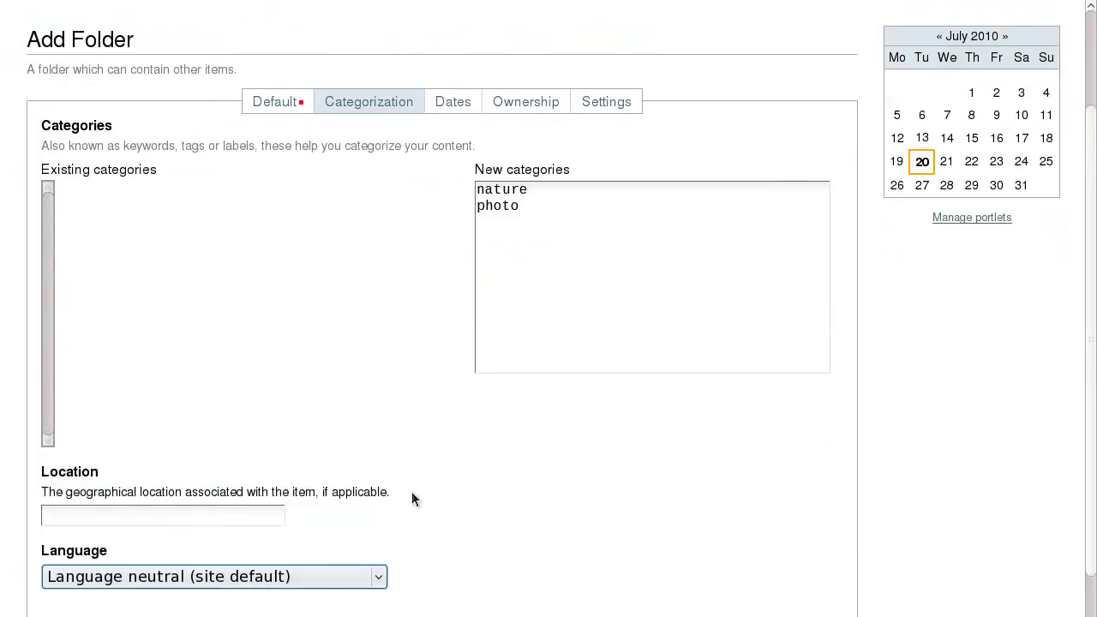
Step: Allow comments on the new folder and save it
{"action": "left_click", "coordinate": [460, 101]}
{"action": "left_click", "coordinate": [599, 243]}
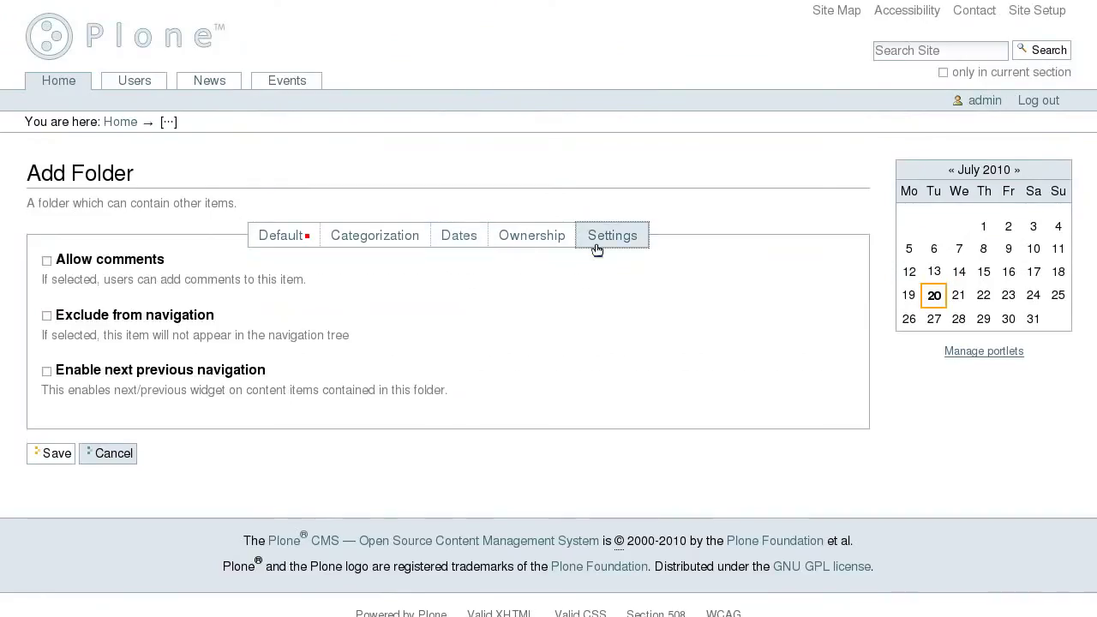
{"action": "left_click", "coordinate": [46, 260]}
{"action": "left_click", "coordinate": [48, 457]}
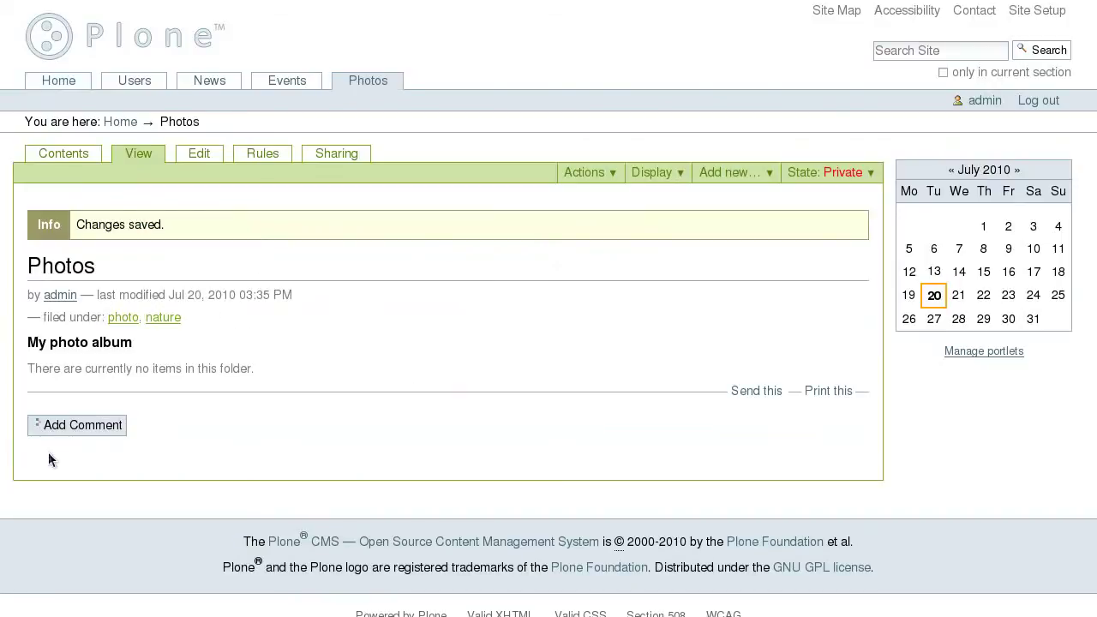
Step: Publish the Photos folder
{"action": "left_click", "coordinate": [839, 179]}
{"action": "left_click", "coordinate": [846, 196]}
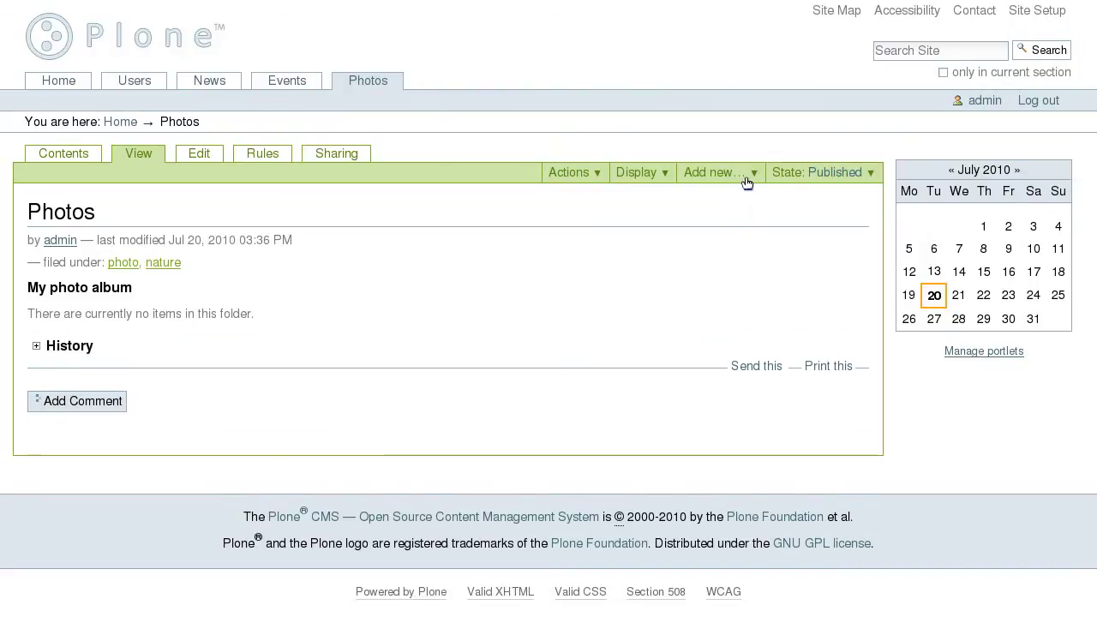
Step: Add an image titled "Image 1" to the Photos folder from the file PA260143.JPG and save it
{"action": "left_click", "coordinate": [754, 174]}
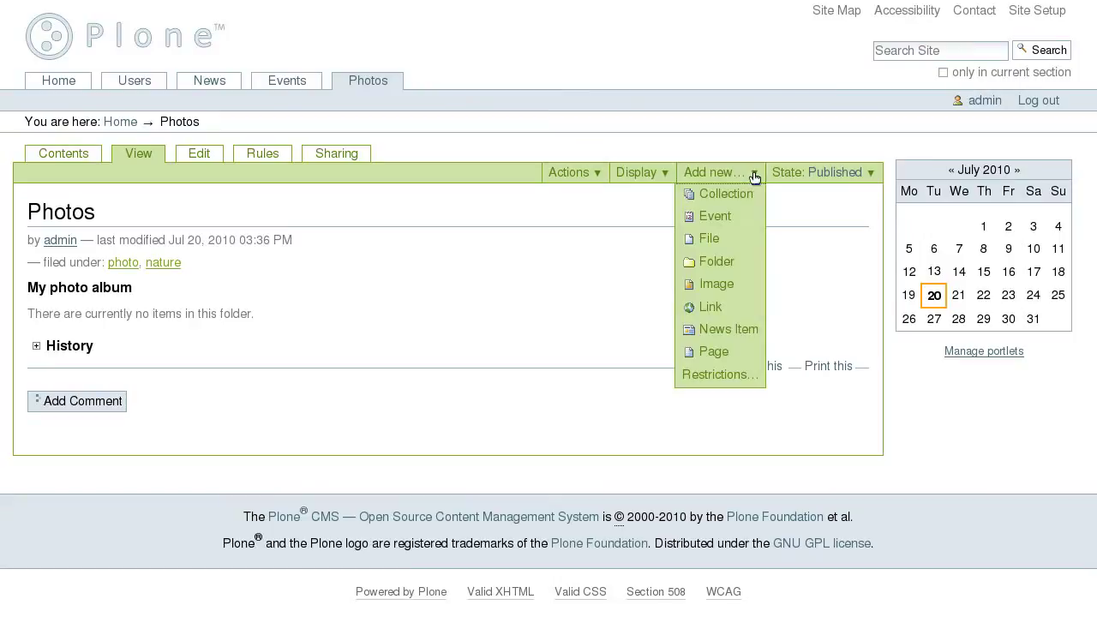
{"action": "left_click", "coordinate": [739, 284]}
{"action": "scroll", "coordinate": [737, 284], "scroll_direction": "down", "scroll_amount": 2}
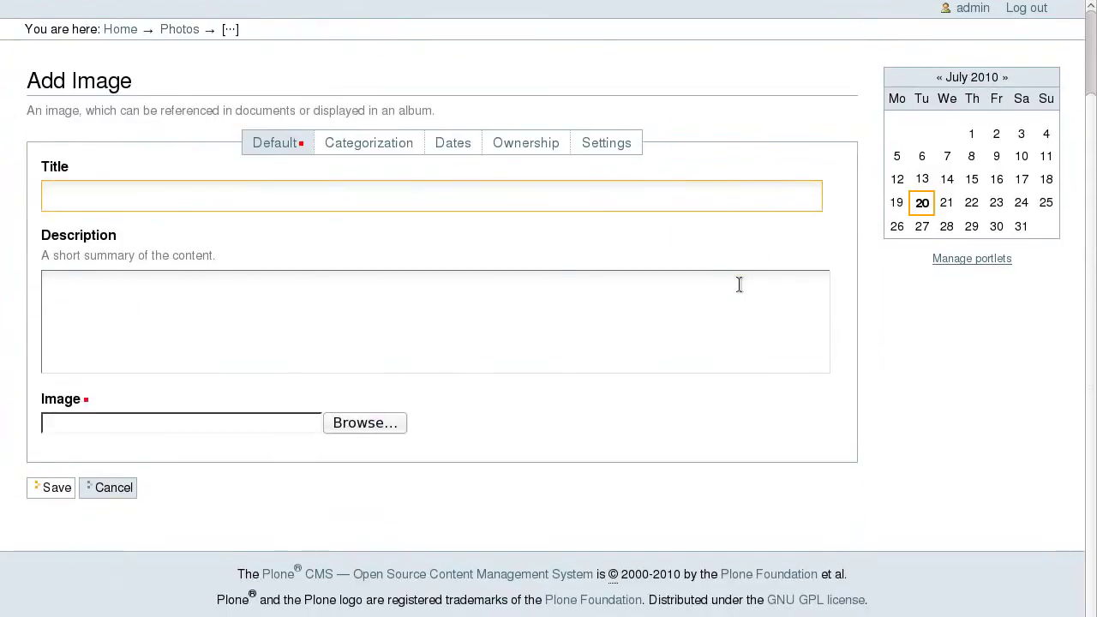
{"action": "left_click", "coordinate": [484, 206]}
{"action": "type", "text": "Image 1"}
{"action": "left_click", "coordinate": [440, 313]}
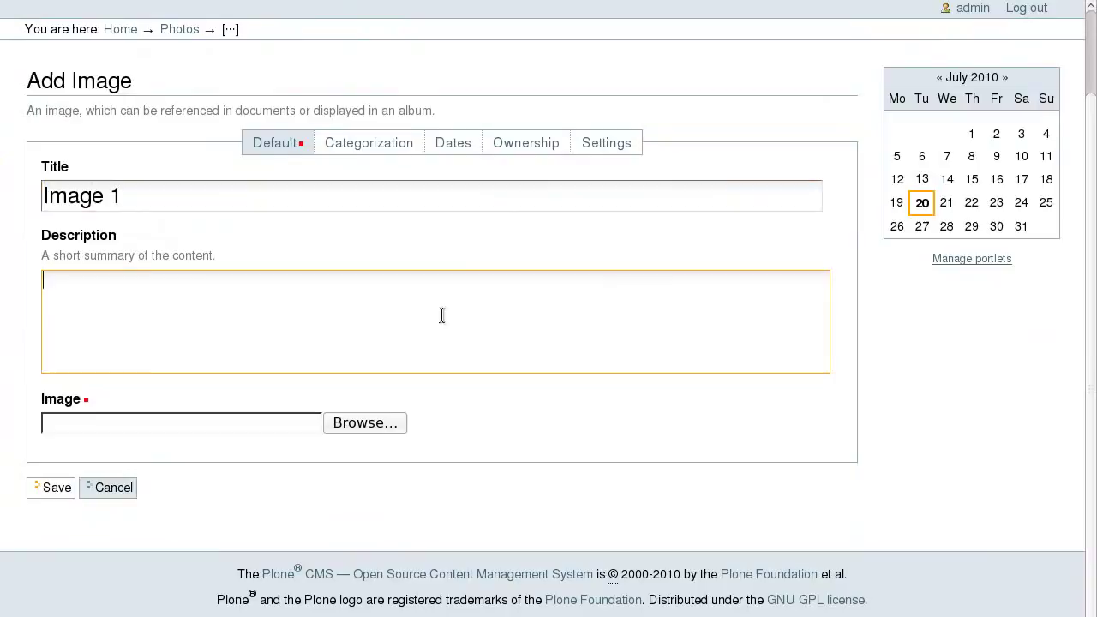
{"action": "left_click", "coordinate": [399, 420]}
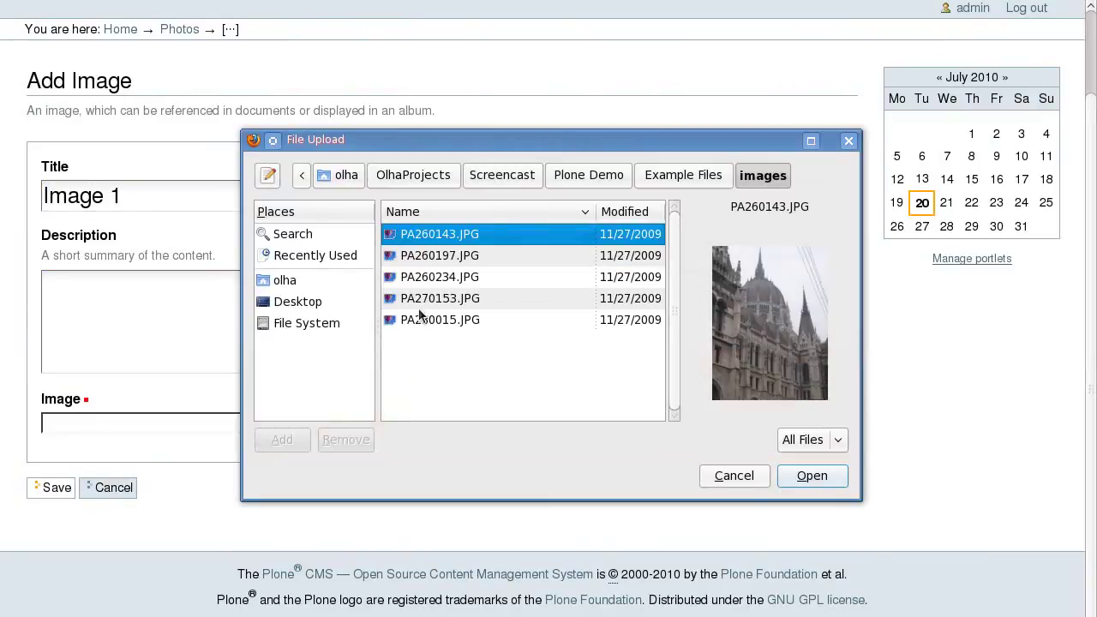
{"action": "left_click", "coordinate": [814, 476]}
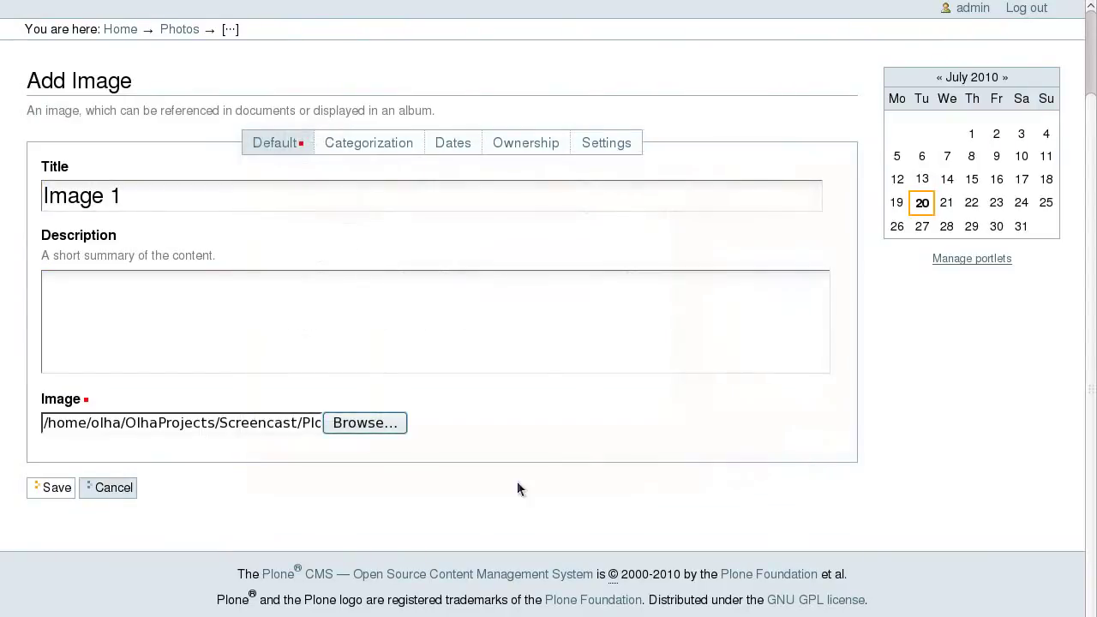
{"action": "left_click", "coordinate": [64, 490]}
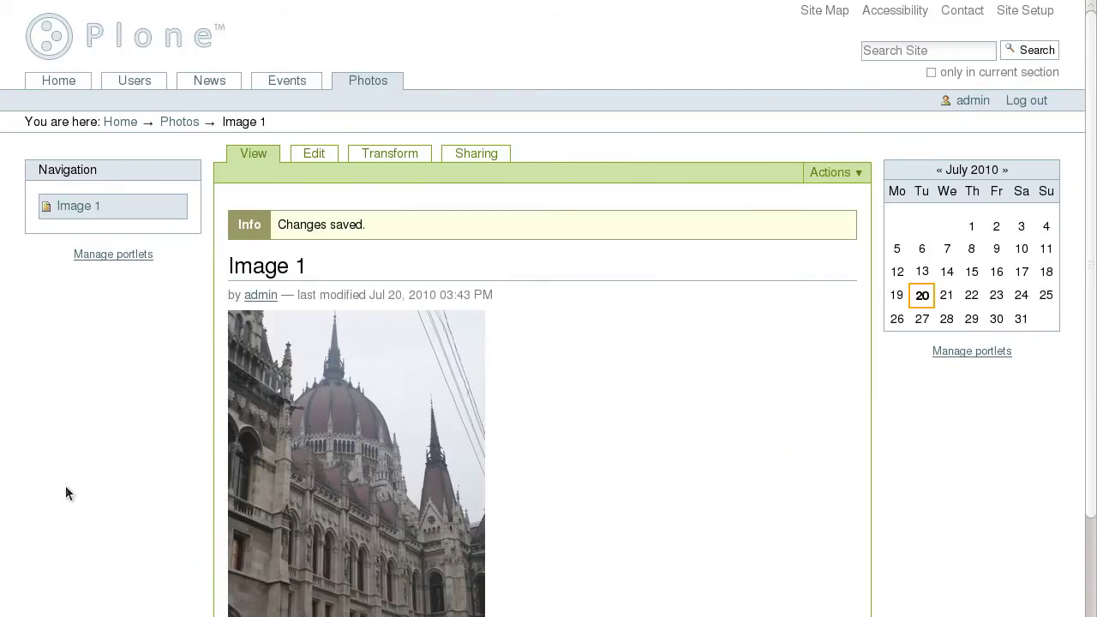
Step: Return to the Photos folder and change its display to the thumbnail view
{"action": "scroll", "coordinate": [203, 79], "scroll_direction": "down", "scroll_amount": 4}
{"action": "left_click", "coordinate": [182, 55]}
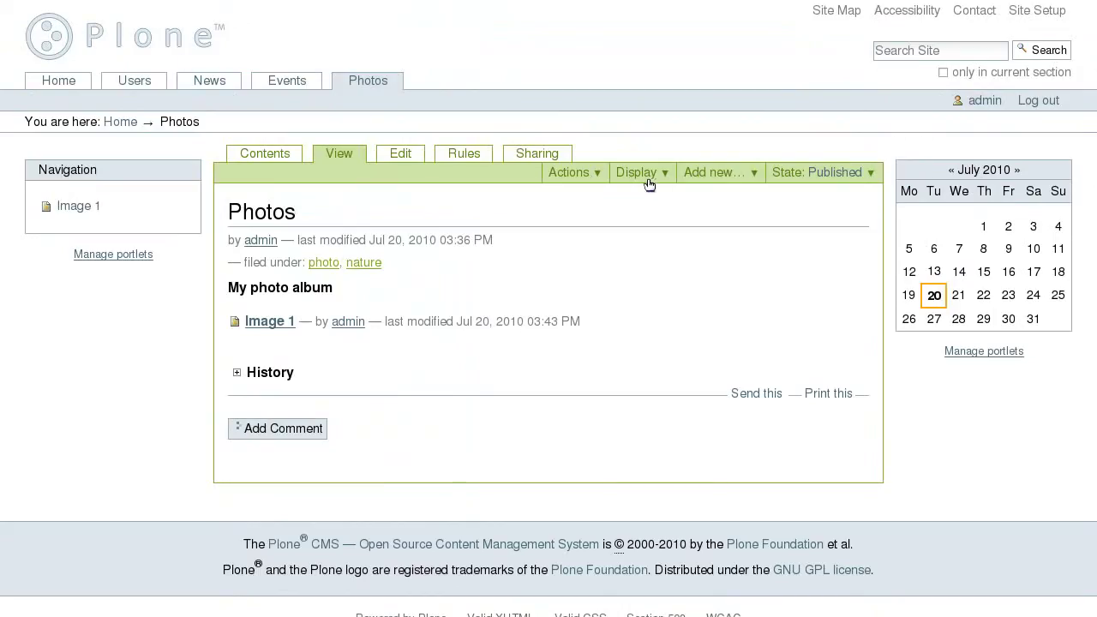
{"action": "left_click", "coordinate": [704, 184]}
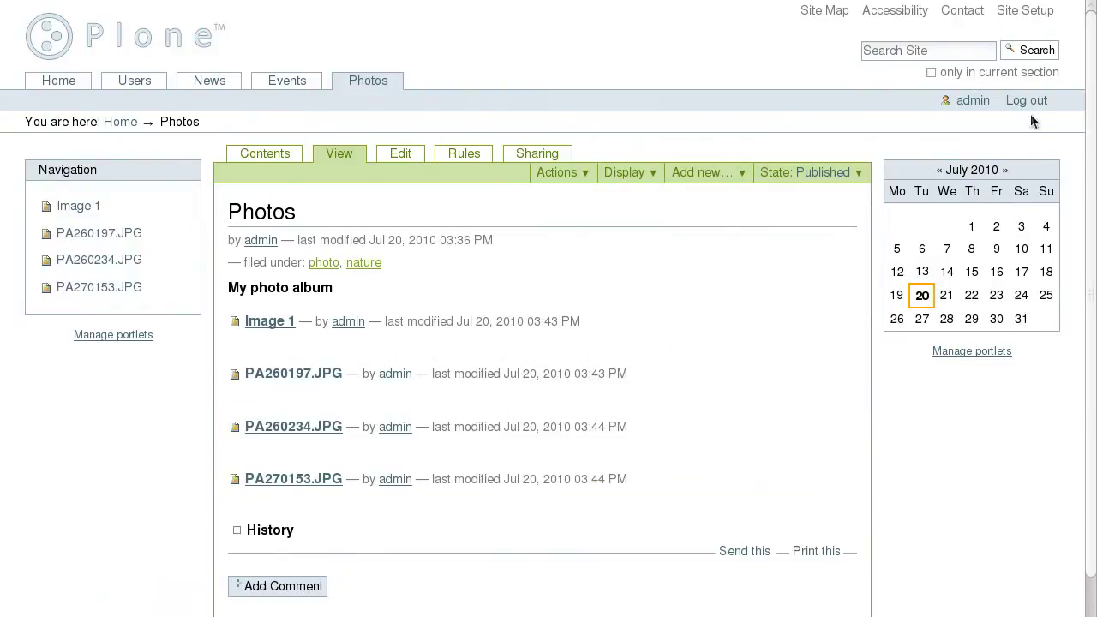
{"action": "left_click", "coordinate": [653, 172]}
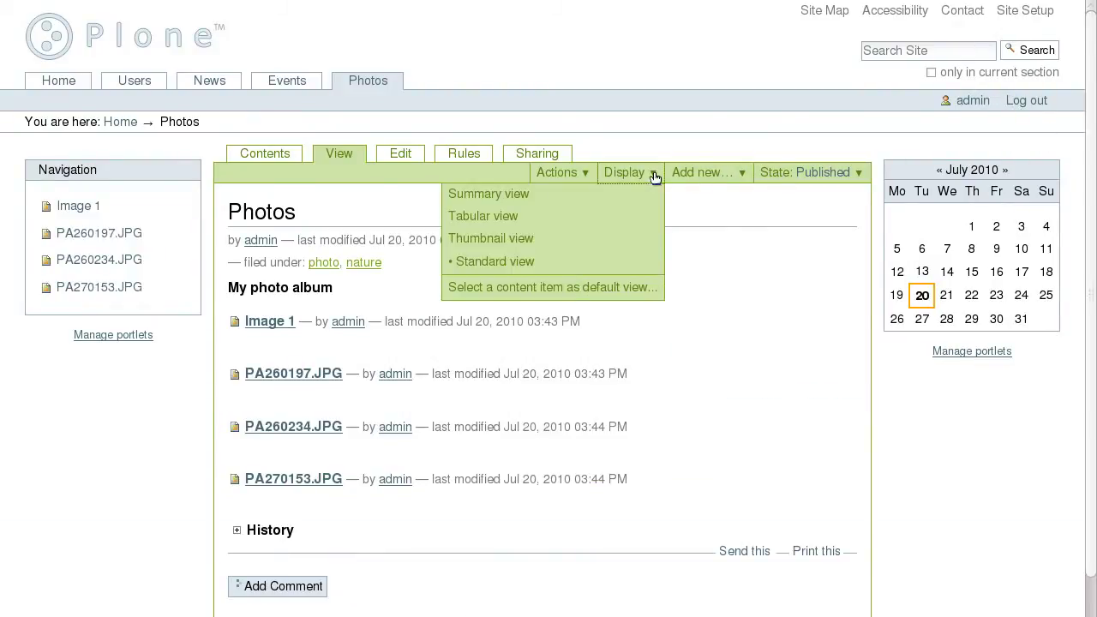
{"action": "left_click", "coordinate": [595, 238]}
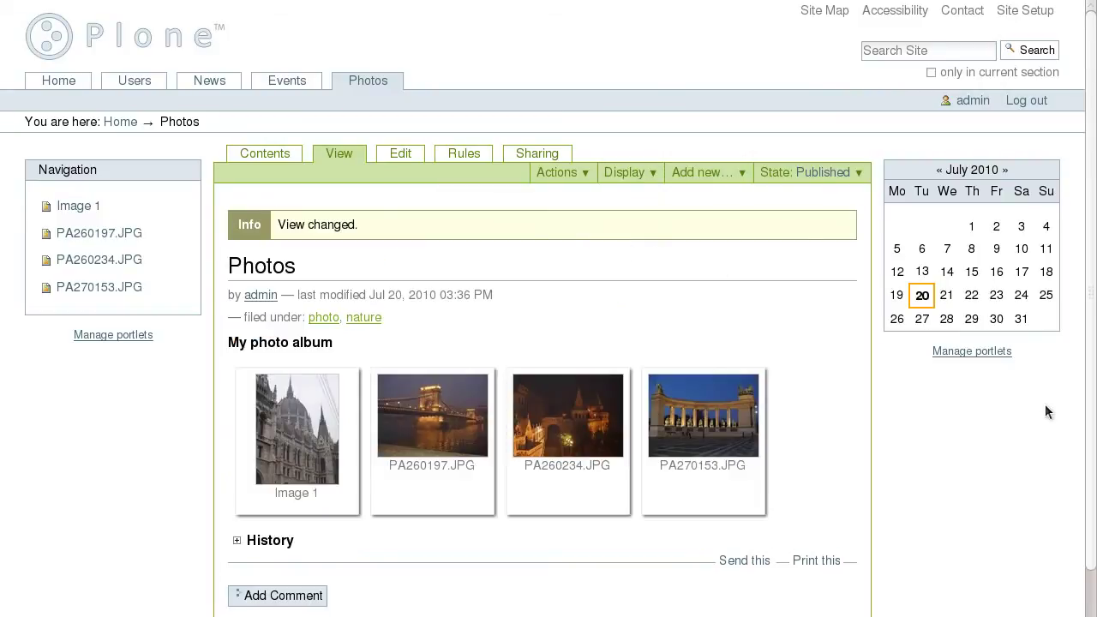
{"action": "scroll", "coordinate": [1045, 412], "scroll_direction": "down", "scroll_amount": 3}
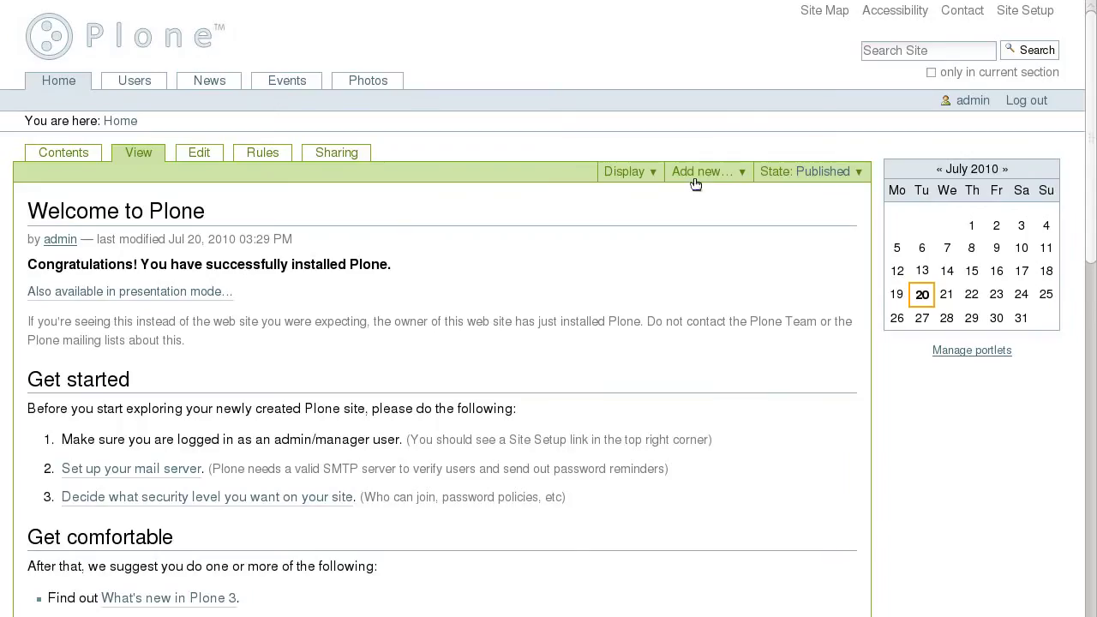
Step: Start a new page on the home page titled "Example Page" with the description "Description of the Example Page"
{"action": "left_click", "coordinate": [696, 182]}
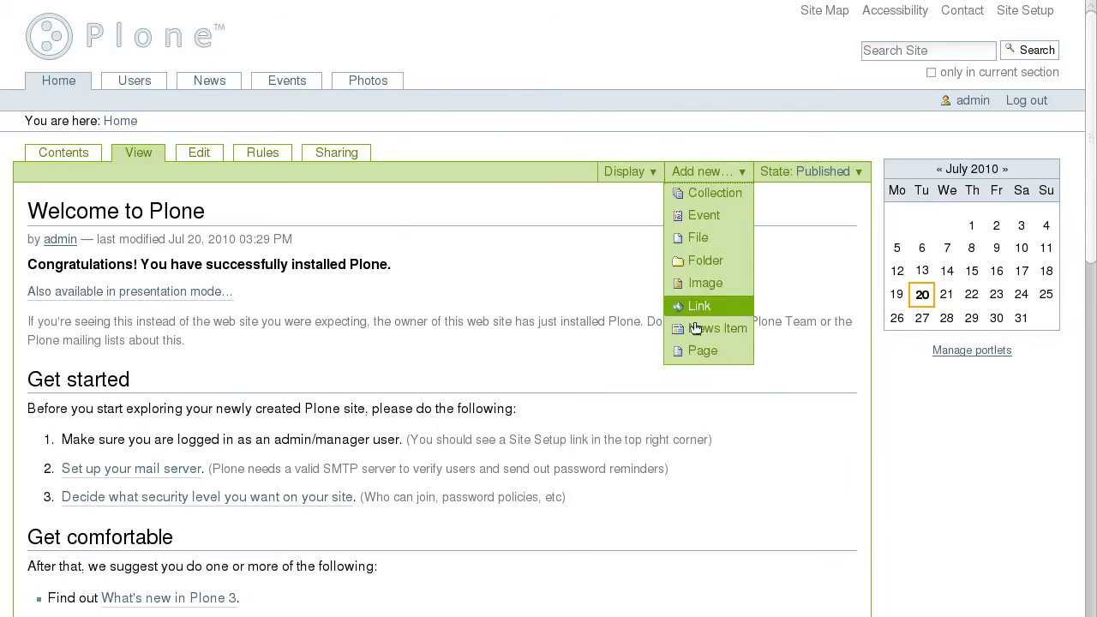
{"action": "left_click", "coordinate": [696, 351]}
{"action": "scroll", "coordinate": [721, 226], "scroll_direction": "down", "scroll_amount": 2}
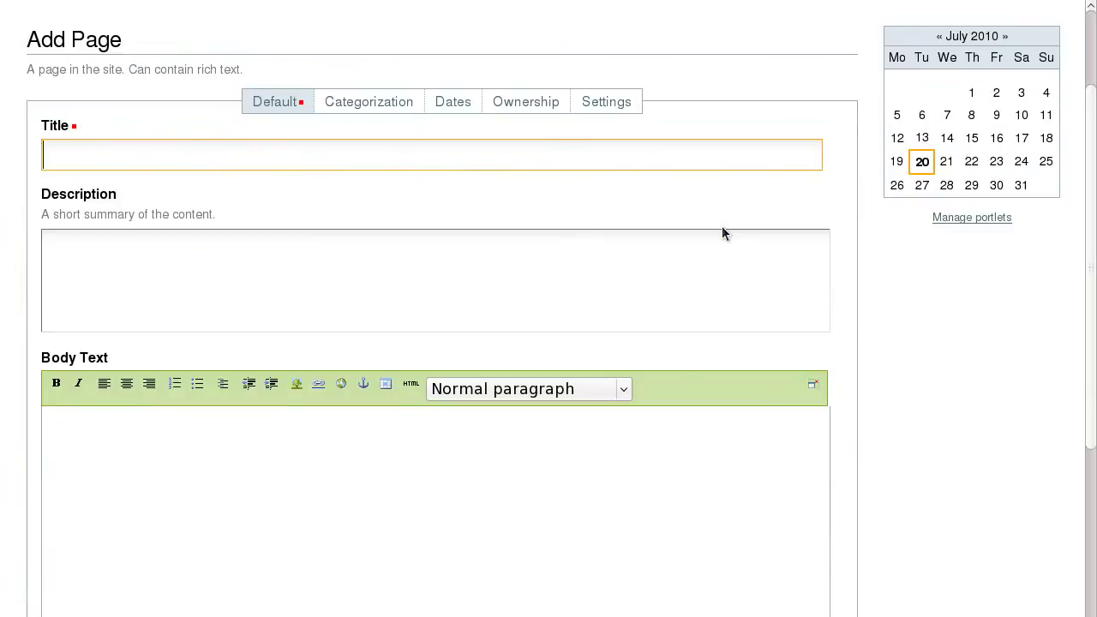
{"action": "type", "text": "E"}
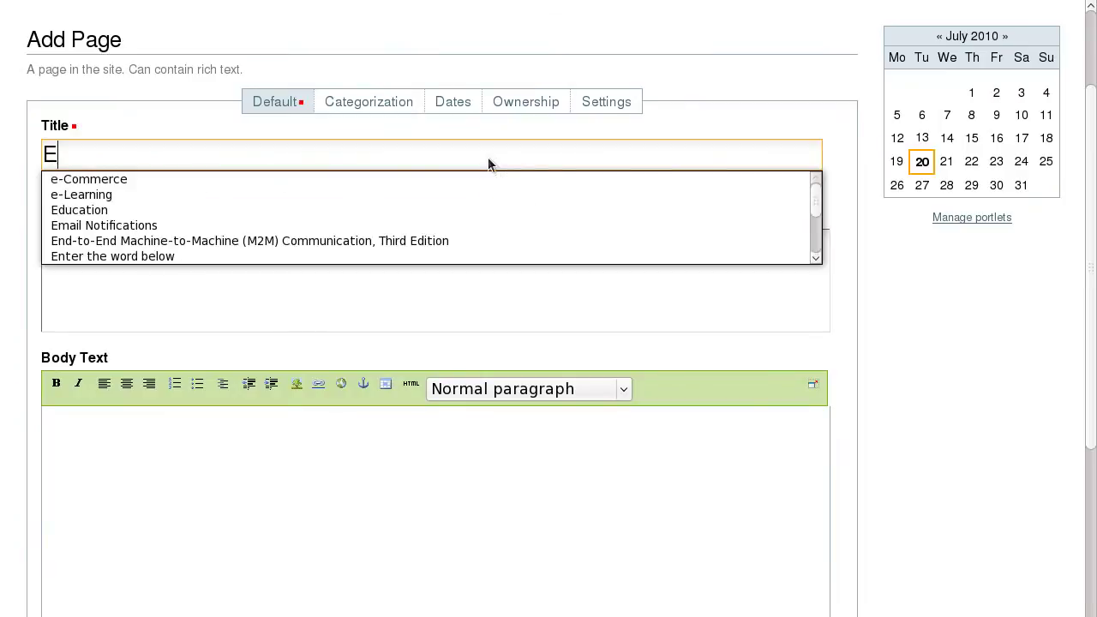
{"action": "type", "text": "xample Page"}
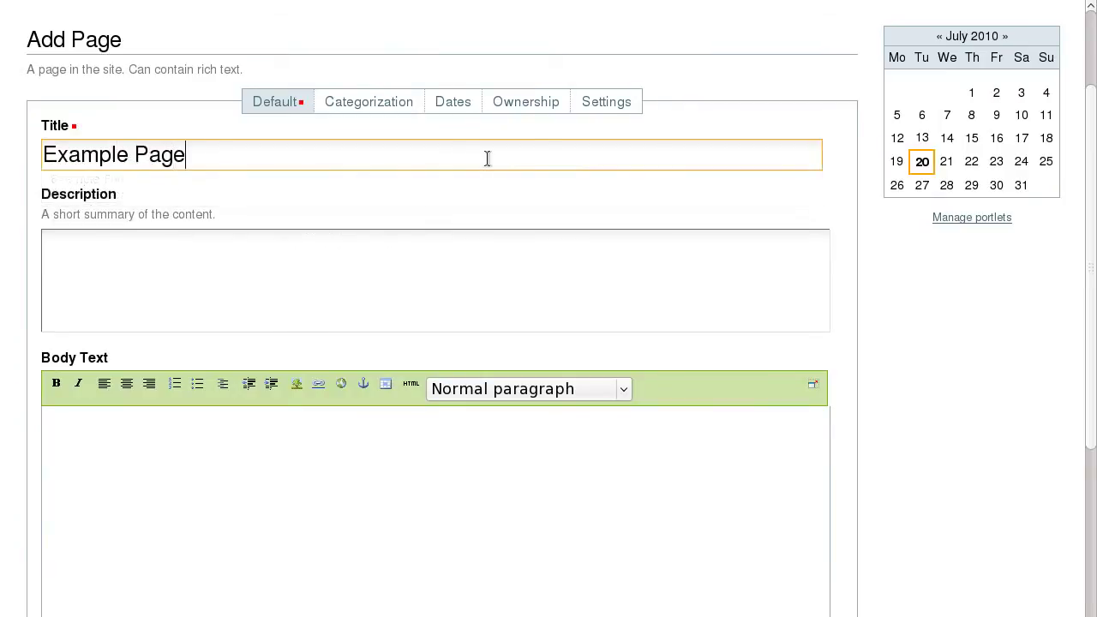
{"action": "left_click", "coordinate": [473, 297]}
{"action": "type", "text": "Description of the Example Page"}
Step: Paste the copied placeholder paragraphs into the page's body text and expand the editor to full screen
{"action": "scroll", "coordinate": [468, 312], "scroll_direction": "down", "scroll_amount": 2}
{"action": "left_click", "coordinate": [468, 312]}
{"action": "key", "text": "ctrl+v"}
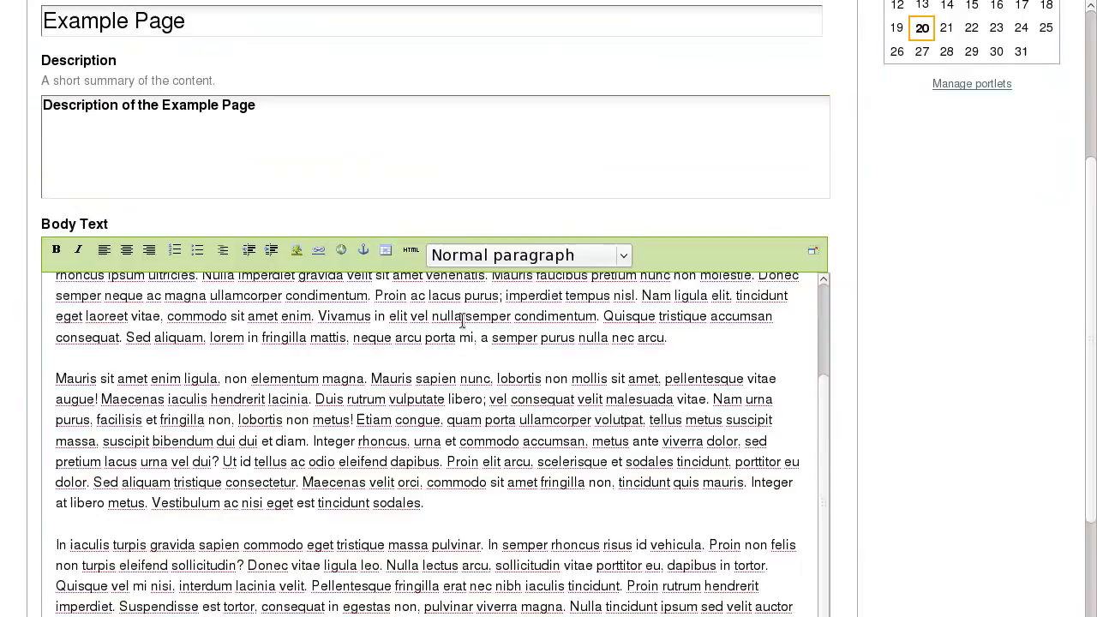
{"action": "scroll", "coordinate": [1012, 317], "scroll_direction": "down", "scroll_amount": 4}
{"action": "left_click", "coordinate": [815, 46]}
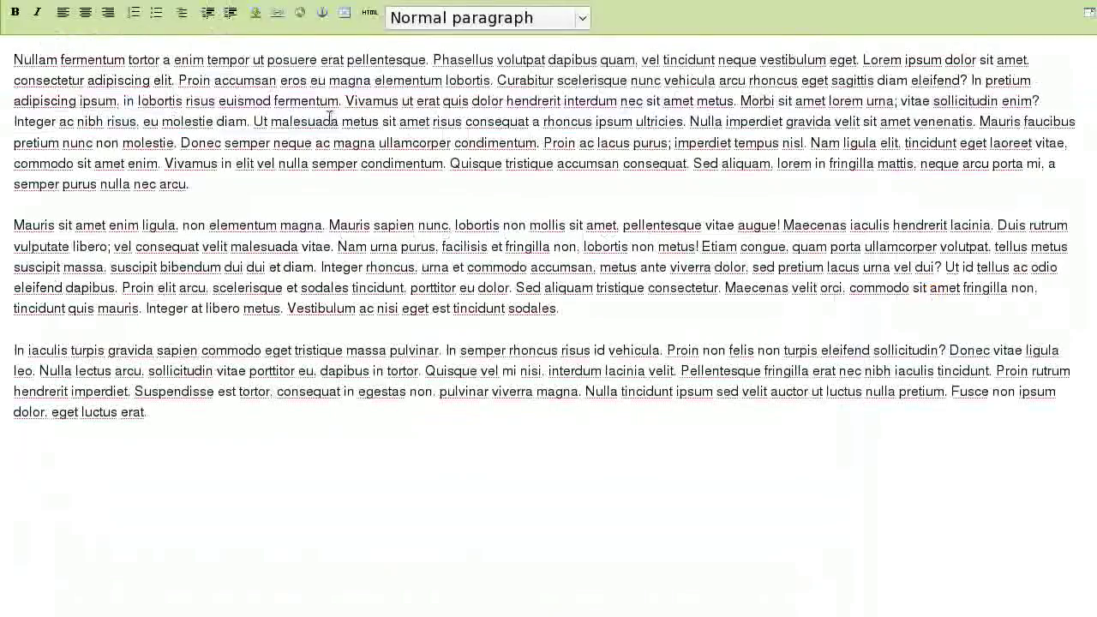
Step: Bold the body text's first sentence and split "Donec semper neque ac magna ullamcorper condimentum." onto its own line as a Subheading
{"action": "left_click_drag", "start_coordinate": [13, 60], "coordinate": [429, 59]}
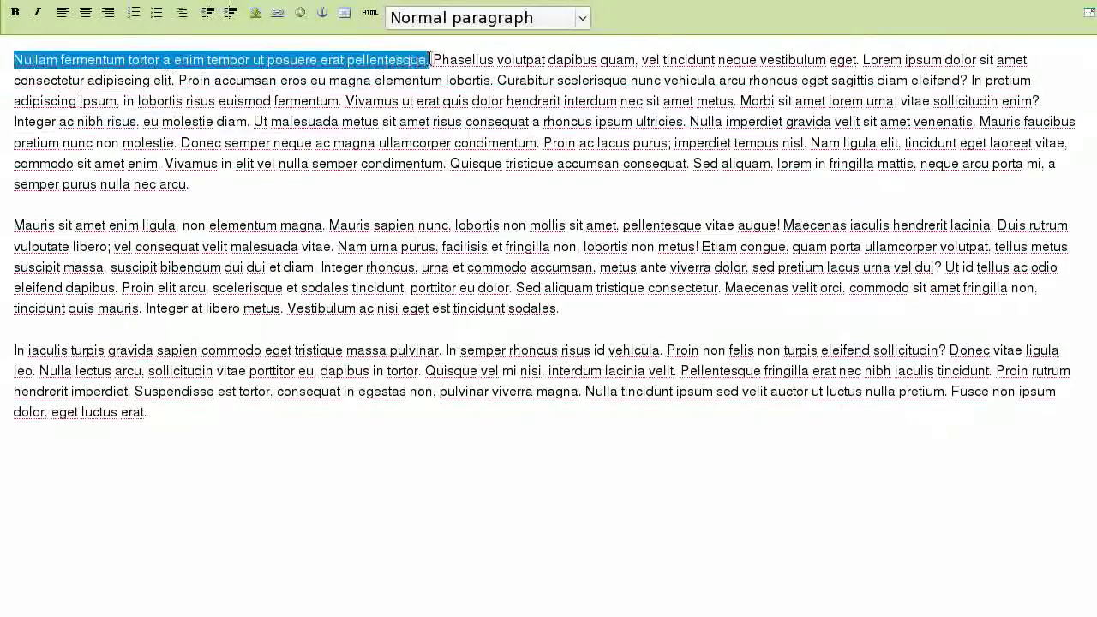
{"action": "left_click", "coordinate": [17, 12]}
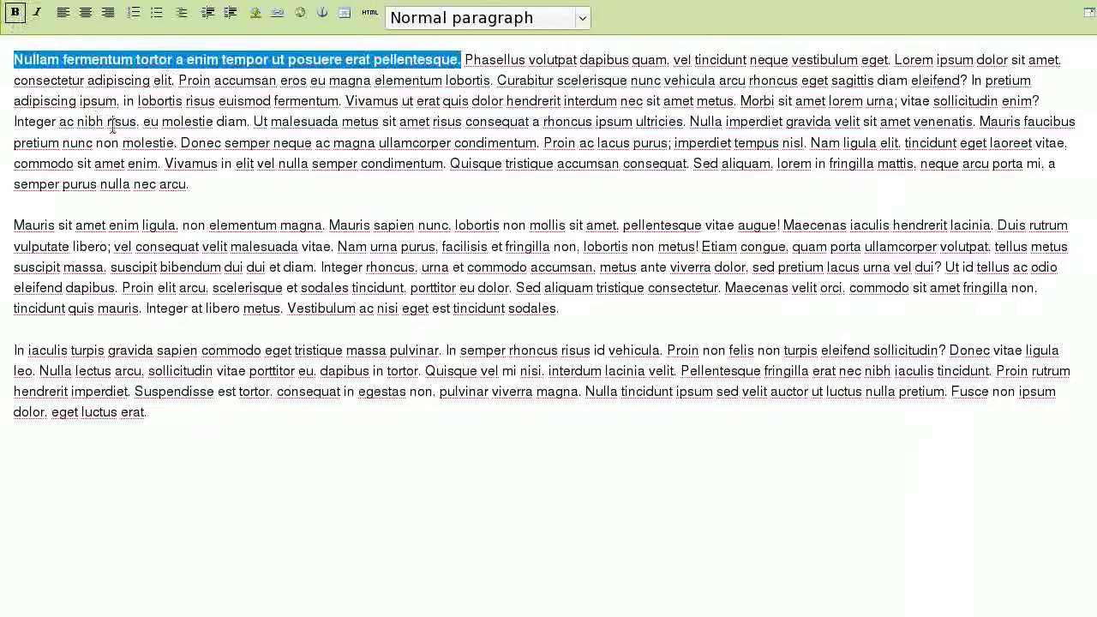
{"action": "left_click", "coordinate": [180, 142]}
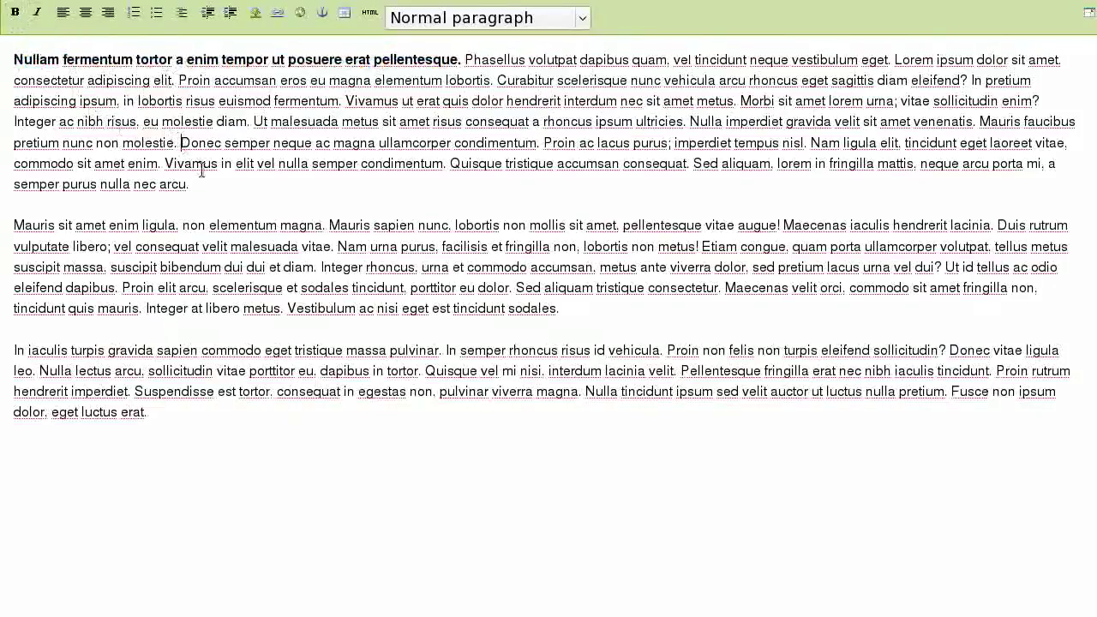
{"action": "key", "text": "Return"}
{"action": "left_click", "coordinate": [374, 173]}
{"action": "key", "text": "Return"}
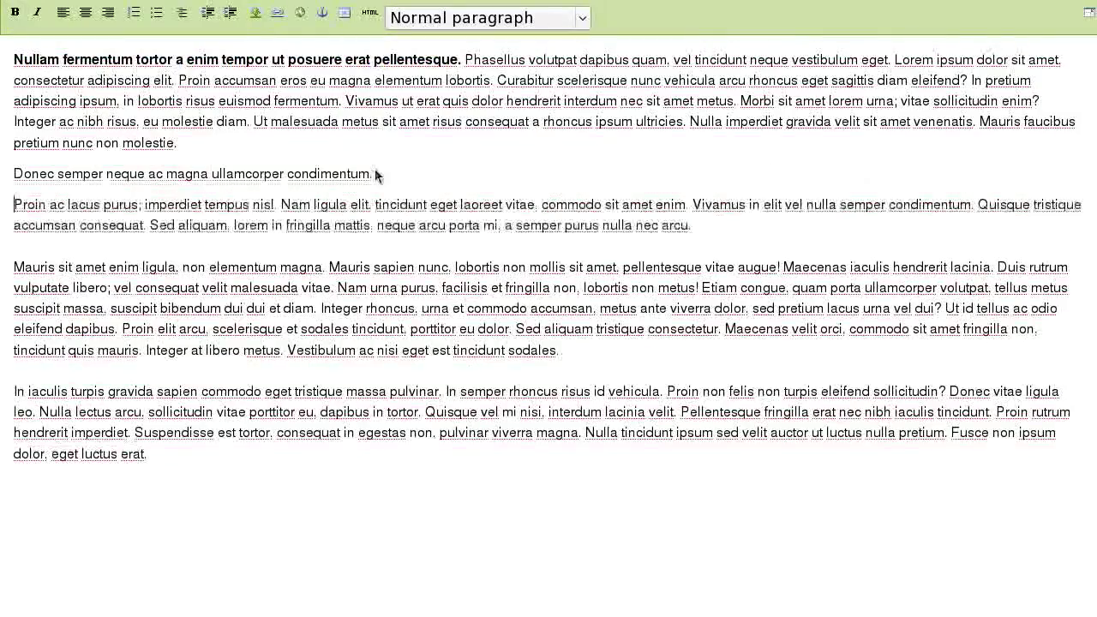
{"action": "left_click", "coordinate": [374, 173]}
{"action": "left_click_drag", "start_coordinate": [375, 173], "coordinate": [12, 171]}
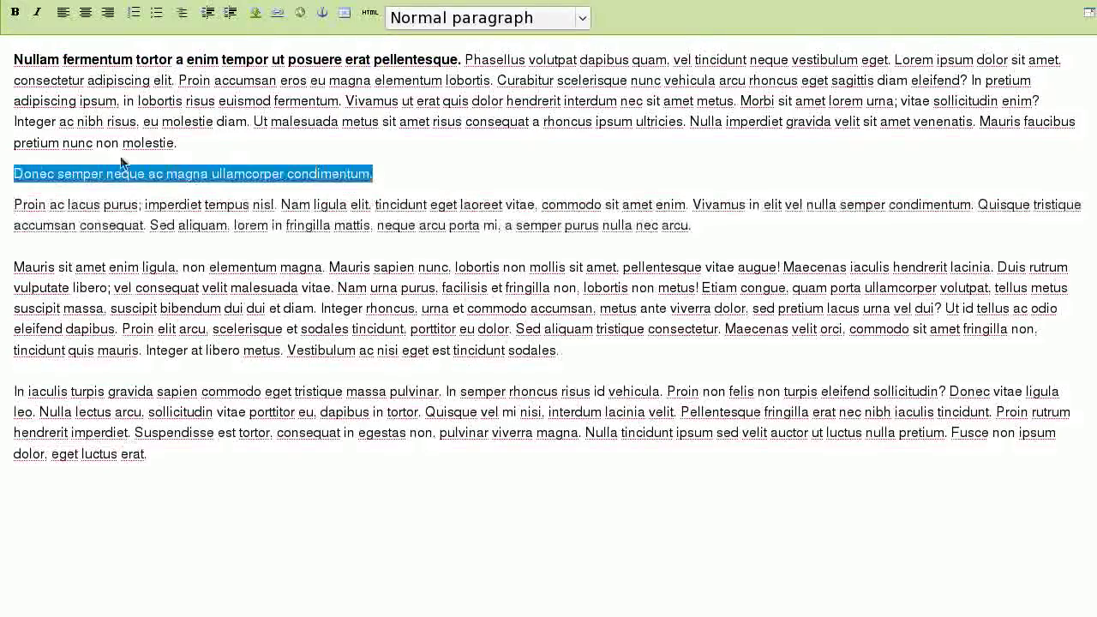
{"action": "left_click", "coordinate": [414, 29]}
{"action": "left_click", "coordinate": [437, 75]}
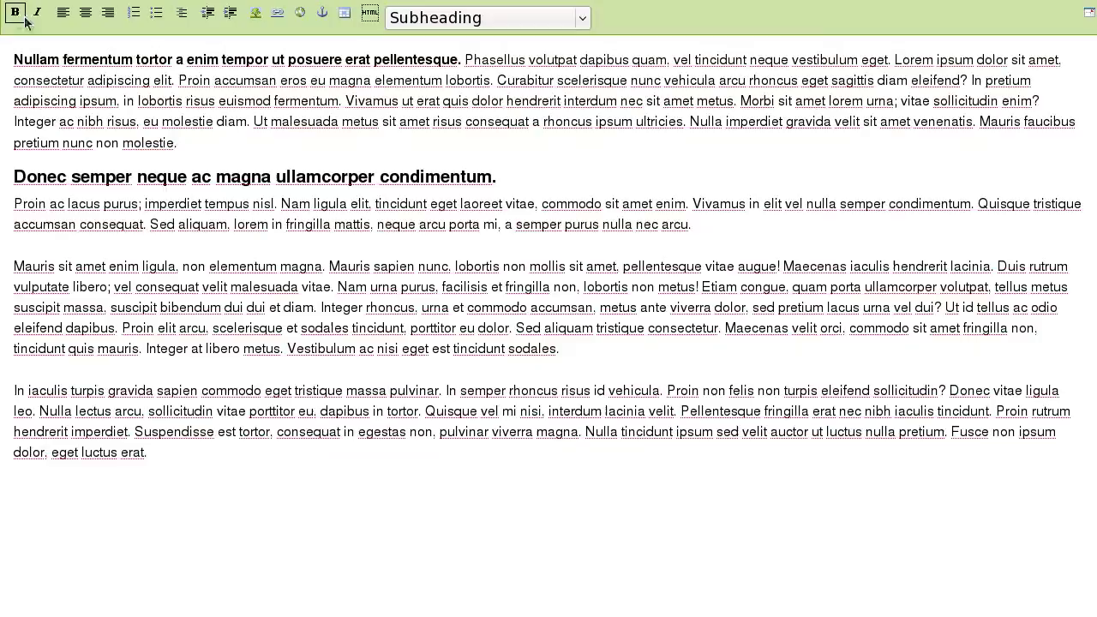
{"action": "left_click", "coordinate": [198, 175]}
Step: Link the words "ac lacus purus" below the subheading to the site's Events folder
{"action": "left_click_drag", "start_coordinate": [138, 204], "coordinate": [44, 203]}
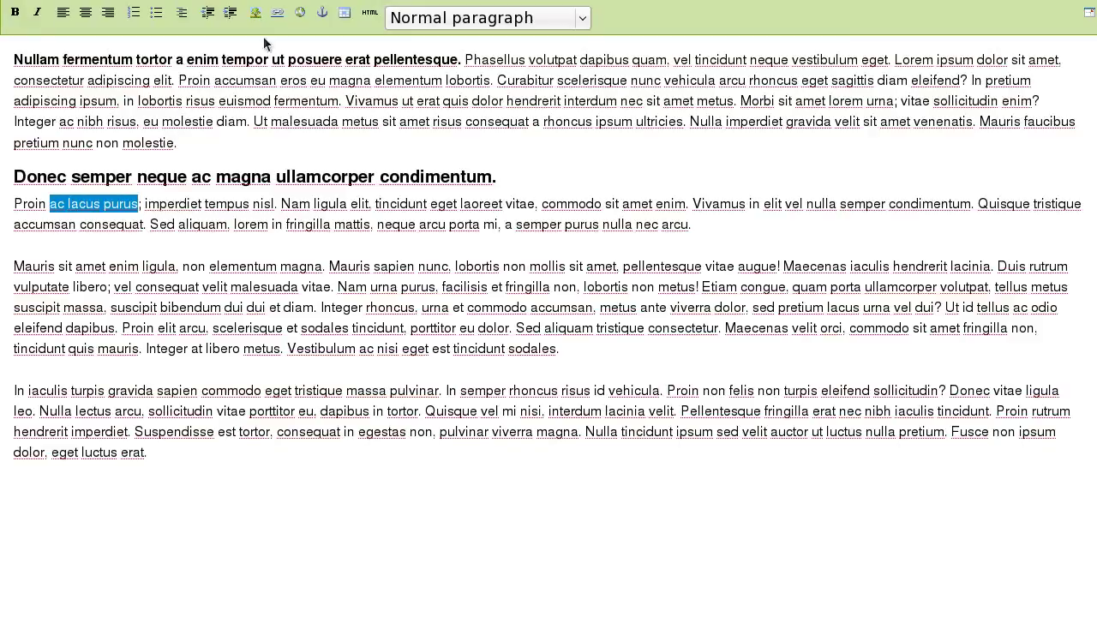
{"action": "left_click", "coordinate": [276, 14]}
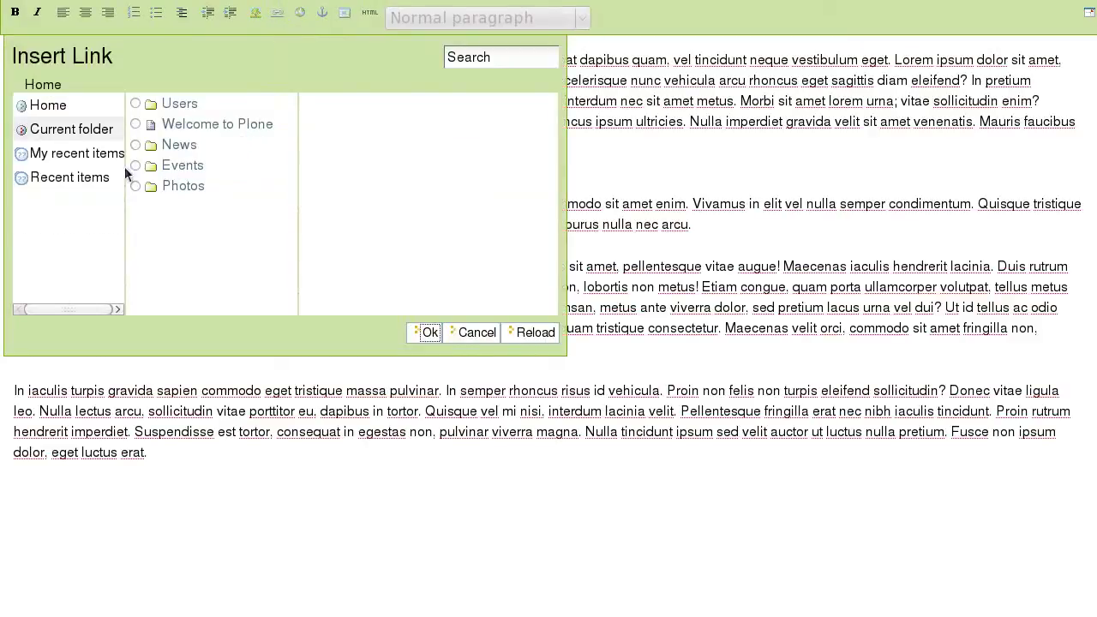
{"action": "left_click", "coordinate": [135, 167]}
{"action": "left_click", "coordinate": [429, 333]}
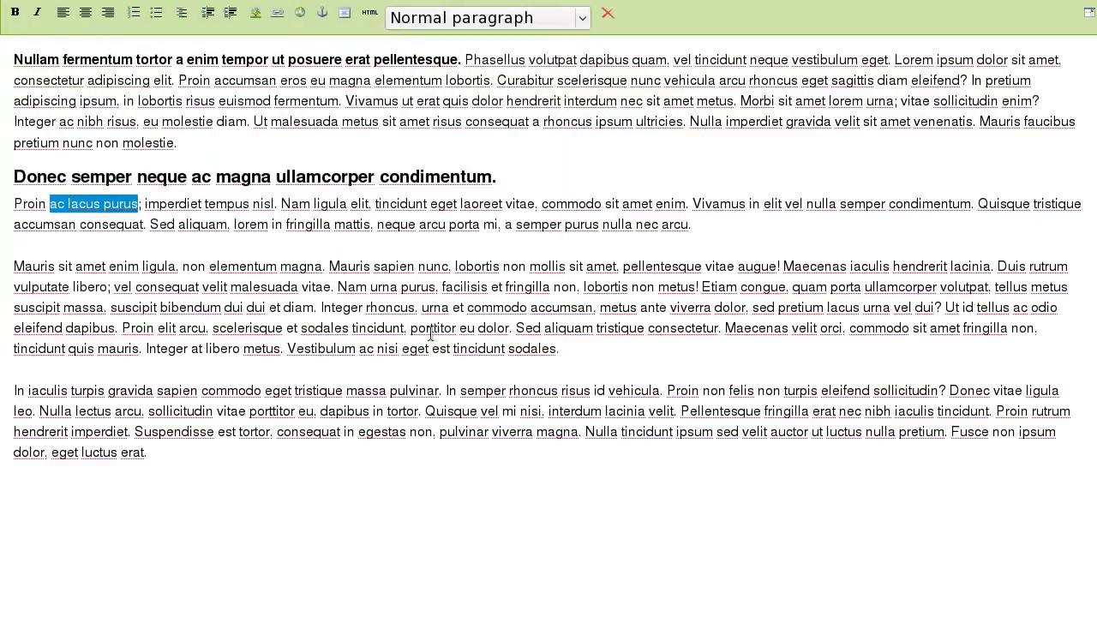
Step: Insert PA260197.JPG from the Photos folder at the start of the "Mauris sit amet" paragraph, right-aligned with caption at Preview (400, 400) size
{"action": "left_click", "coordinate": [298, 236]}
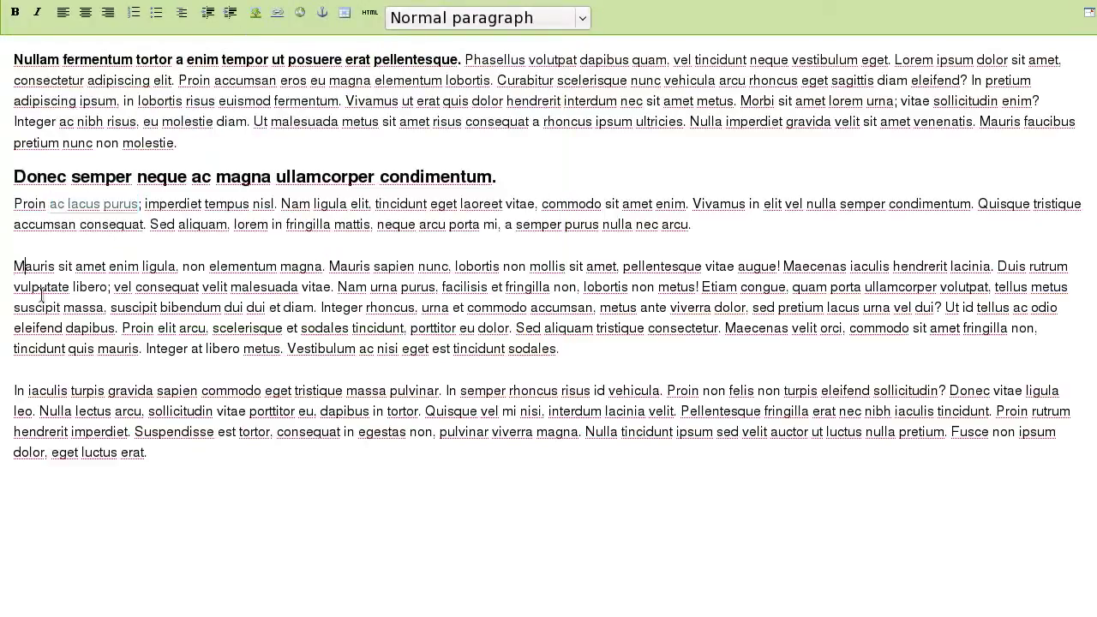
{"action": "left_click", "coordinate": [254, 21]}
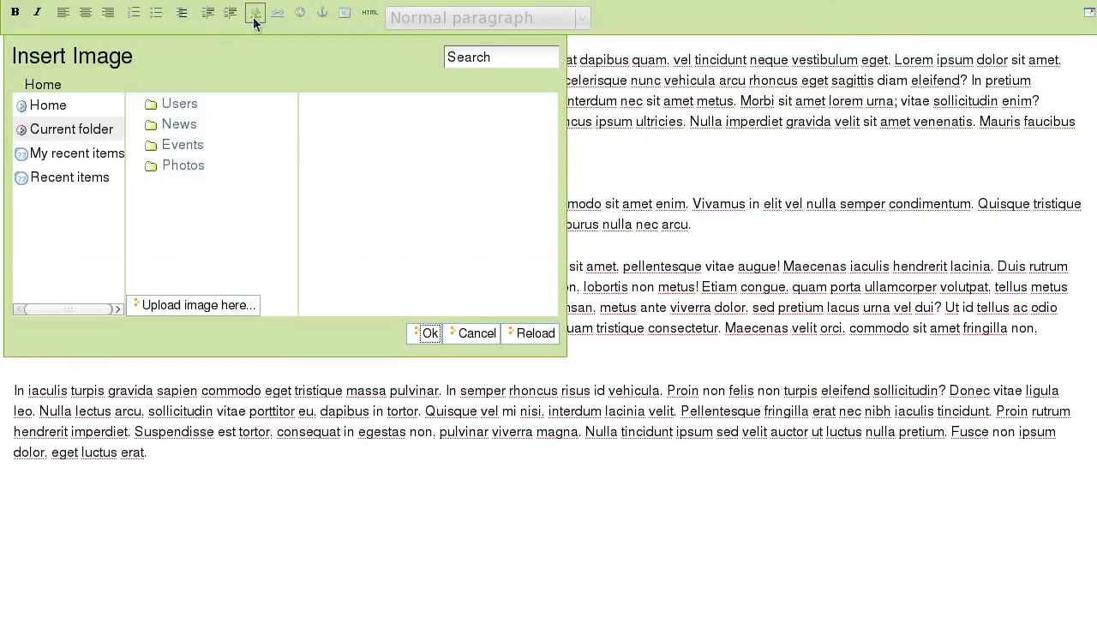
{"action": "left_click", "coordinate": [158, 167]}
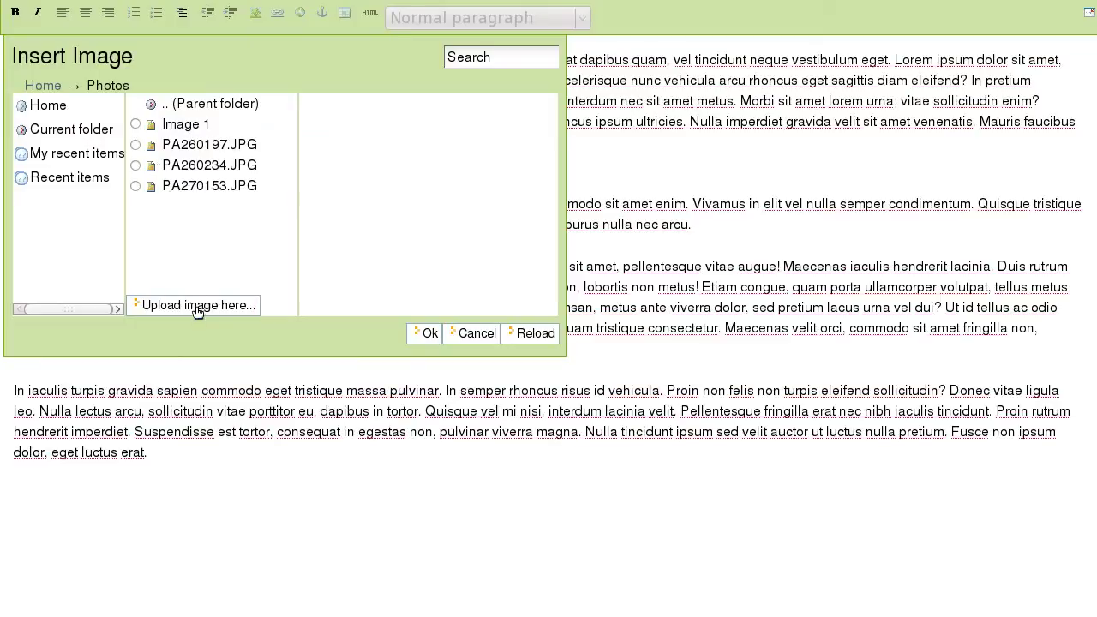
{"action": "left_click", "coordinate": [136, 145]}
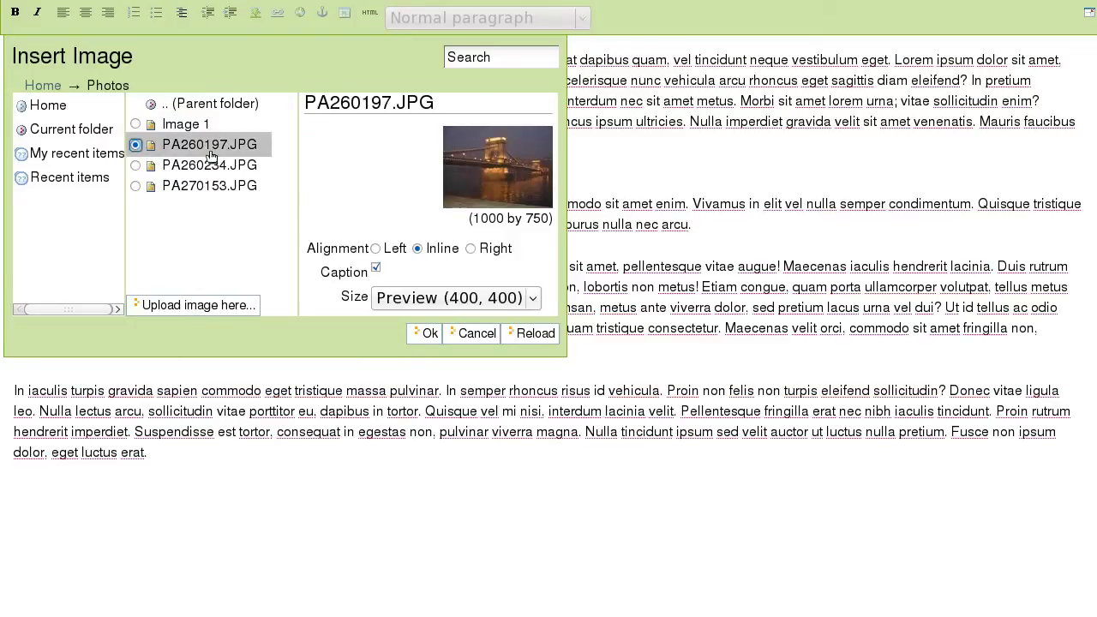
{"action": "left_click", "coordinate": [470, 248]}
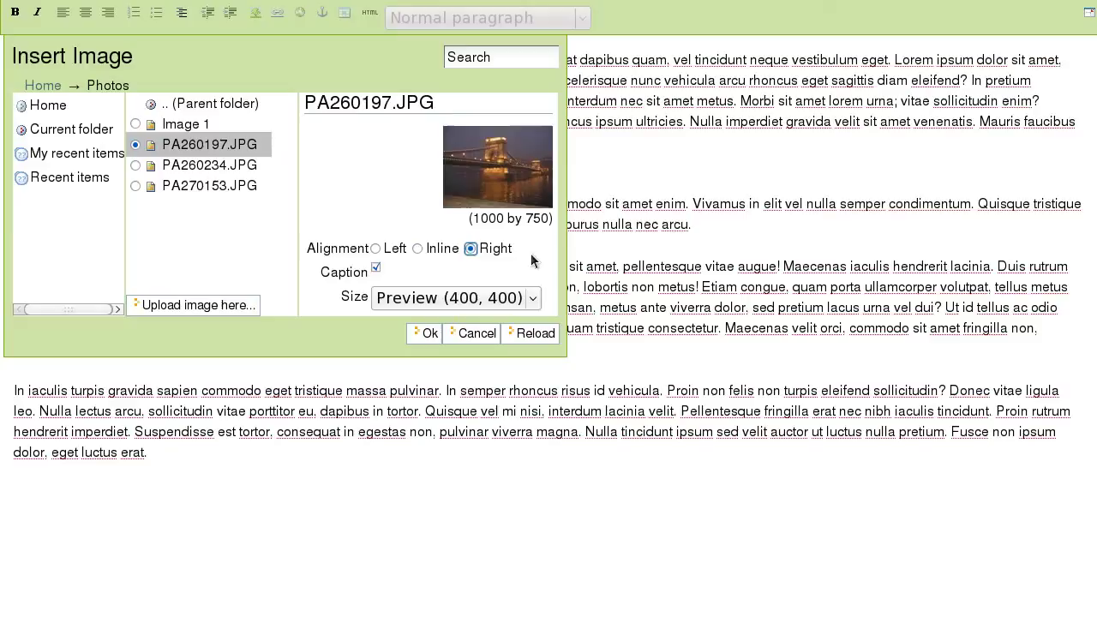
{"action": "left_click", "coordinate": [532, 298]}
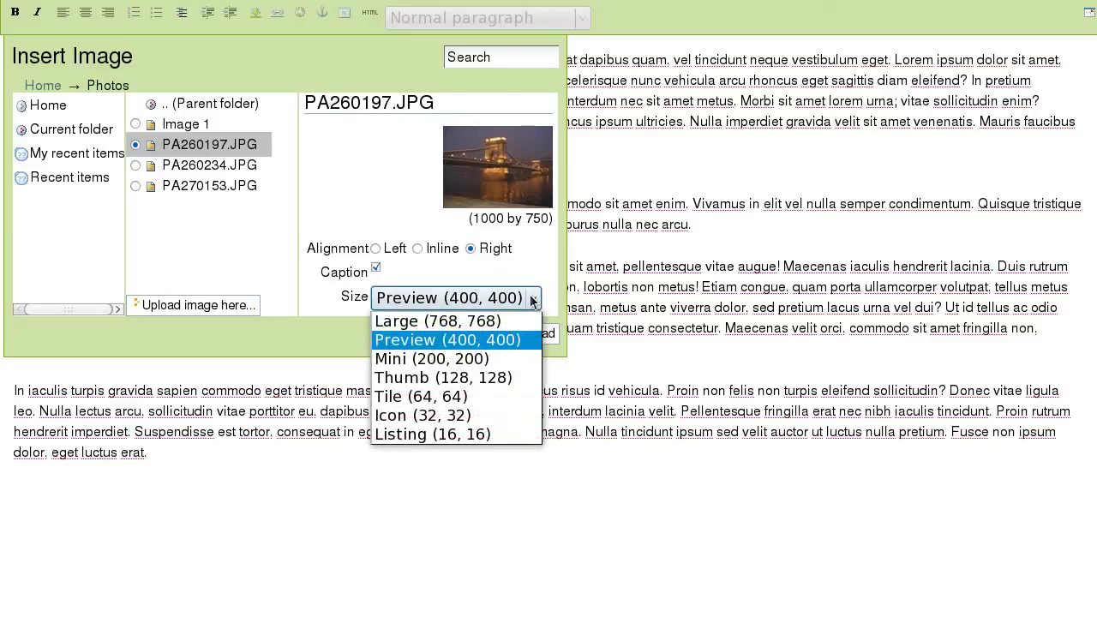
{"action": "left_click", "coordinate": [532, 298]}
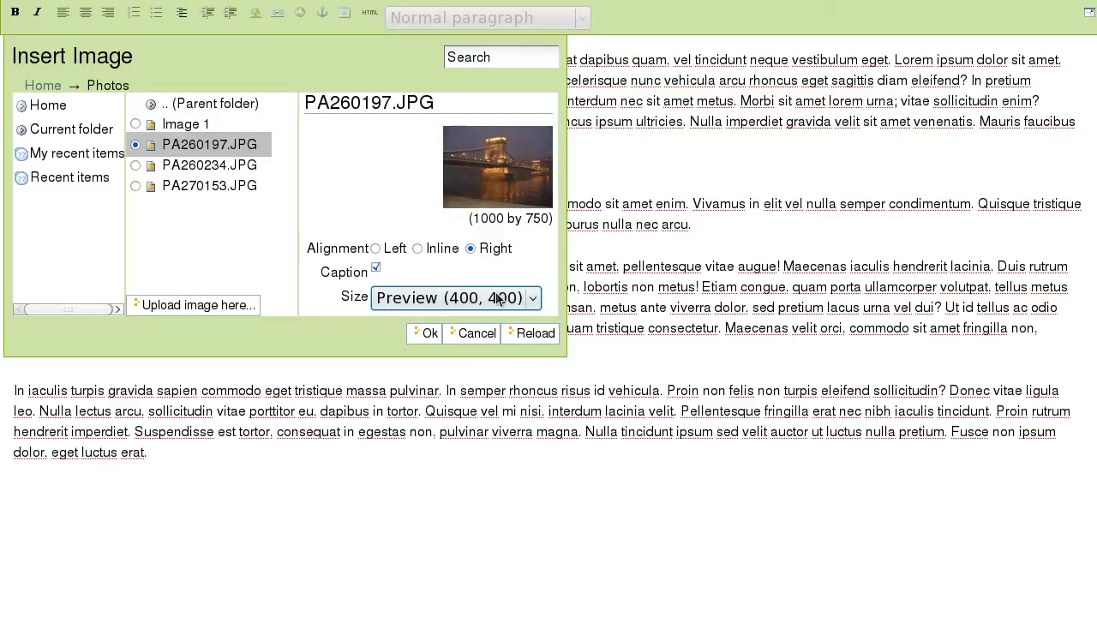
{"action": "left_click", "coordinate": [429, 334]}
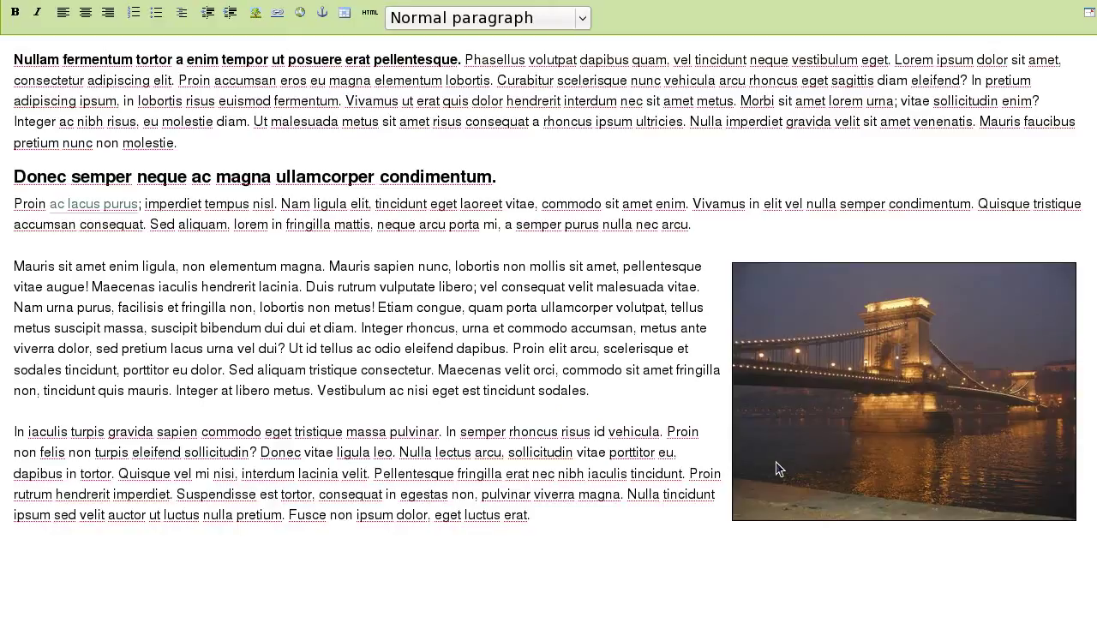
Step: Break the "Mauris" paragraph before "Ut id tellus", "Proin elit arcu" and "Sed aliquam", and format these three parts as a bulleted list
{"action": "left_click", "coordinate": [288, 348]}
{"action": "key", "text": "Return"}
{"action": "left_click", "coordinate": [236, 381]}
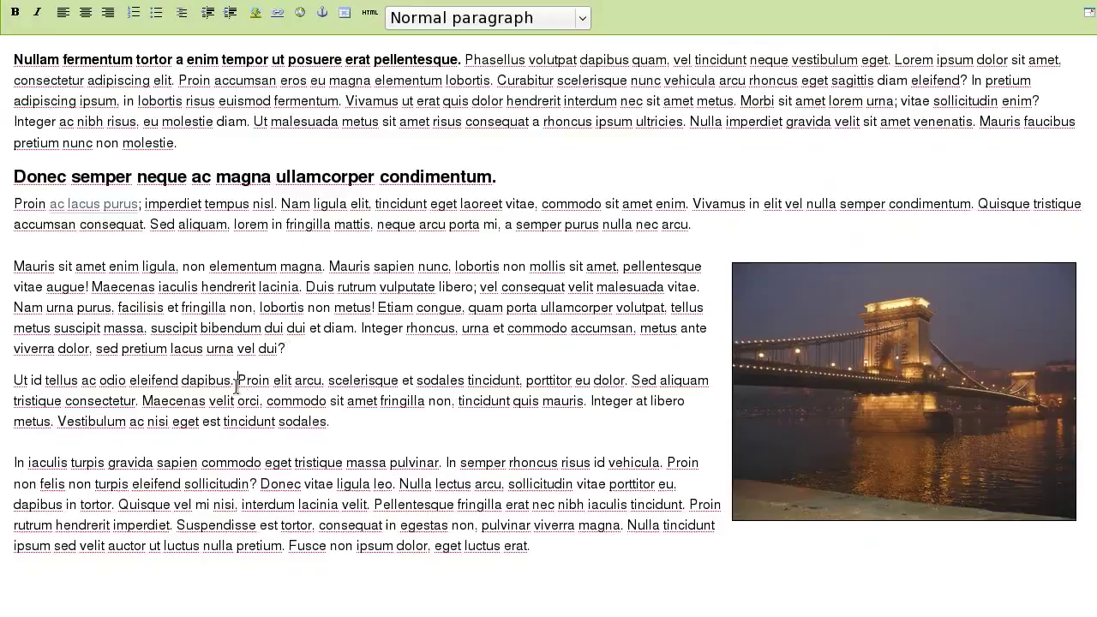
{"action": "key", "text": "Return"}
{"action": "left_click_drag", "start_coordinate": [216, 381], "coordinate": [217, 411]}
{"action": "left_click", "coordinate": [157, 13]}
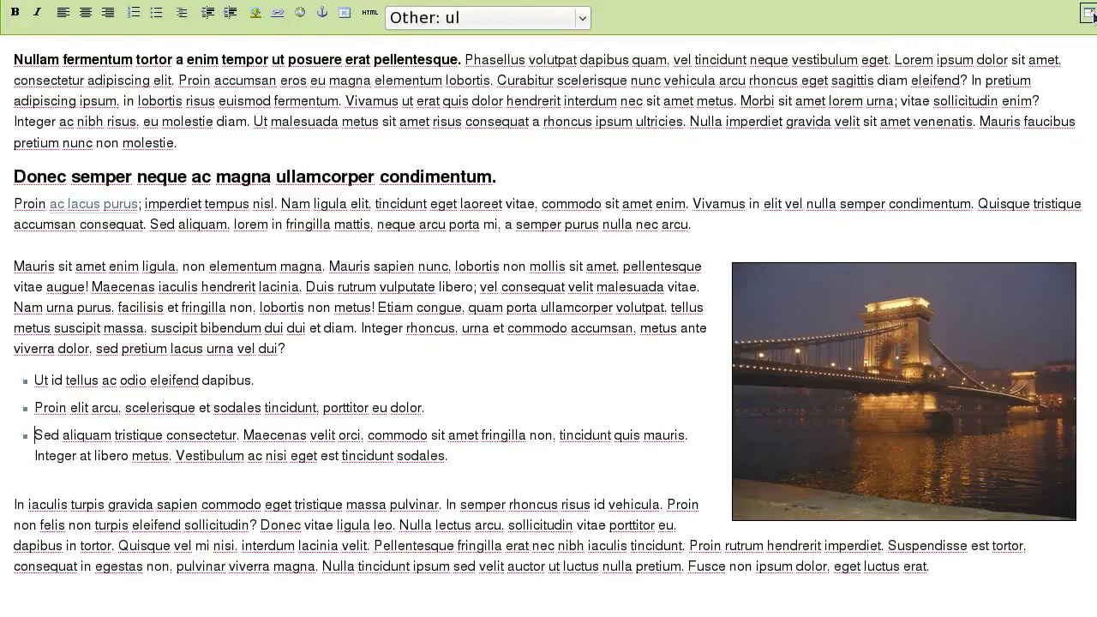
Step: Leave the full-screen editor, save the Example Page and look over the saved page
{"action": "left_click", "coordinate": [1088, 12]}
{"action": "scroll", "coordinate": [983, 251], "scroll_direction": "down", "scroll_amount": 2}
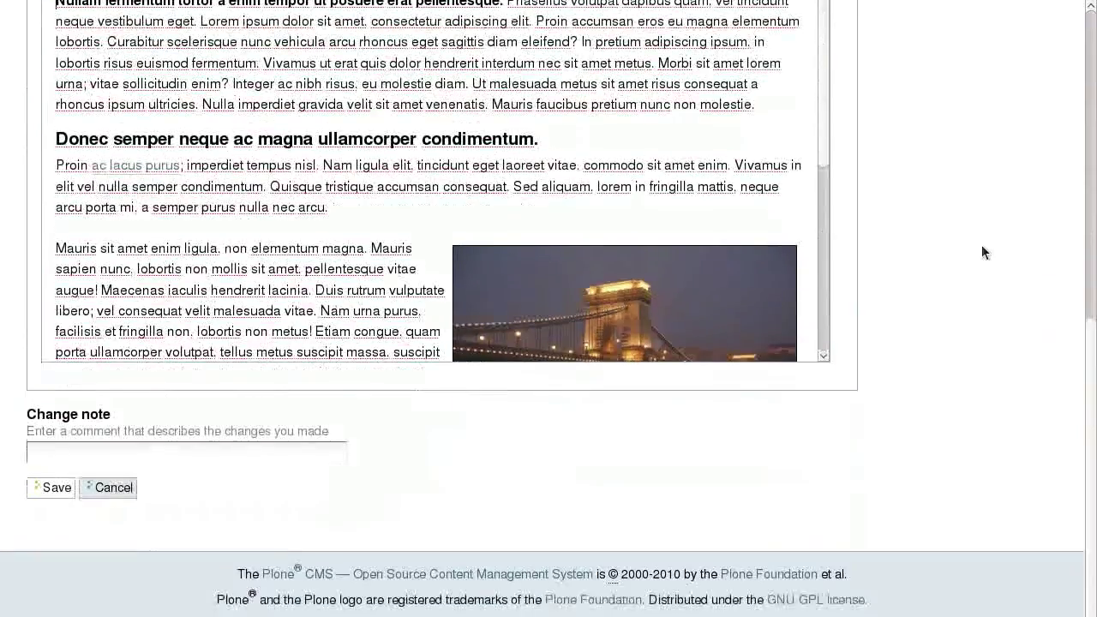
{"action": "left_click", "coordinate": [53, 487]}
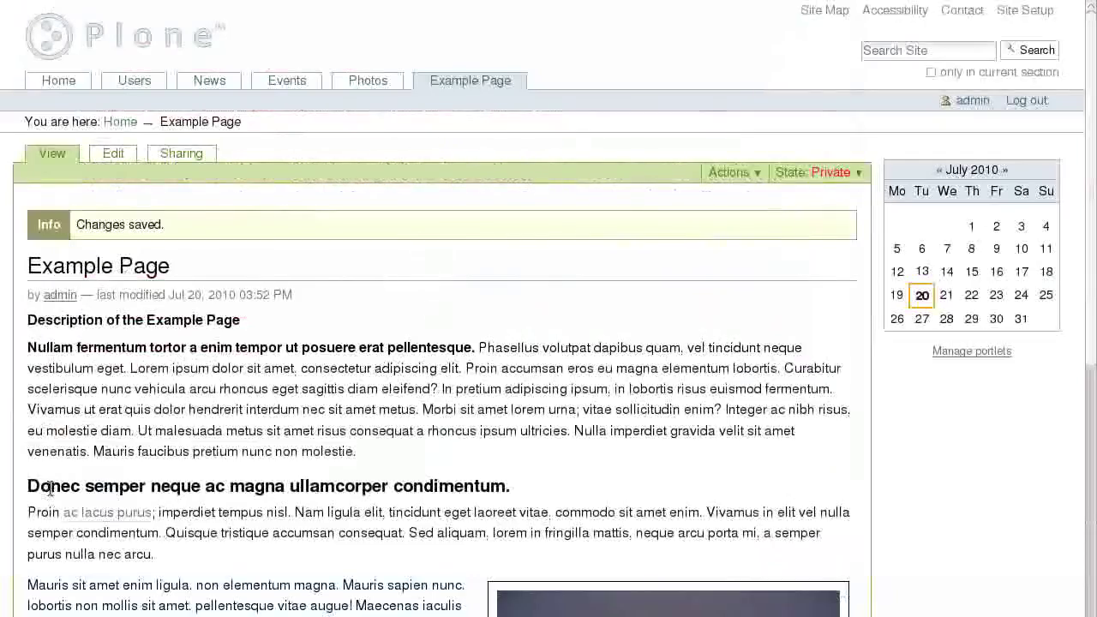
{"action": "scroll", "coordinate": [50, 488], "scroll_direction": "down", "scroll_amount": 5}
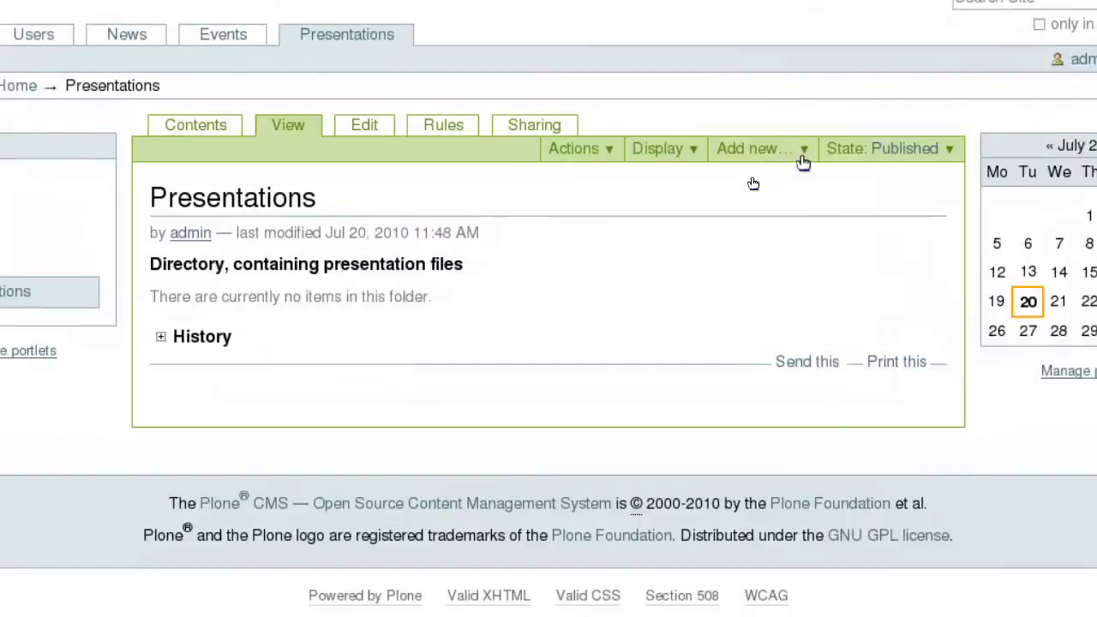
Step: Add a file titled "About Lviv" with the description "City in Ukraine" to the Presentations folder from Lviv.pdf and save it
{"action": "left_click", "coordinate": [752, 182]}
{"action": "left_click", "coordinate": [816, 245]}
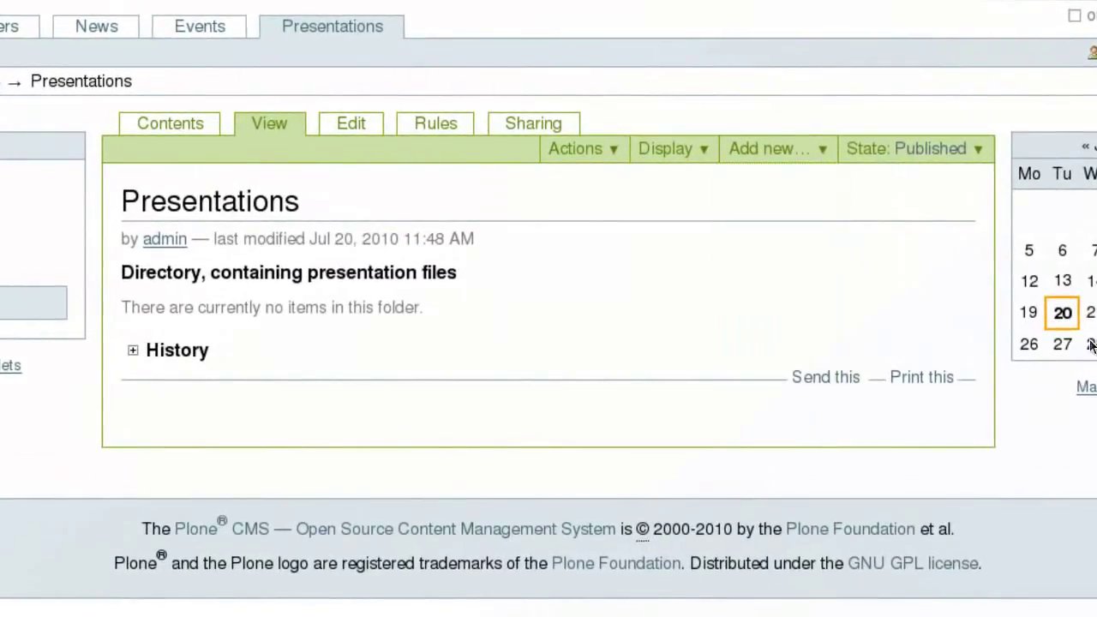
{"action": "type", "text": "About Lviv"}
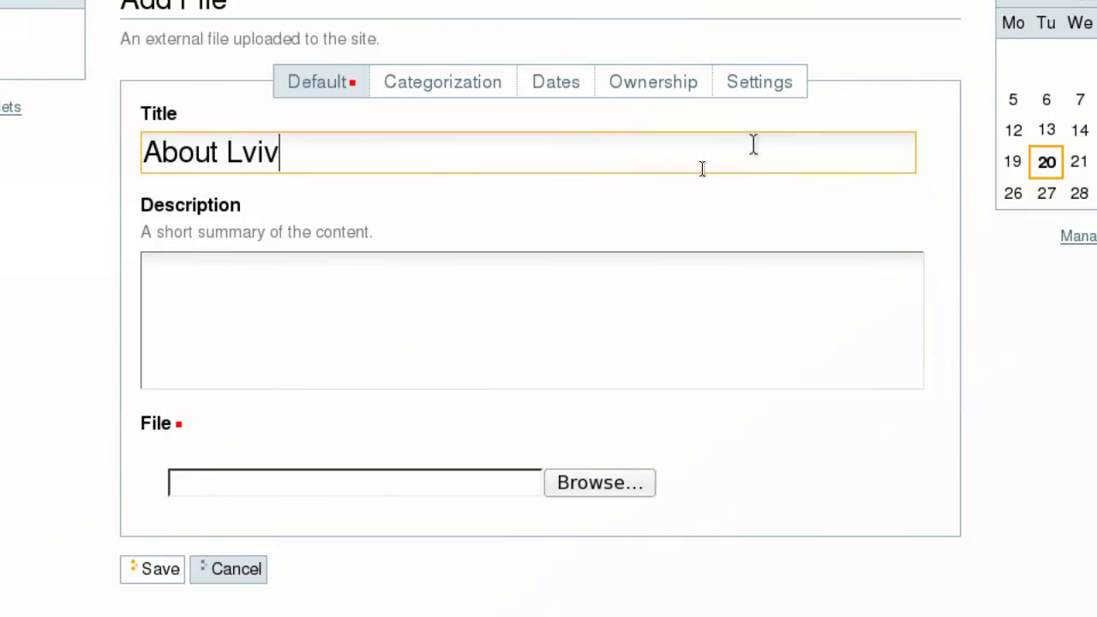
{"action": "key", "text": "Tab"}
{"action": "type", "text": "City in Ukraine"}
{"action": "key", "text": "Tab"}
{"action": "left_click", "coordinate": [600, 482]}
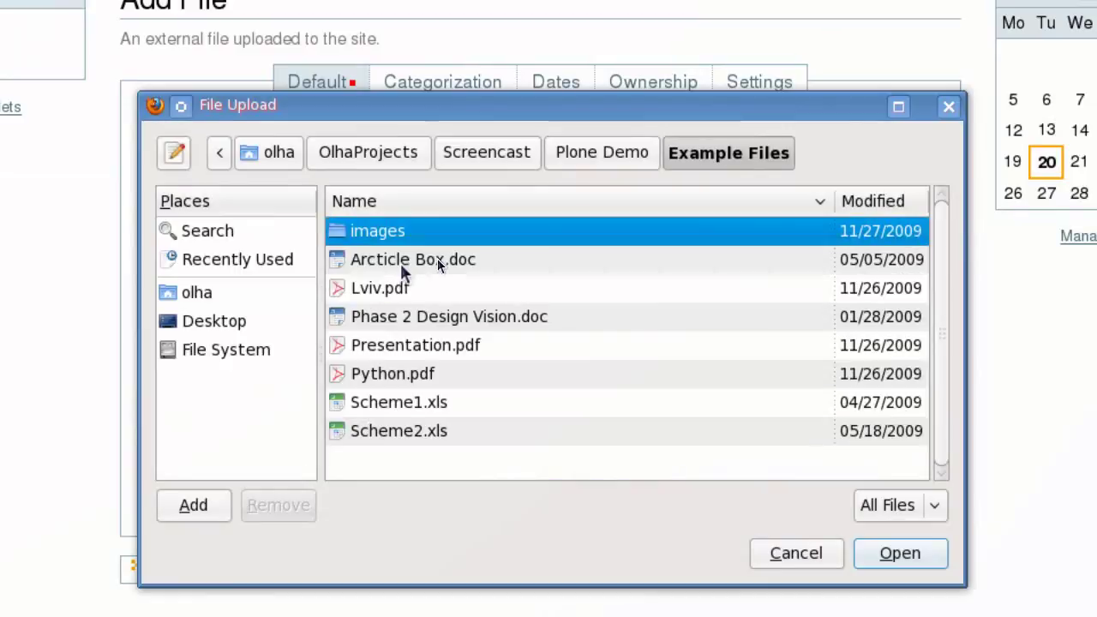
{"action": "double_click", "coordinate": [434, 282]}
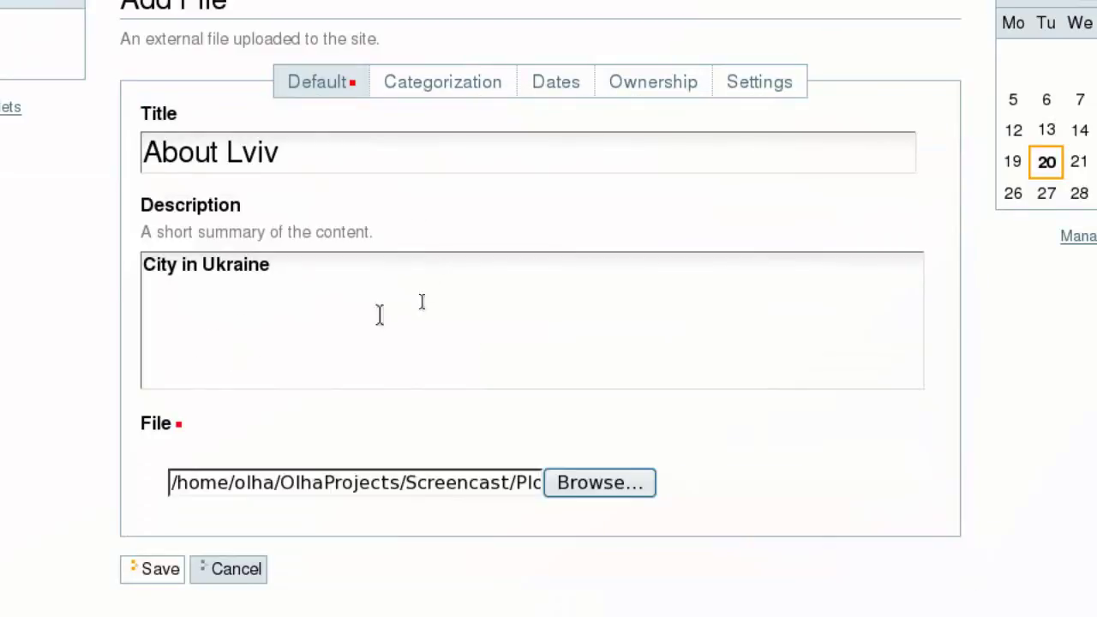
{"action": "left_click", "coordinate": [161, 570]}
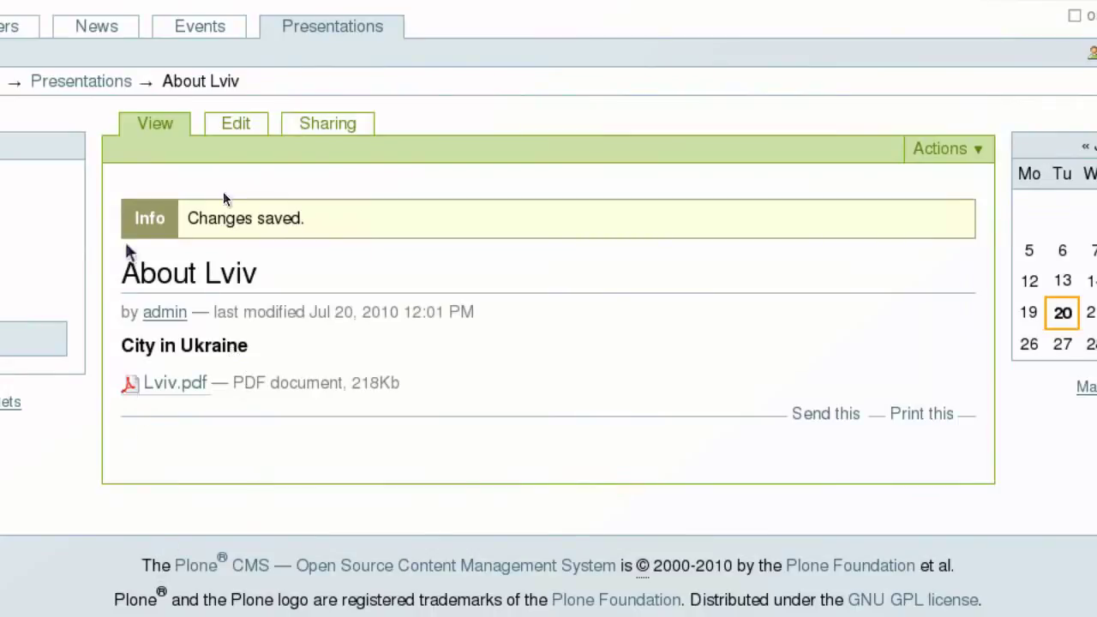
Step: Return to the Presentations folder and start adding another file
{"action": "left_click", "coordinate": [90, 85]}
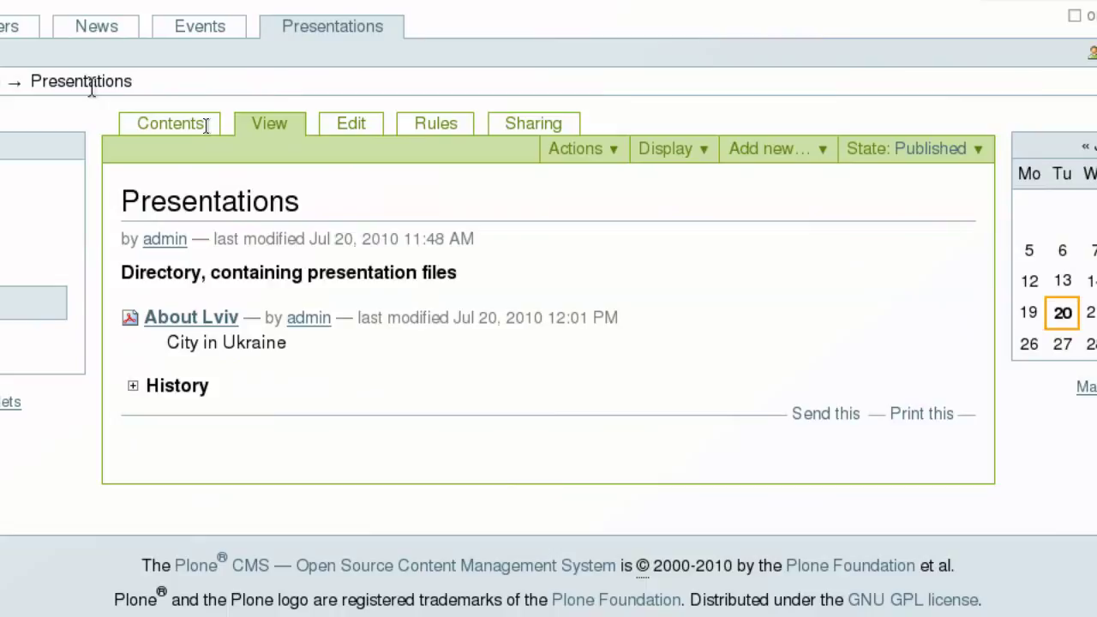
{"action": "left_click", "coordinate": [812, 152]}
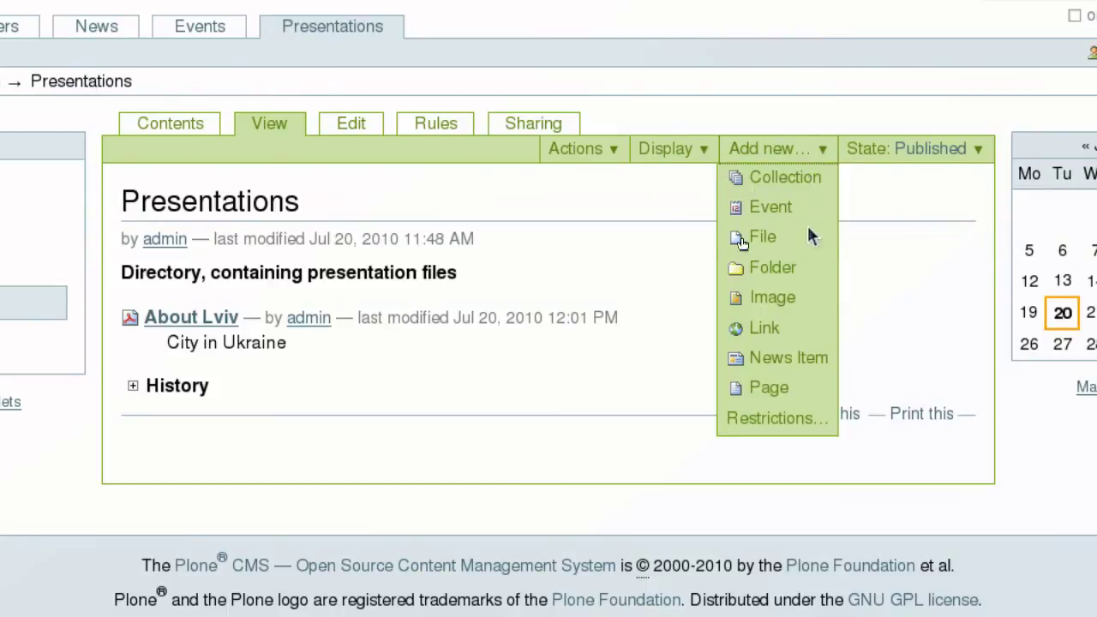
{"action": "left_click", "coordinate": [796, 247]}
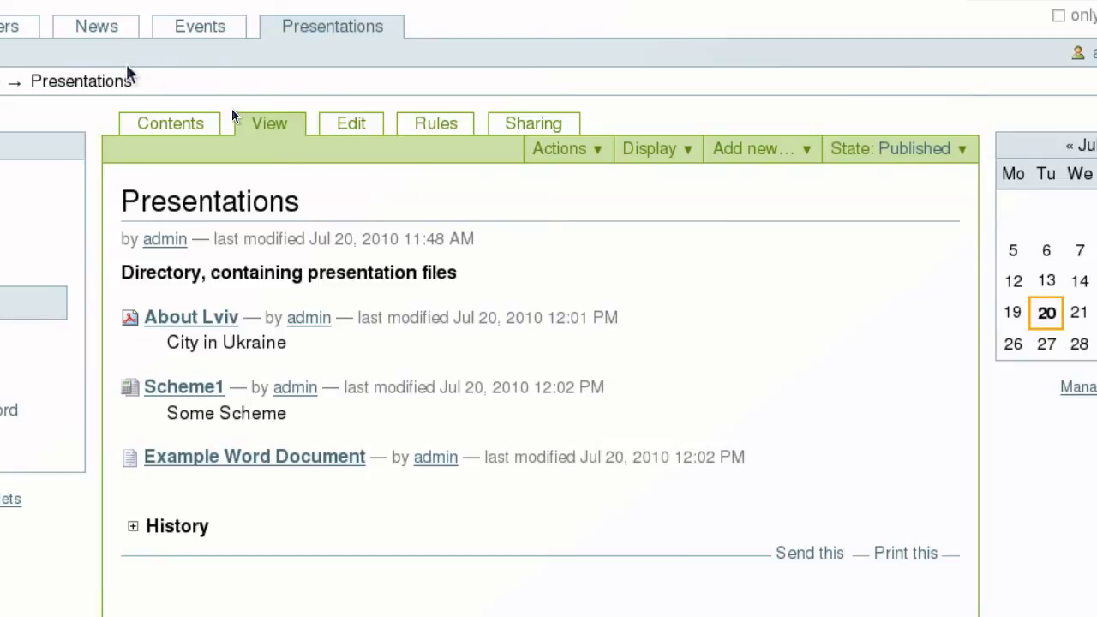
Step: Change the Presentations folder's display to the tabular view
{"action": "left_click", "coordinate": [690, 151]}
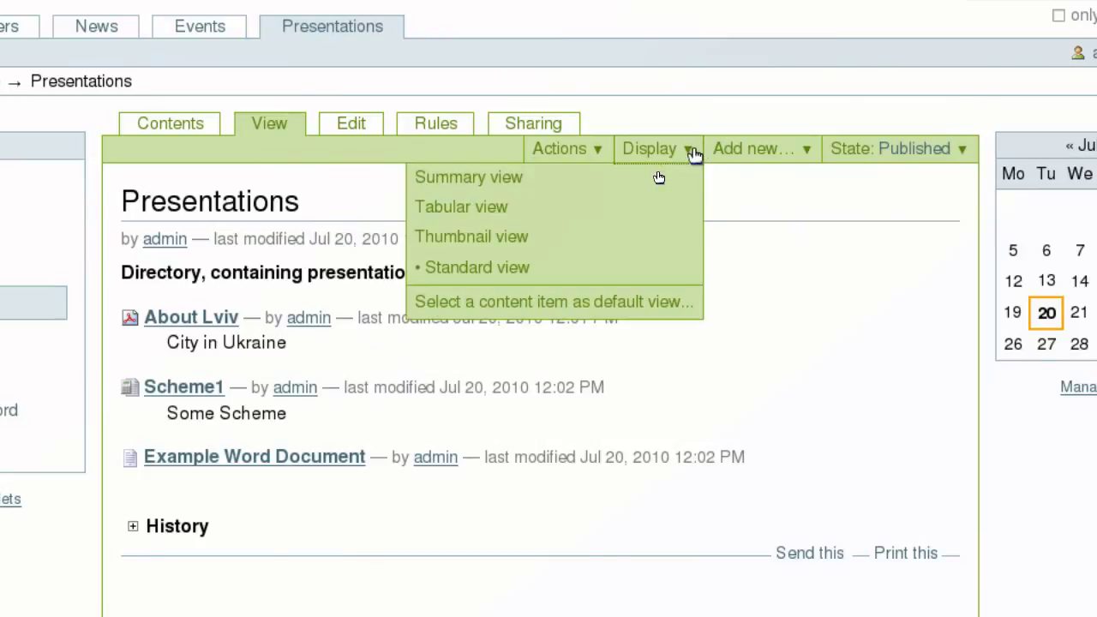
{"action": "left_click", "coordinate": [687, 220]}
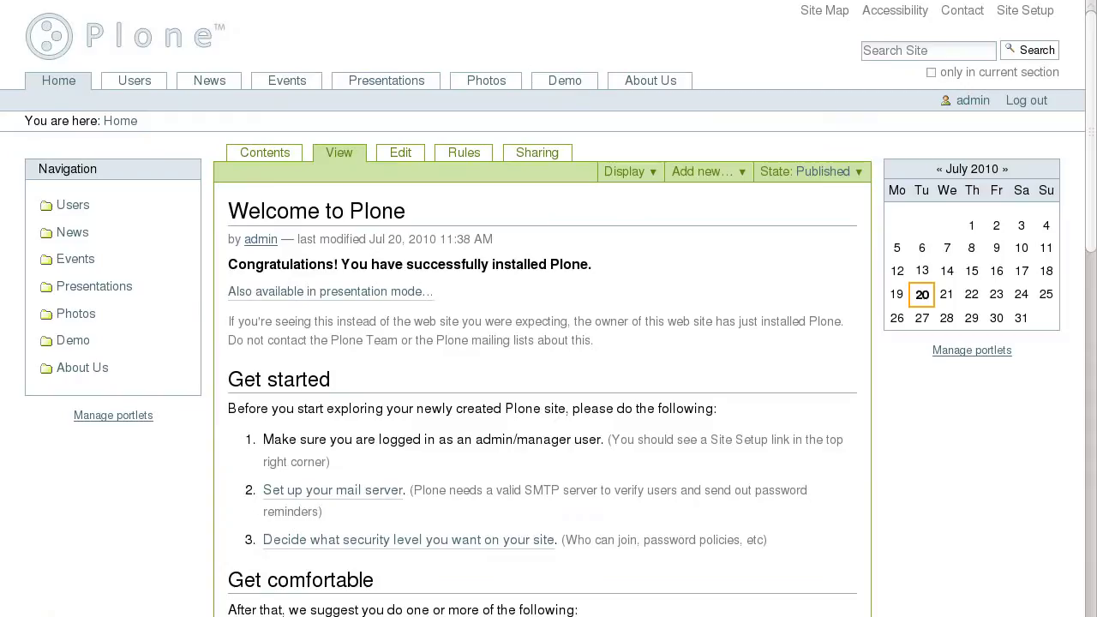
Step: Browse the contents of the Presentations, Photos and Demo folders one after another
{"action": "left_click", "coordinate": [76, 288]}
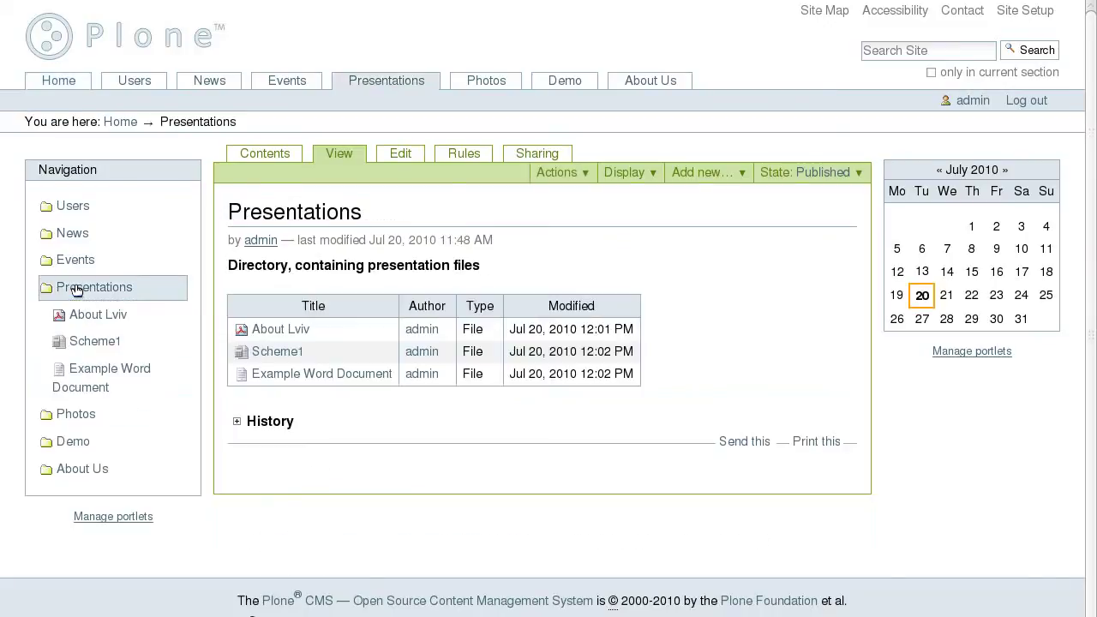
{"action": "left_click", "coordinate": [77, 415]}
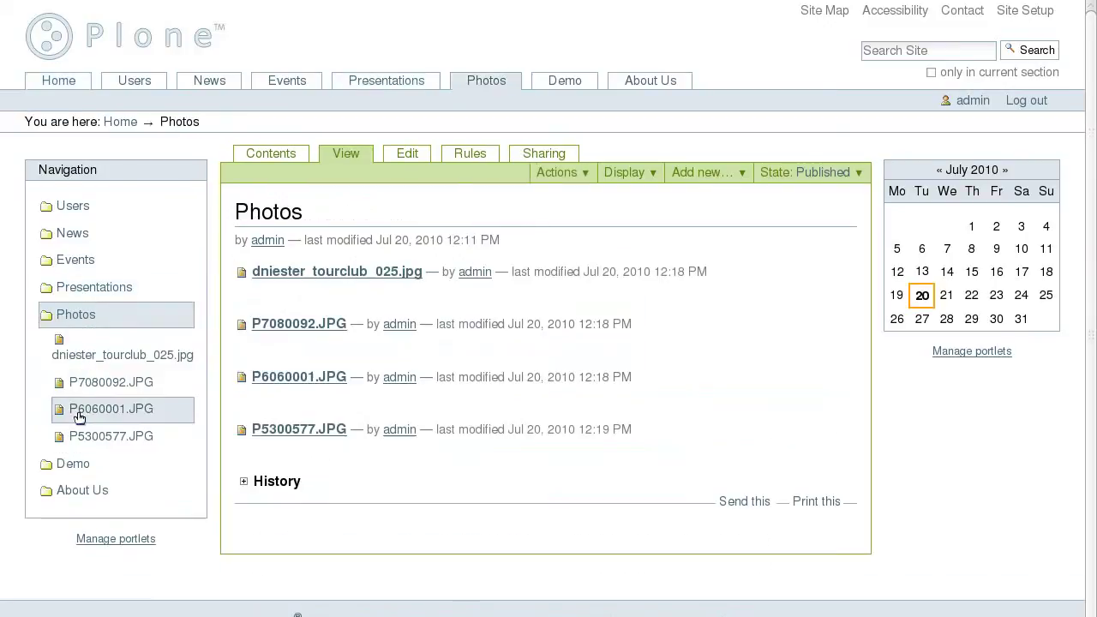
{"action": "left_click", "coordinate": [76, 468]}
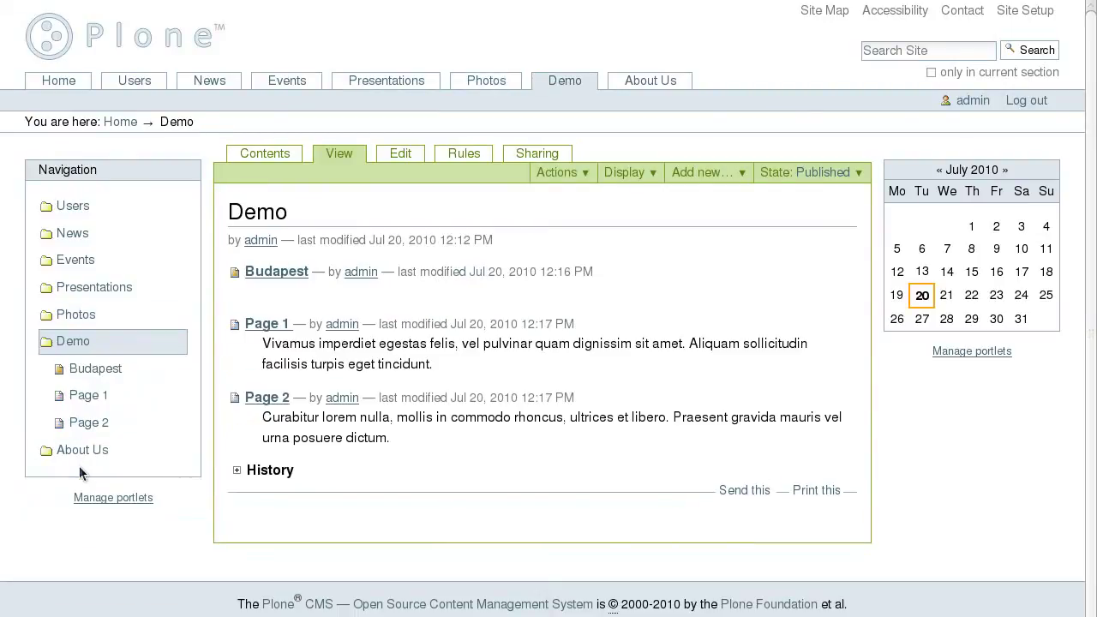
Step: Copy the Budapest image from the Demo folder's contents and paste it into the Photos folder
{"action": "left_click", "coordinate": [266, 156]}
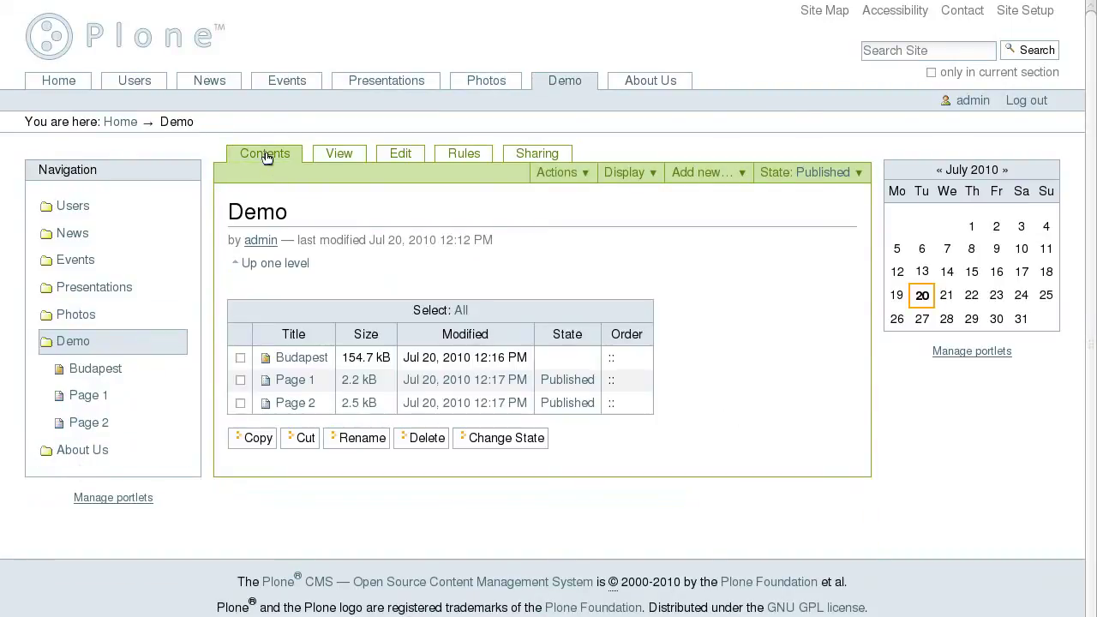
{"action": "left_click", "coordinate": [243, 359]}
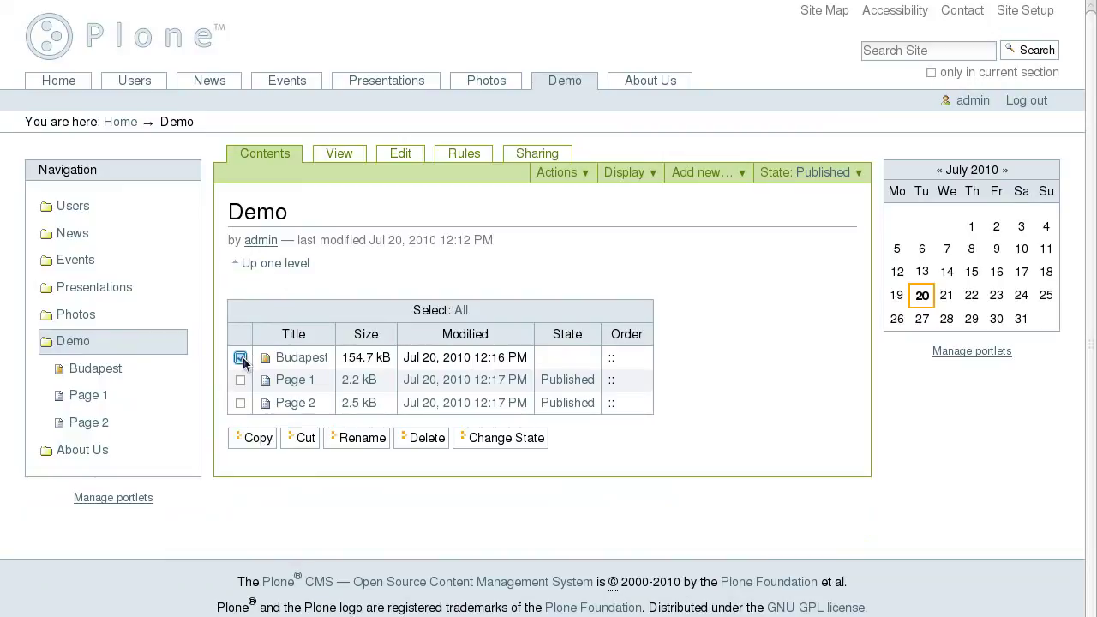
{"action": "left_click", "coordinate": [254, 446]}
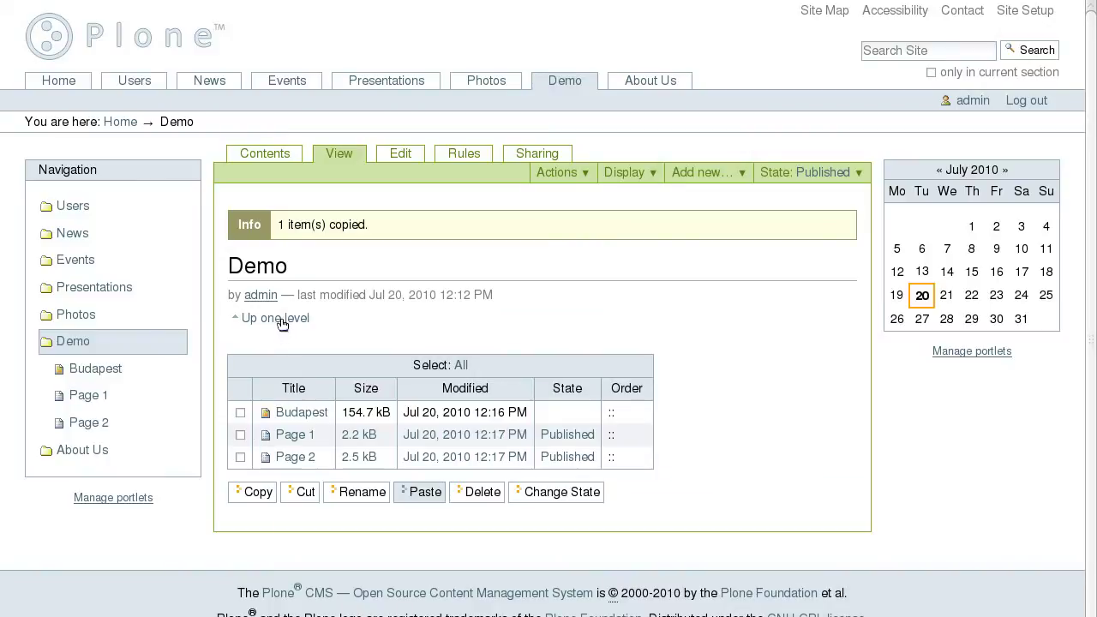
{"action": "left_click", "coordinate": [281, 319]}
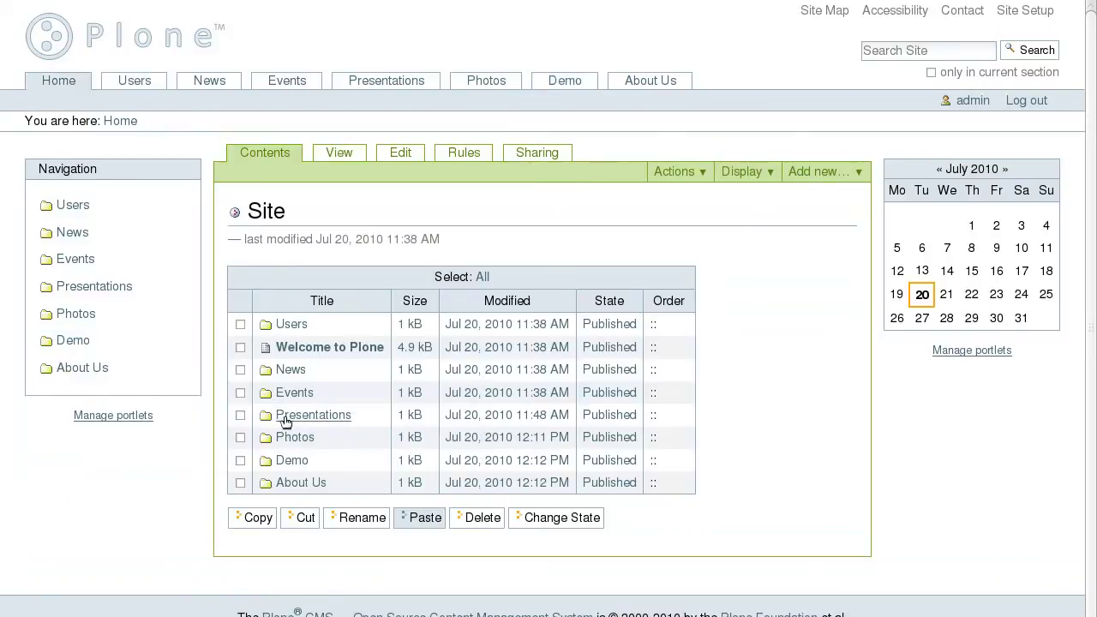
{"action": "left_click", "coordinate": [288, 439]}
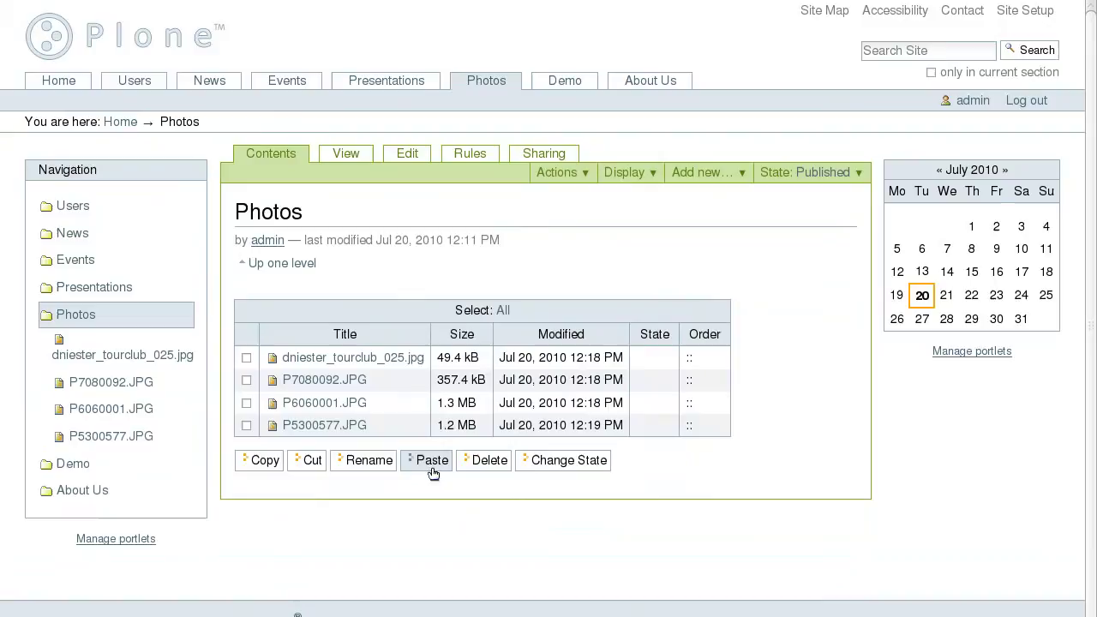
{"action": "left_click", "coordinate": [433, 464]}
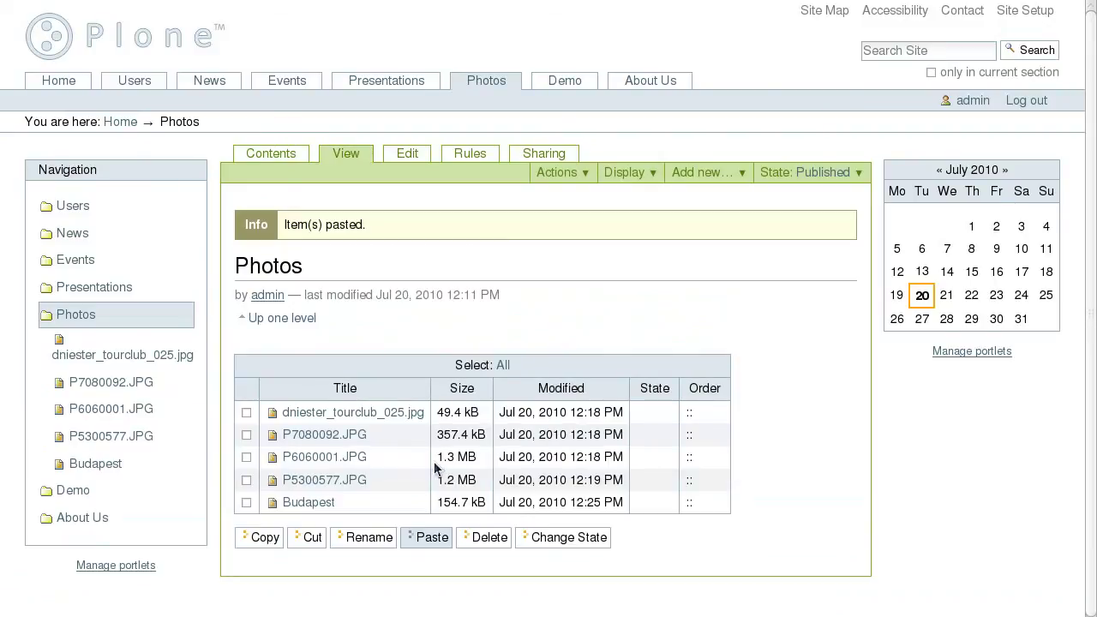
Step: Start renaming dniester_tourclub_025.jpg and P7080092.JPG together, giving the first the short name and title image1.jpg
{"action": "left_click", "coordinate": [246, 434]}
{"action": "left_click", "coordinate": [246, 414]}
{"action": "left_click", "coordinate": [382, 538]}
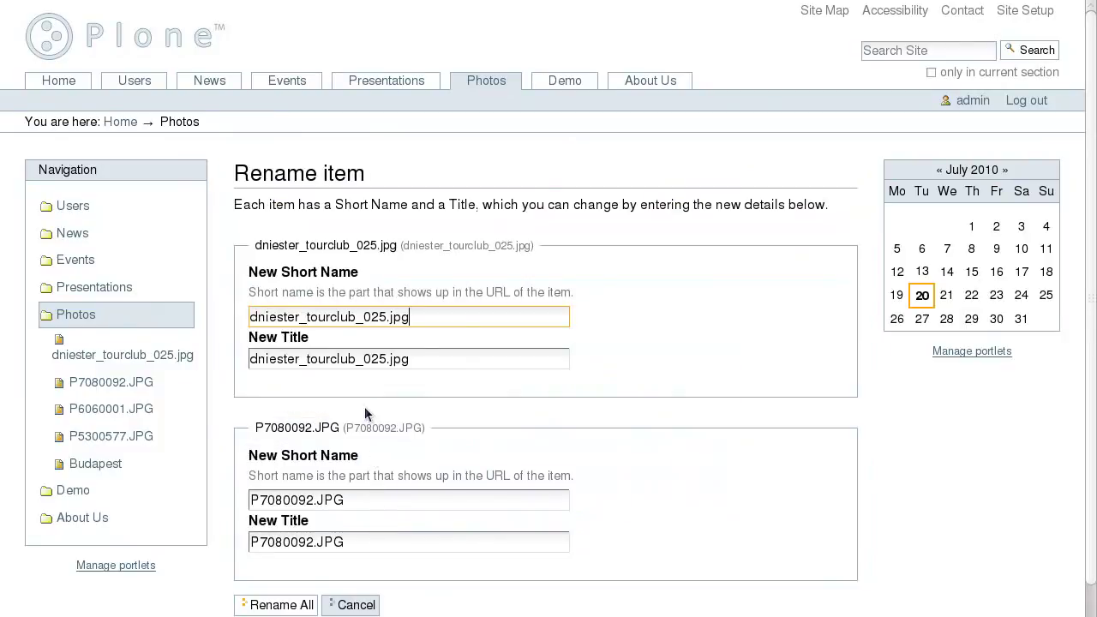
{"action": "left_click_drag", "start_coordinate": [389, 317], "coordinate": [221, 315]}
{"action": "type", "text": "image1"}
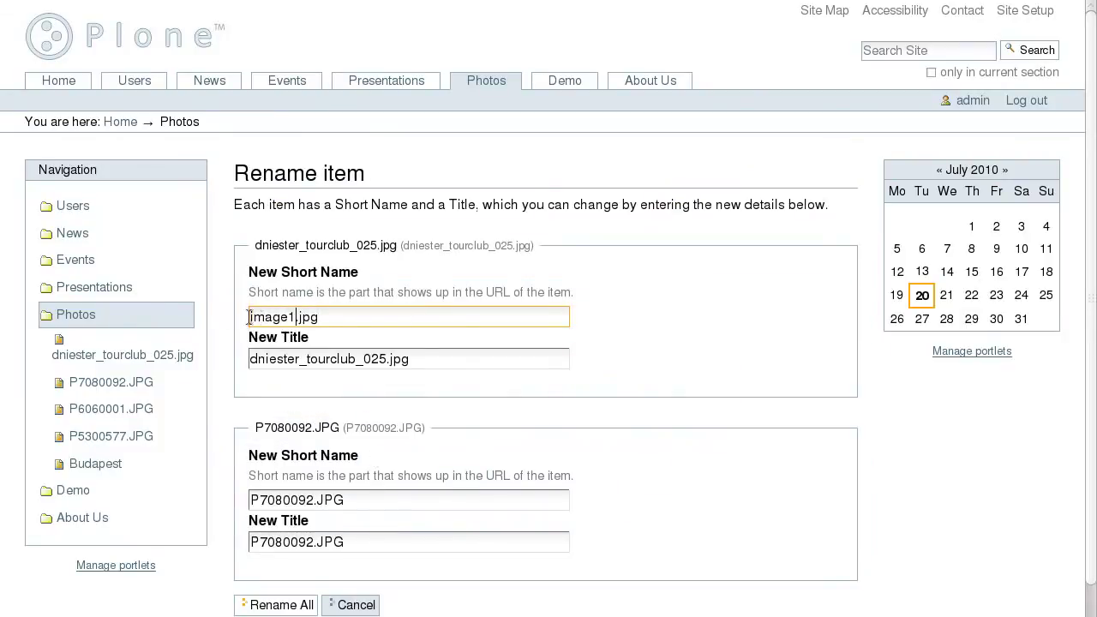
{"action": "double_click", "coordinate": [378, 358]}
{"action": "type", "text": "image1"}
Step: Set the short name and title of P7080092.JPG to image2.JPG and apply the renaming of both images
{"action": "double_click", "coordinate": [294, 500]}
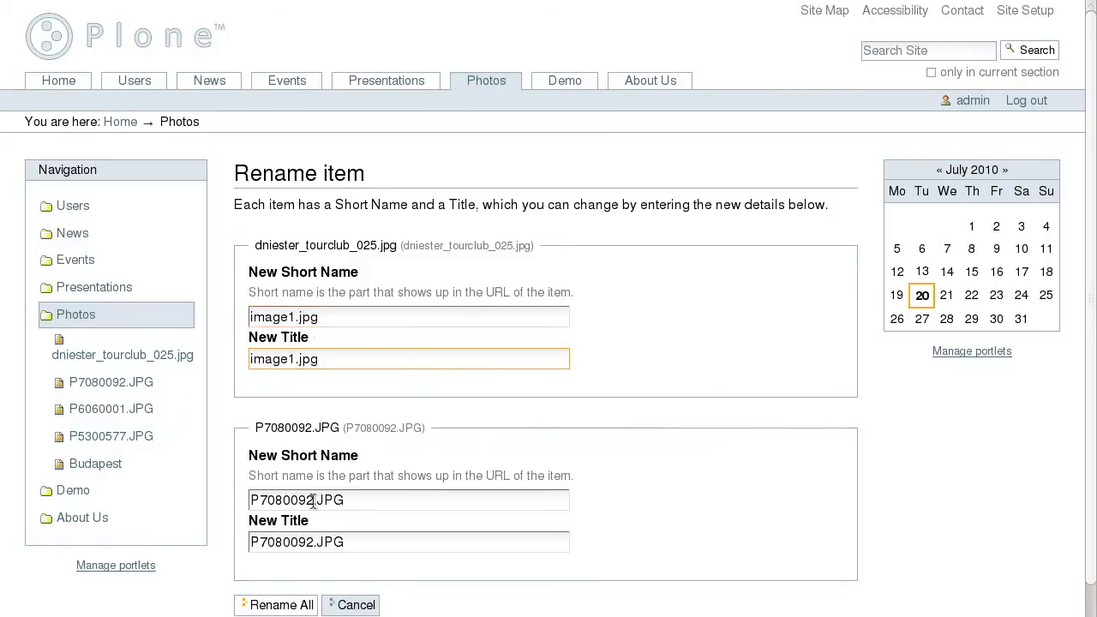
{"action": "type", "text": "image2"}
{"action": "left_click_drag", "start_coordinate": [313, 541], "coordinate": [198, 541]}
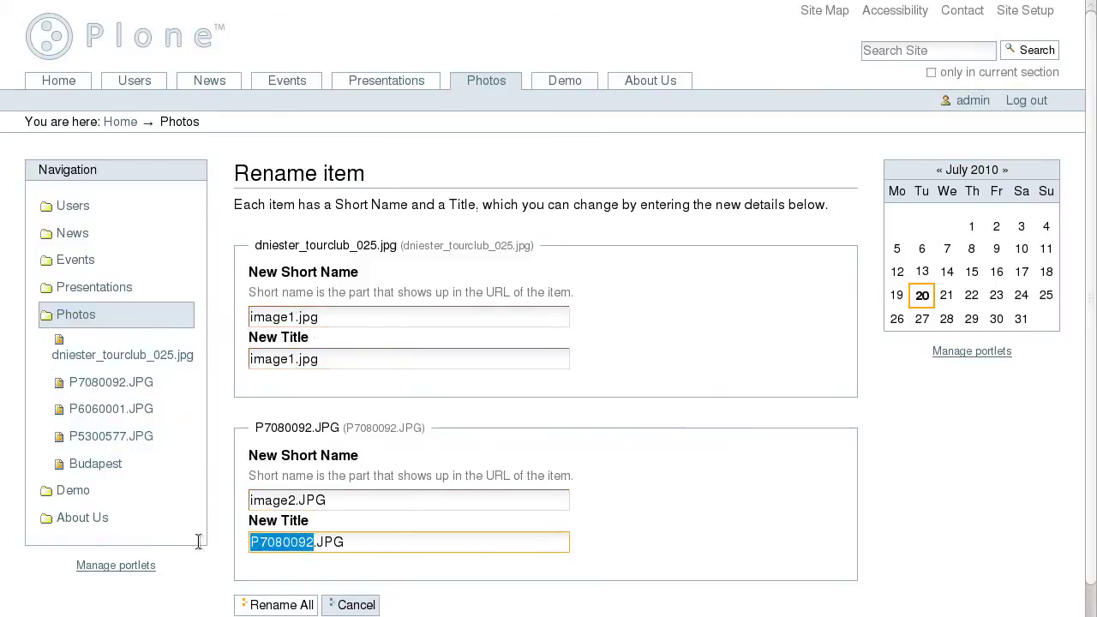
{"action": "type", "text": "image2"}
{"action": "scroll", "coordinate": [223, 545], "scroll_direction": "down", "scroll_amount": 2}
{"action": "left_click", "coordinate": [265, 540]}
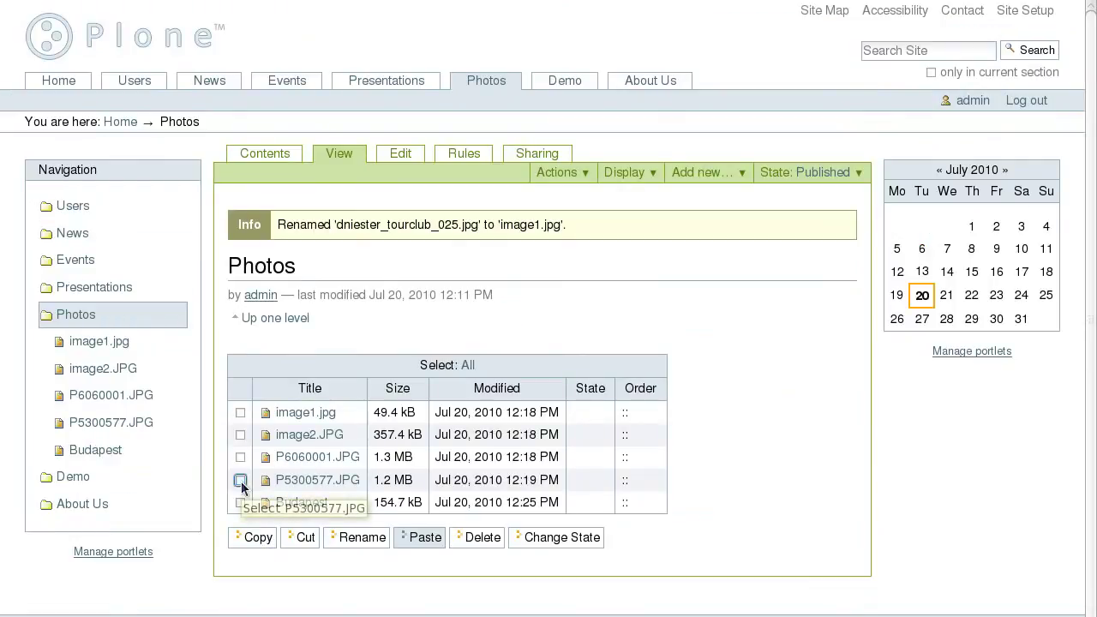
Step: Delete P5300577.JPG and Budapest from the Photos folder
{"action": "left_click", "coordinate": [241, 480]}
{"action": "left_click", "coordinate": [241, 503]}
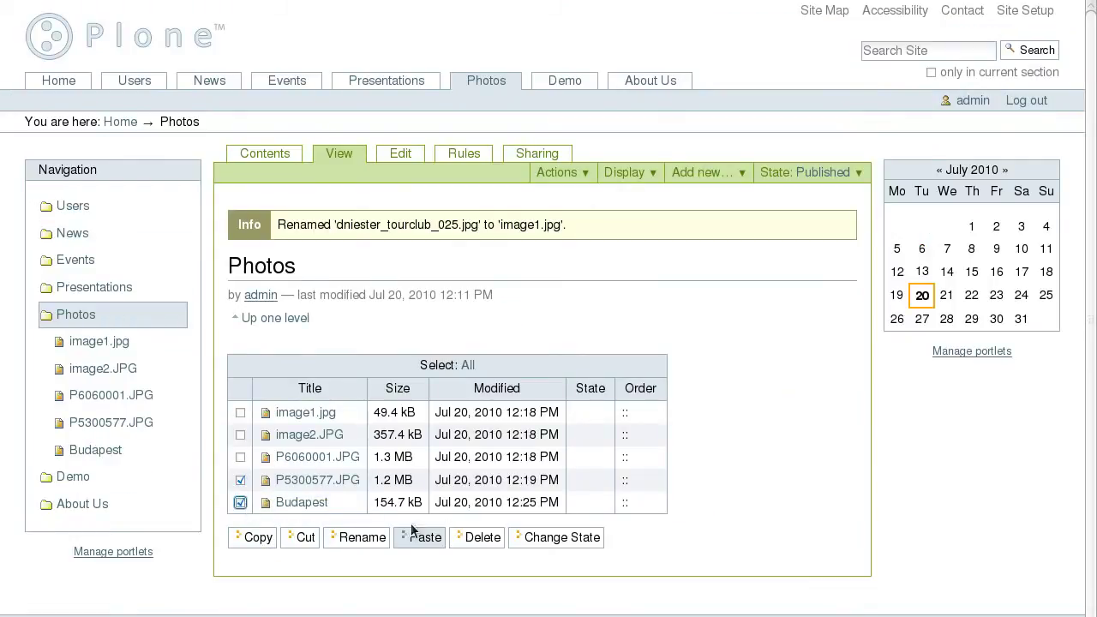
{"action": "left_click", "coordinate": [481, 538]}
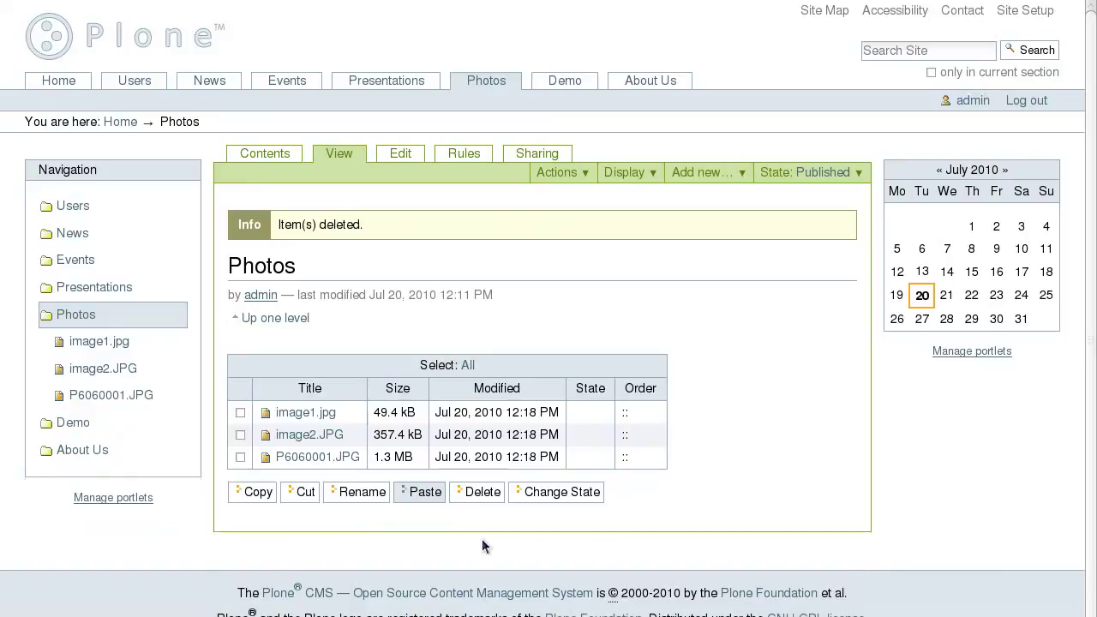
Step: Change the state of Page 1 and Page 2 in the Demo folder with the Retract option and save
{"action": "left_click", "coordinate": [66, 424]}
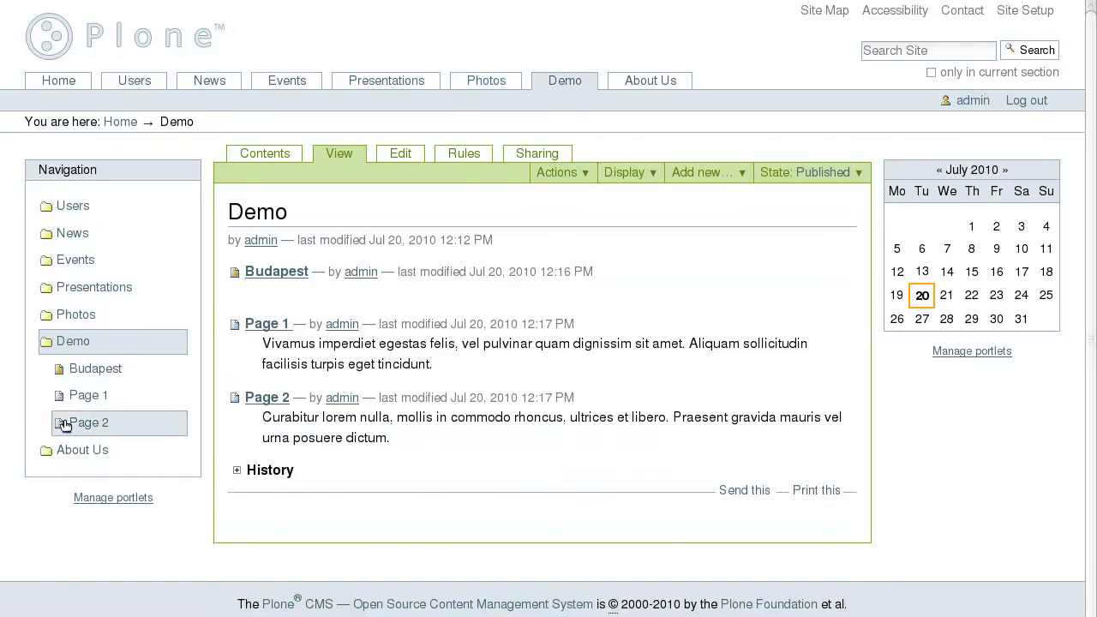
{"action": "left_click", "coordinate": [260, 154]}
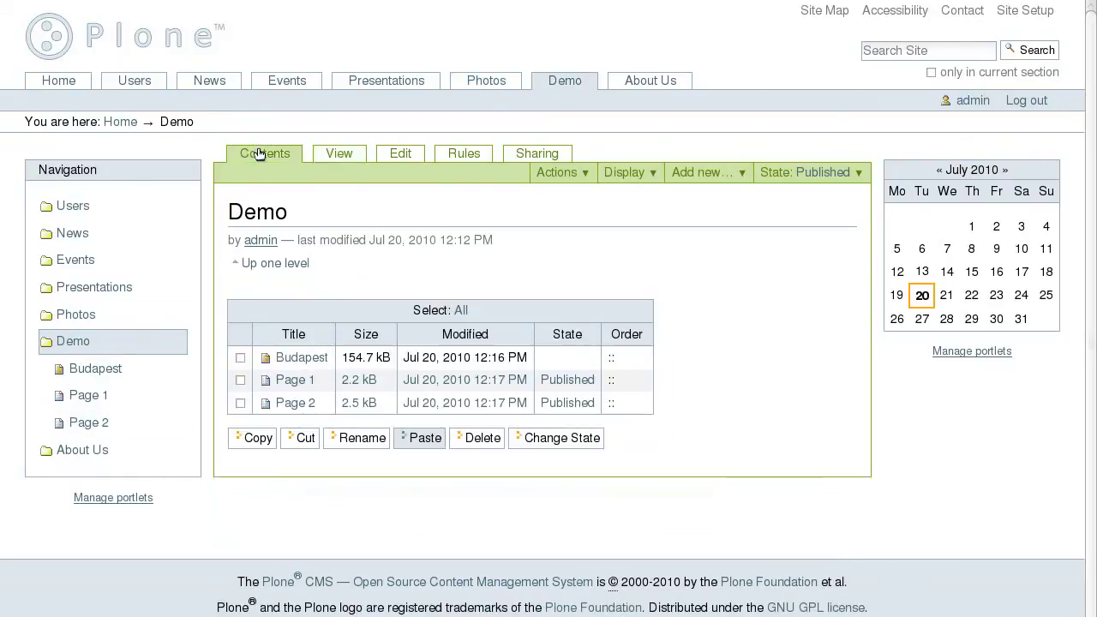
{"action": "left_click", "coordinate": [240, 380]}
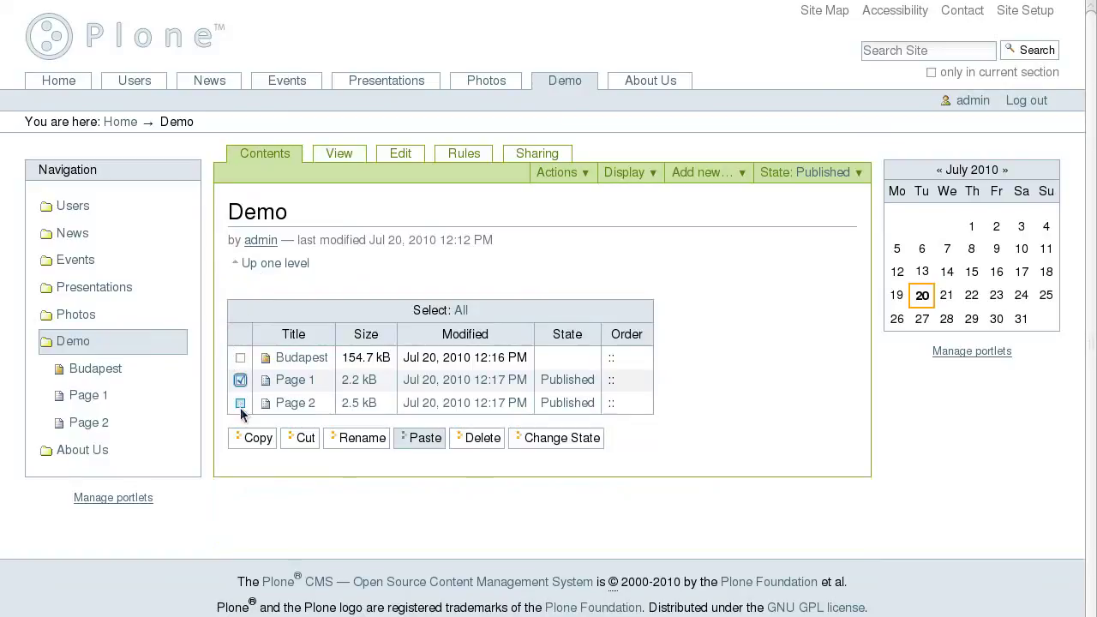
{"action": "left_click", "coordinate": [240, 403]}
{"action": "left_click", "coordinate": [548, 439]}
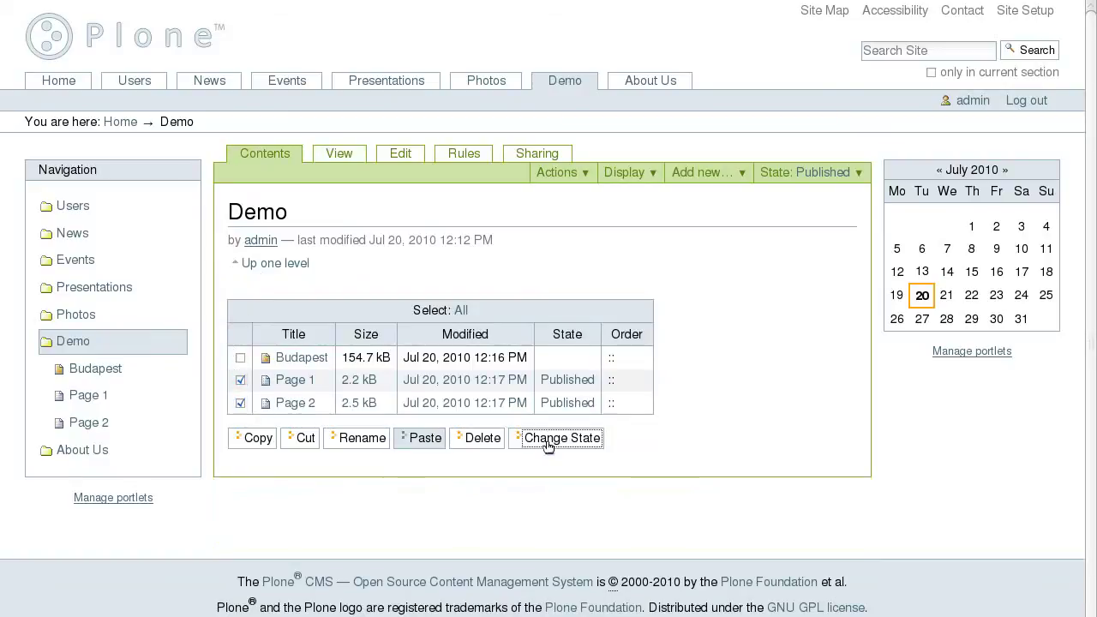
{"action": "scroll", "coordinate": [548, 446], "scroll_direction": "down", "scroll_amount": 7}
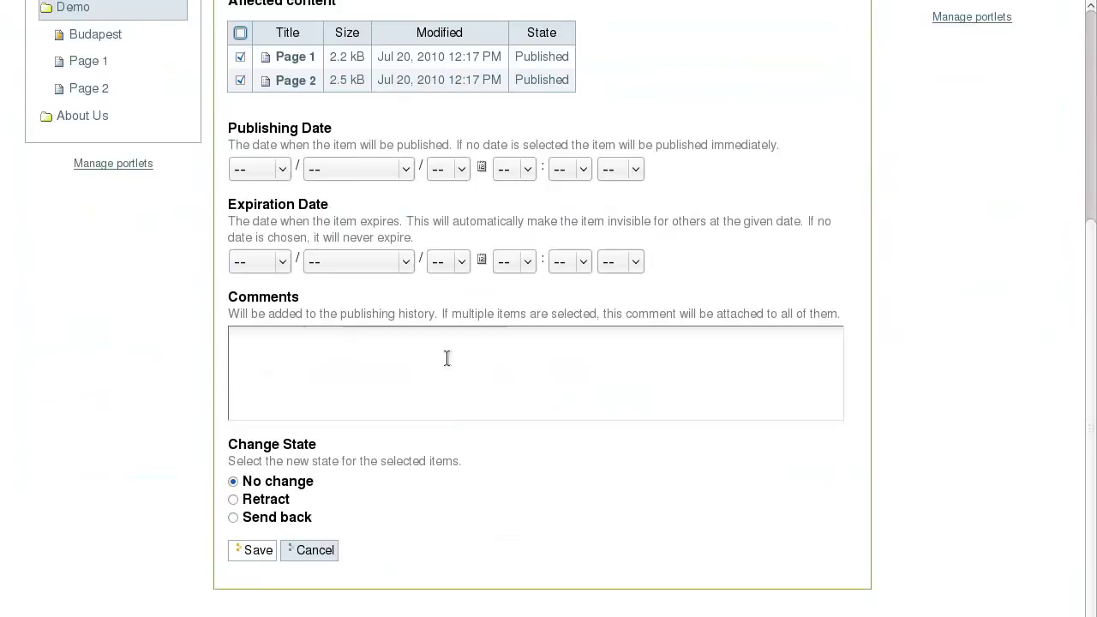
{"action": "left_click", "coordinate": [283, 501]}
{"action": "left_click", "coordinate": [257, 550]}
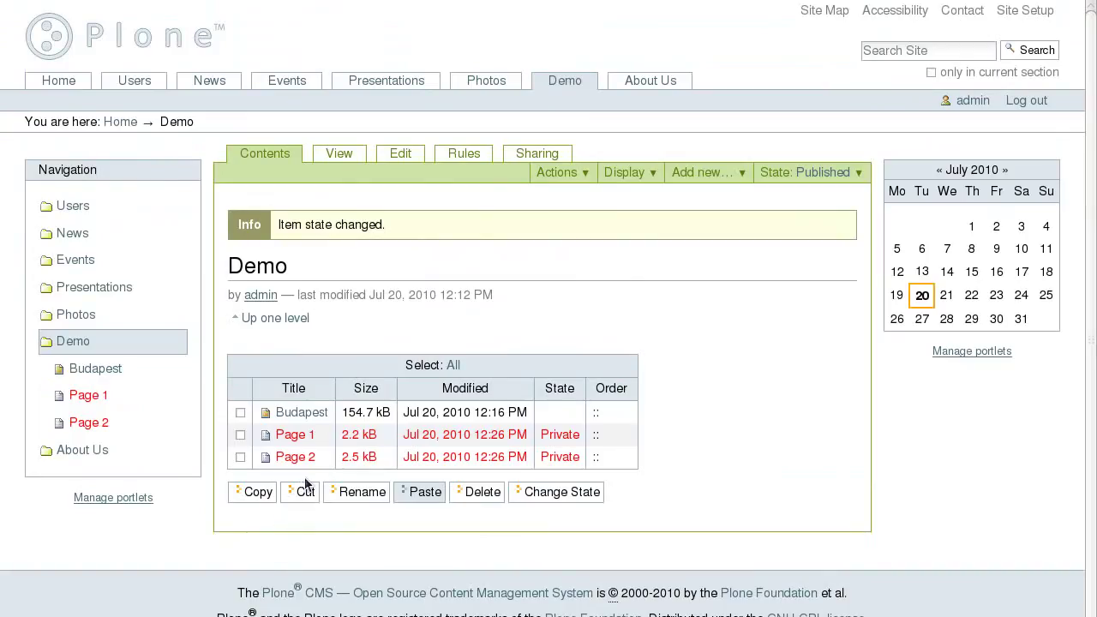
Step: Move the About Us folder above Users in the site root's contents and view the home page
{"action": "left_click", "coordinate": [277, 322]}
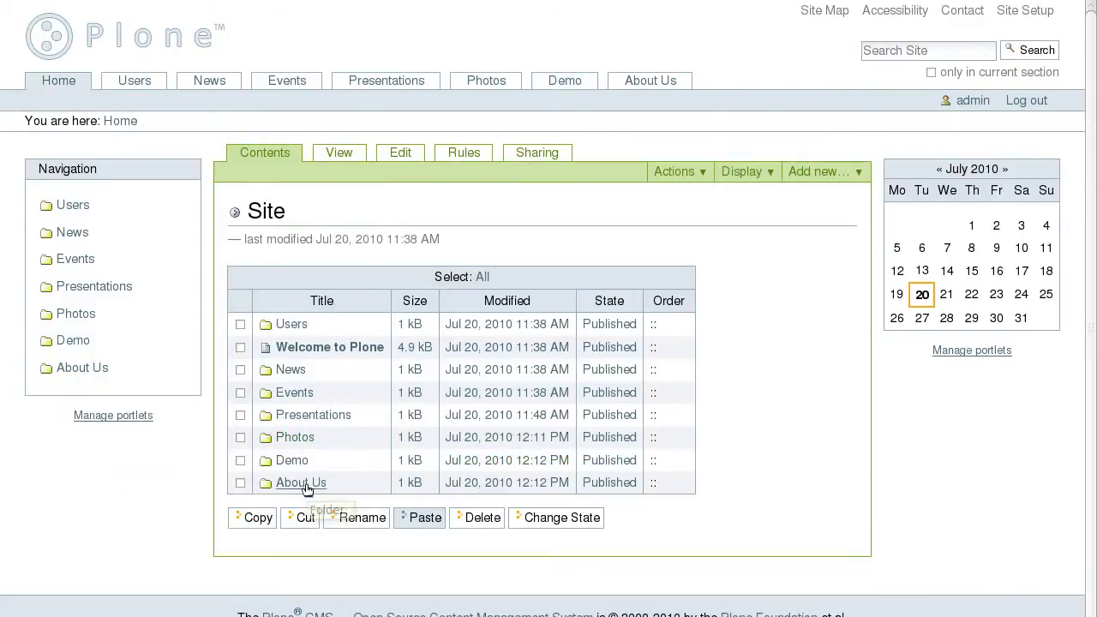
{"action": "left_click_drag", "start_coordinate": [672, 485], "coordinate": [665, 333]}
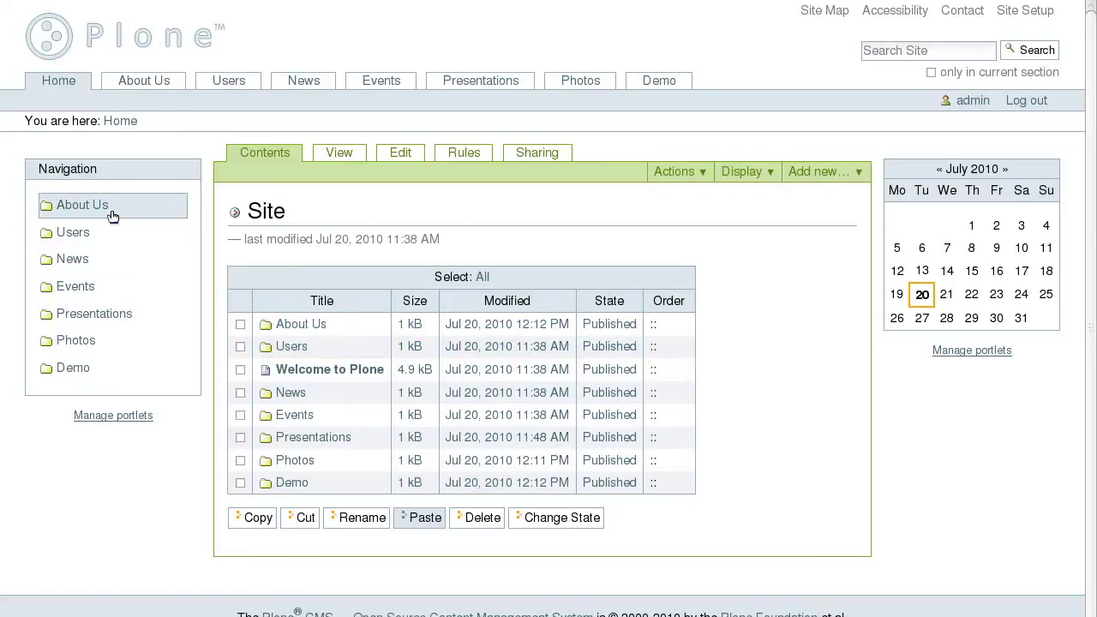
{"action": "left_click", "coordinate": [339, 153]}
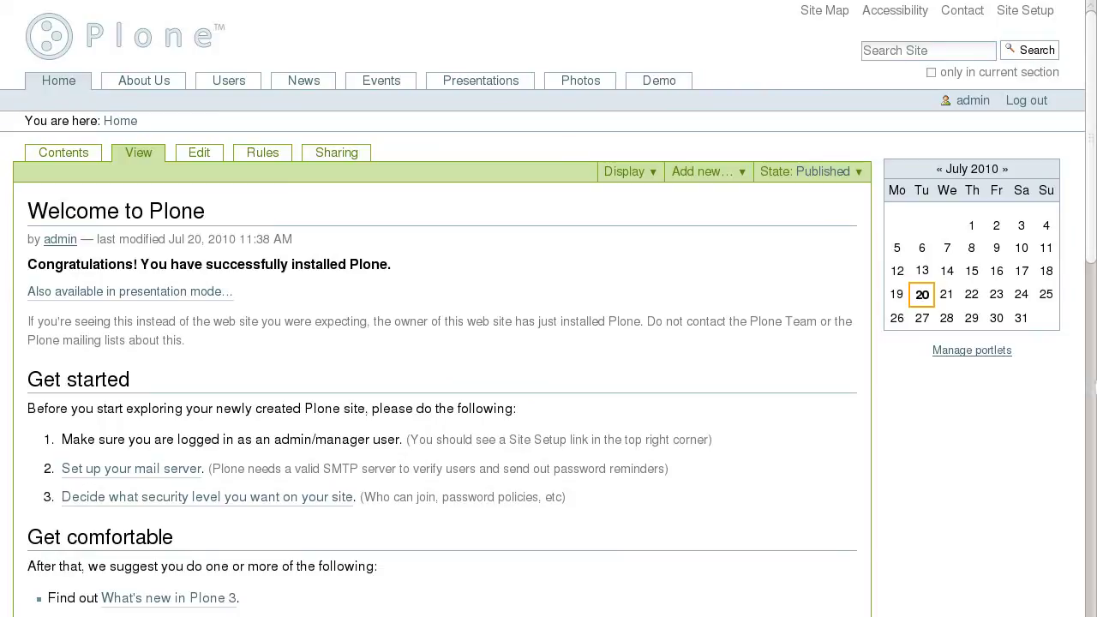
Step: Search the site for "page" and go through the live results to Page 2
{"action": "left_click", "coordinate": [928, 52]}
{"action": "type", "text": "page"}
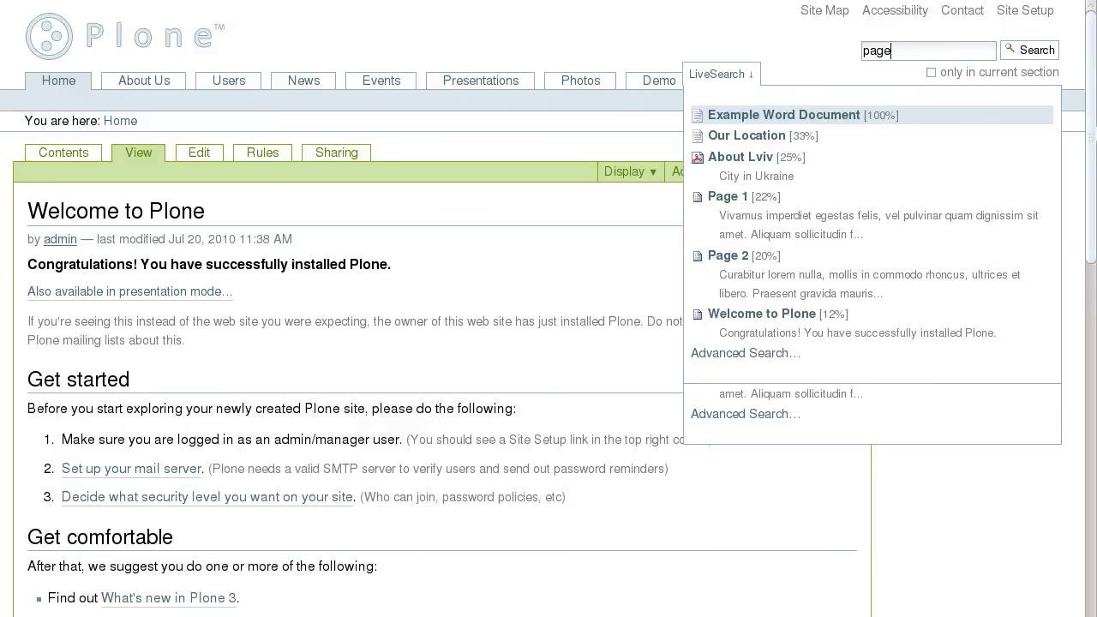
{"action": "key", "text": "Down"}
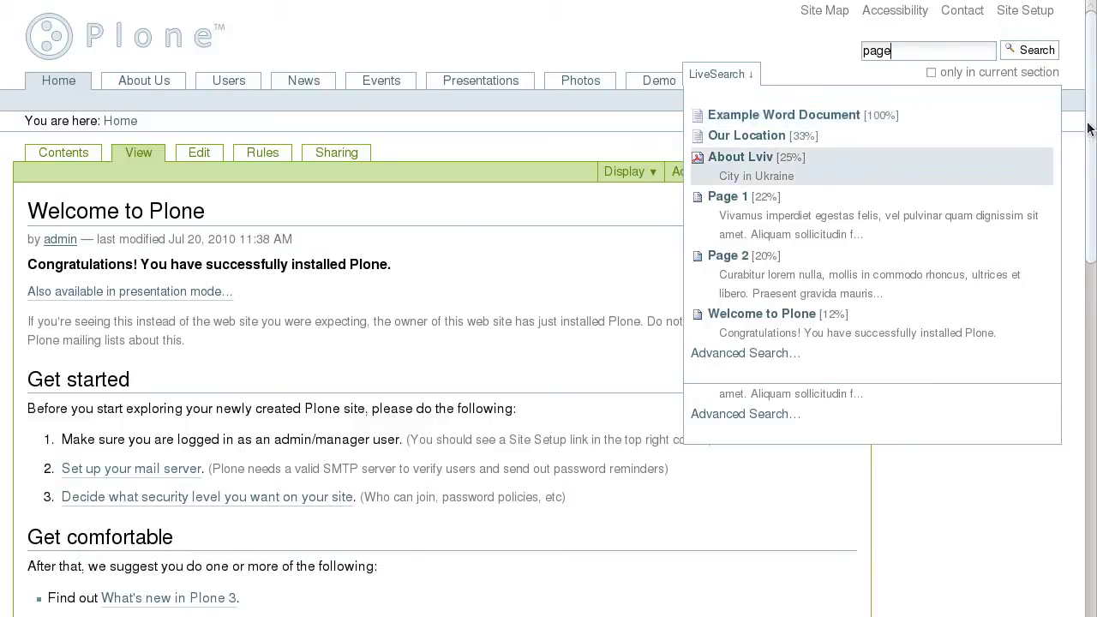
{"action": "key", "text": "Down"}
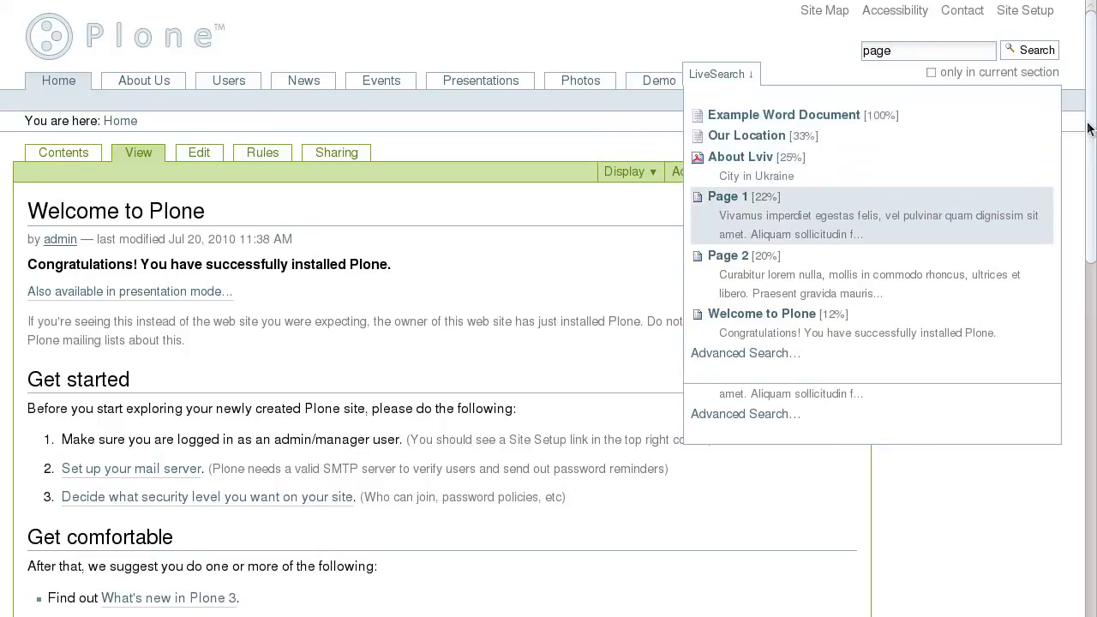
{"action": "key", "text": "Down"}
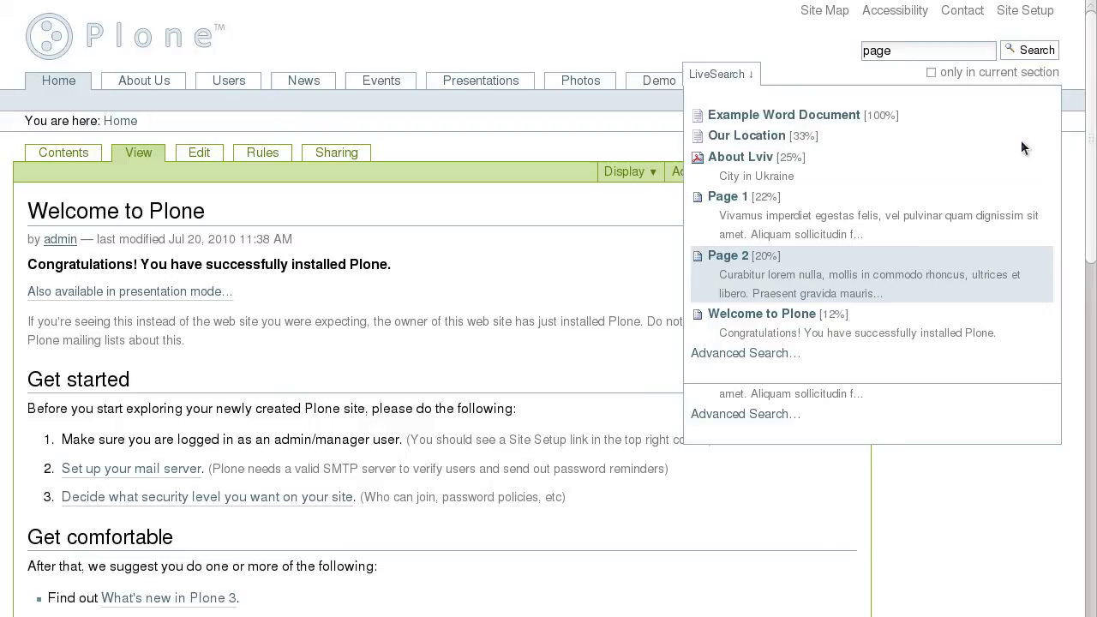
{"action": "left_click", "coordinate": [722, 259]}
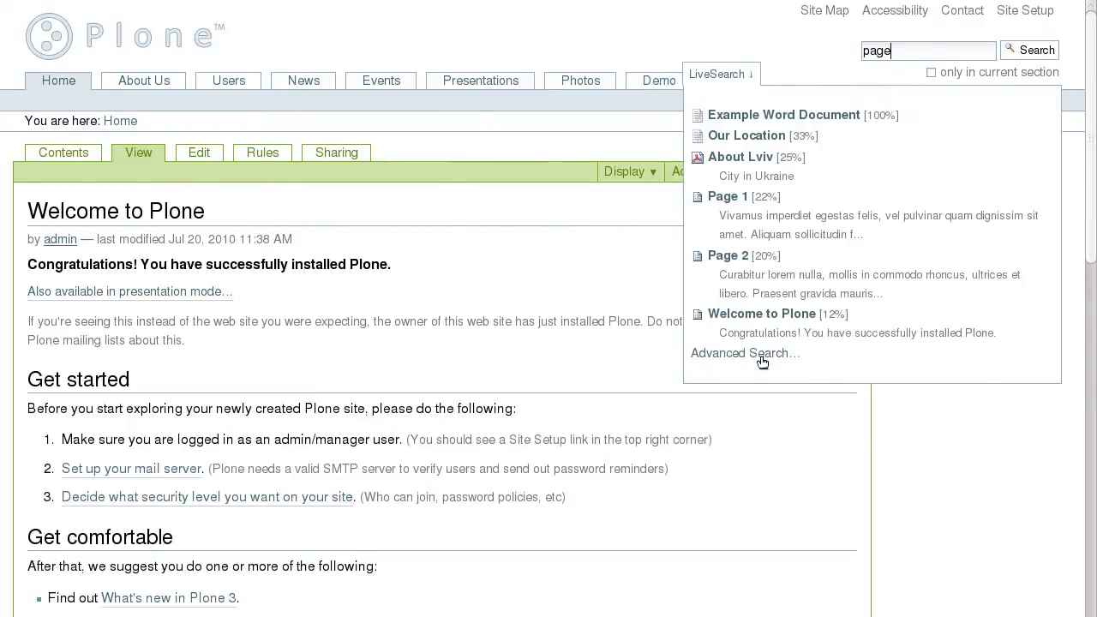
Step: Open the advanced search and enter "page" as the title, keeping new items since at Ever
{"action": "left_click", "coordinate": [762, 359]}
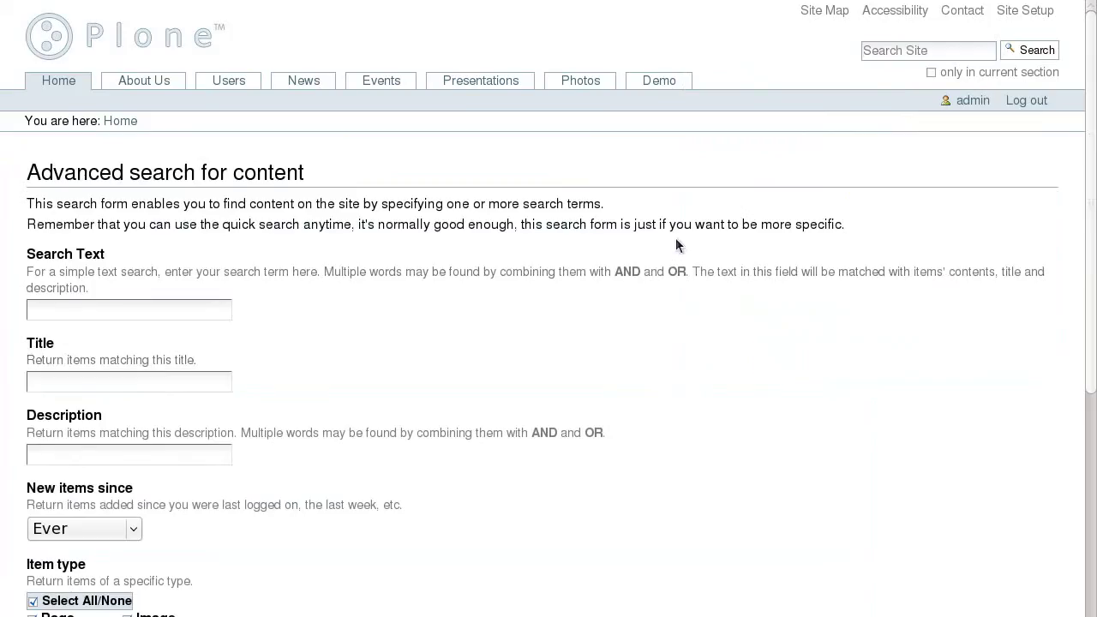
{"action": "scroll", "coordinate": [525, 221], "scroll_direction": "down", "scroll_amount": 3}
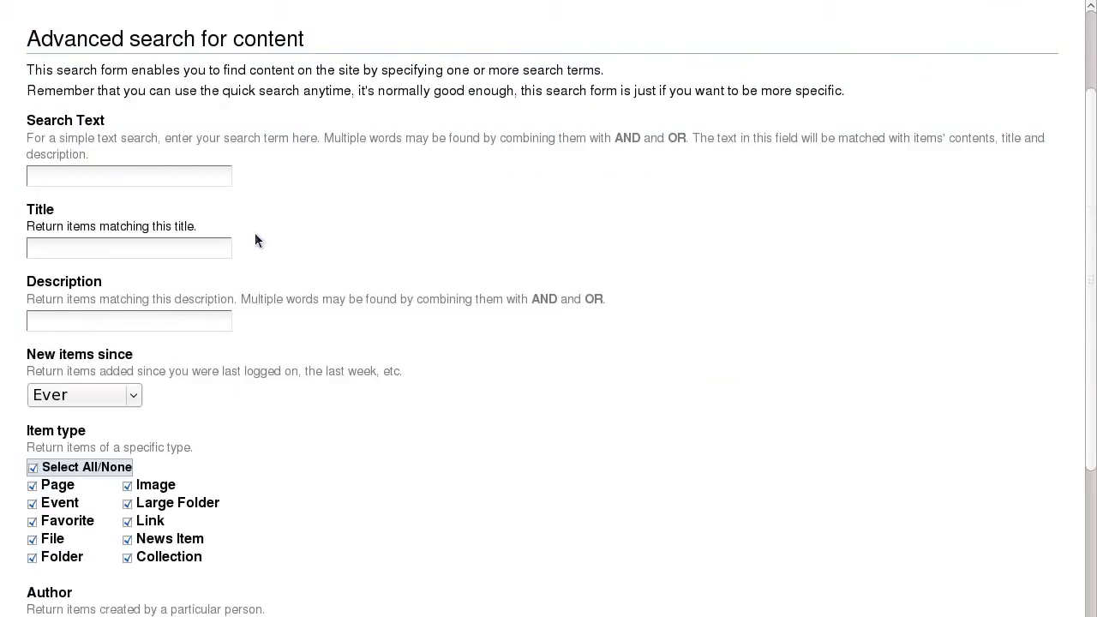
{"action": "left_click", "coordinate": [225, 249]}
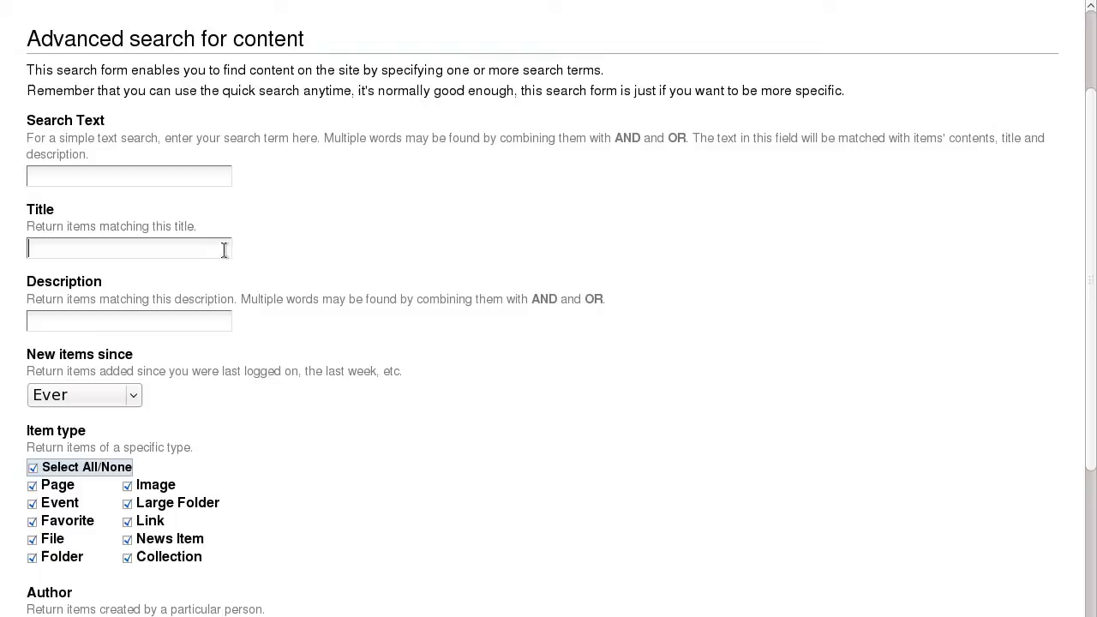
{"action": "type", "text": "page"}
{"action": "scroll", "coordinate": [224, 242], "scroll_direction": "down", "scroll_amount": 3}
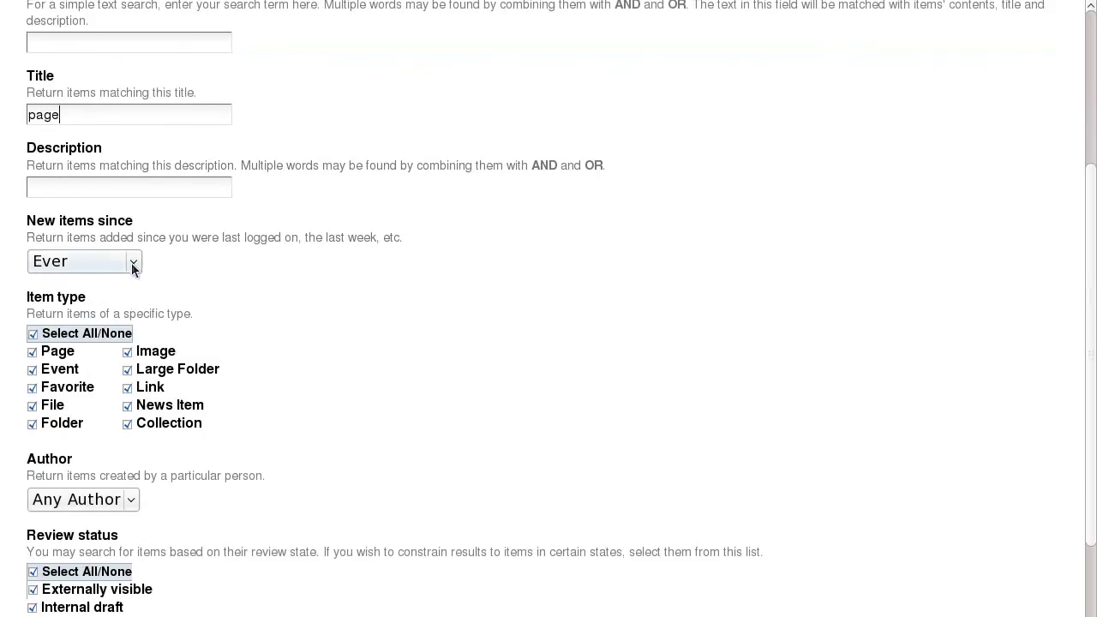
{"action": "left_click", "coordinate": [133, 264]}
{"action": "left_click", "coordinate": [133, 264]}
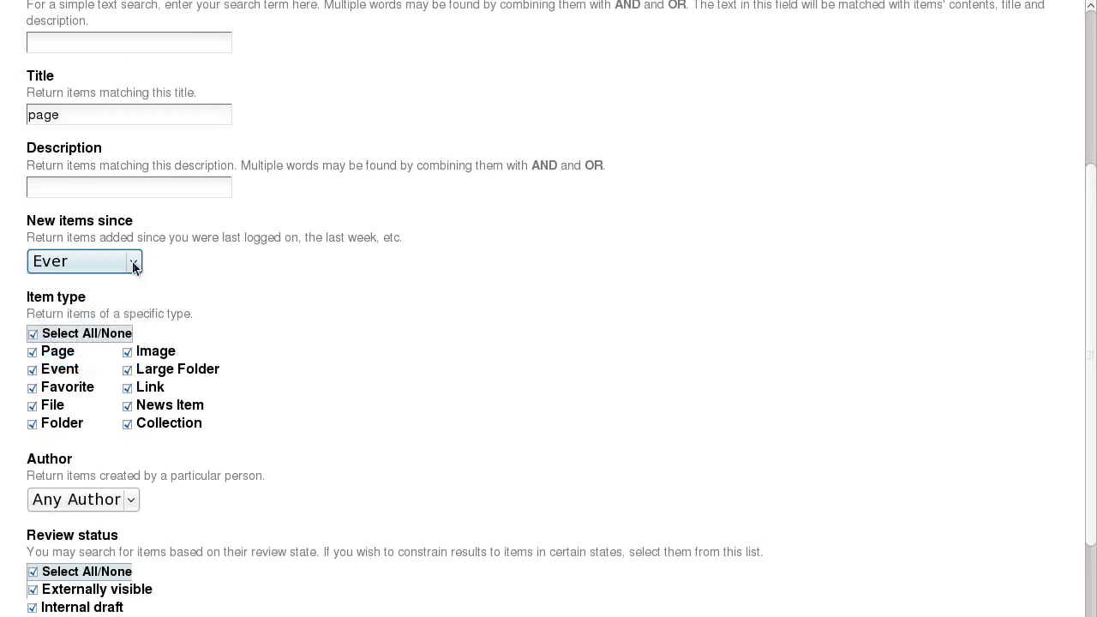
Step: Restrict the advanced search's item types to Page, Folder and File only
{"action": "scroll", "coordinate": [249, 300], "scroll_direction": "down", "scroll_amount": 3}
{"action": "left_click", "coordinate": [32, 200]}
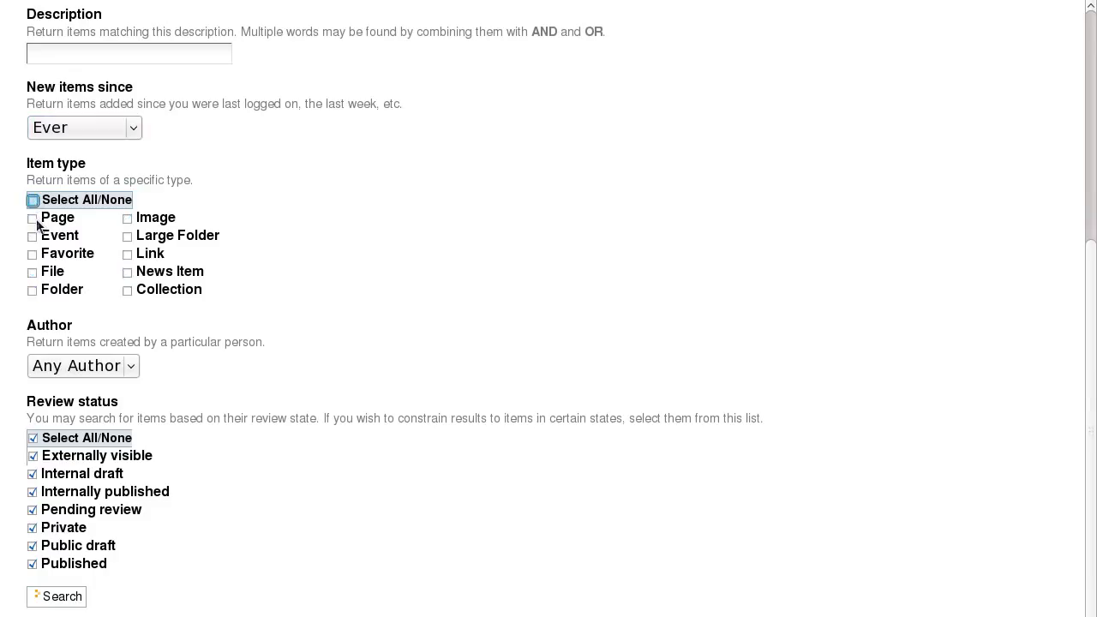
{"action": "left_click", "coordinate": [32, 218]}
{"action": "left_click", "coordinate": [33, 291]}
{"action": "left_click", "coordinate": [32, 272]}
Step: Keep the author criterion at Any Author and run the advanced search
{"action": "scroll", "coordinate": [385, 281], "scroll_direction": "down", "scroll_amount": 2}
{"action": "left_click", "coordinate": [132, 303]}
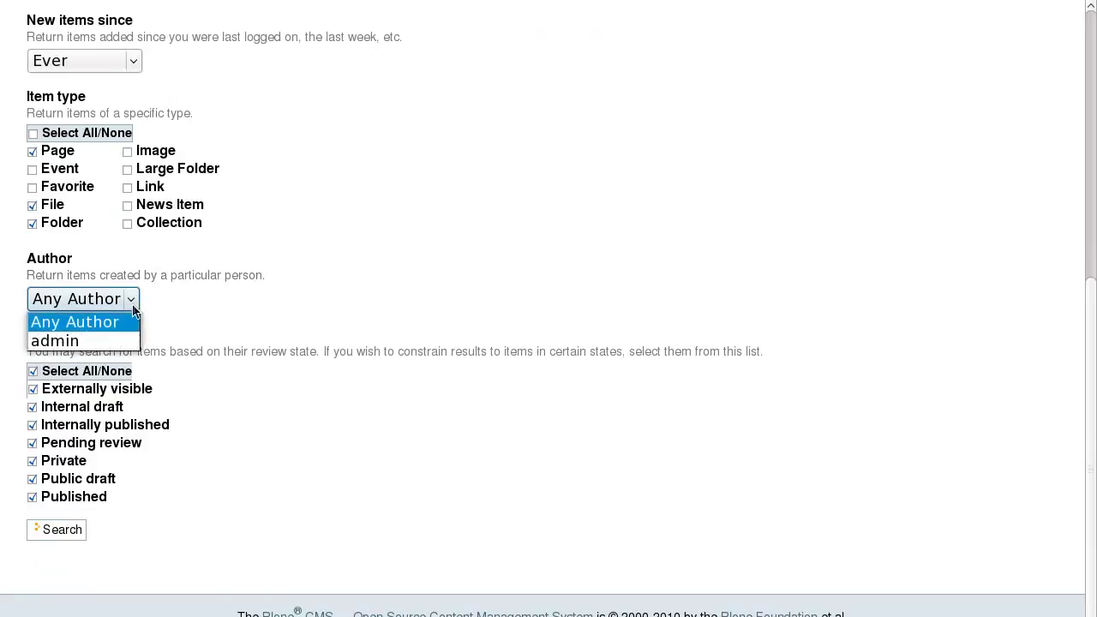
{"action": "left_click", "coordinate": [127, 322]}
{"action": "left_click", "coordinate": [57, 531]}
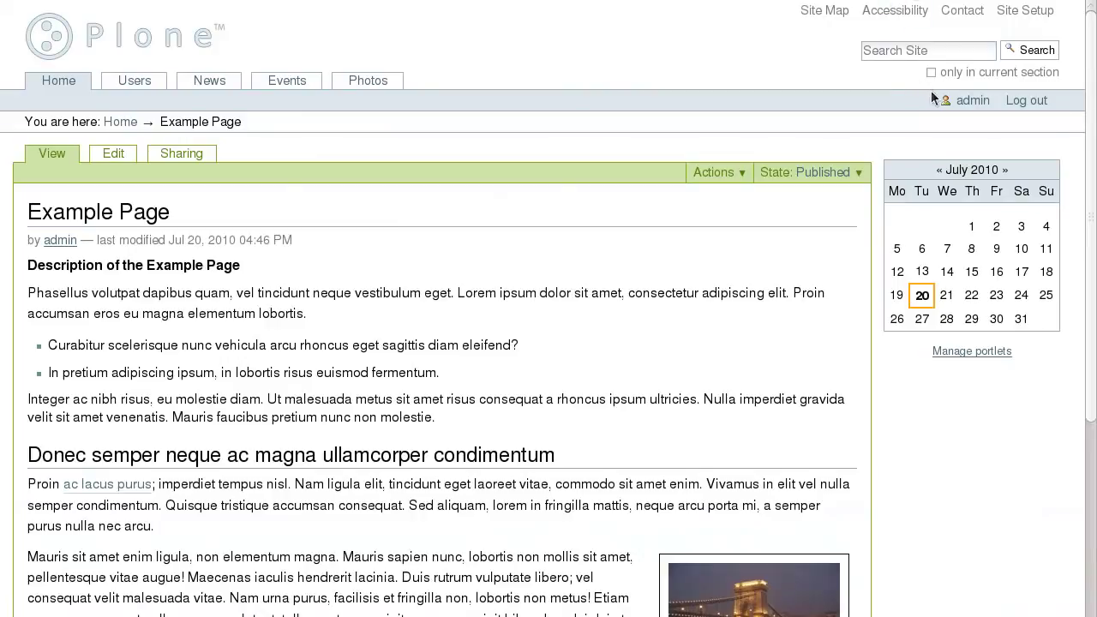
Step: Expand the History of the Example Page and examine its list of revisions
{"action": "left_click_drag", "start_coordinate": [1091, 128], "coordinate": [1093, 207]}
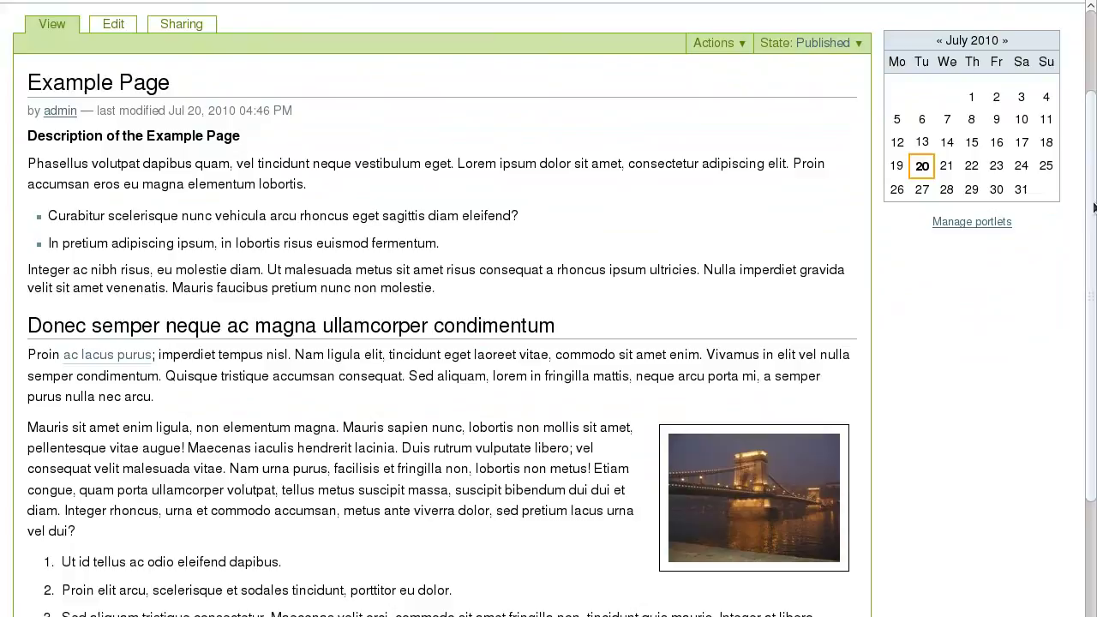
{"action": "left_click_drag", "start_coordinate": [1093, 205], "coordinate": [1081, 358]}
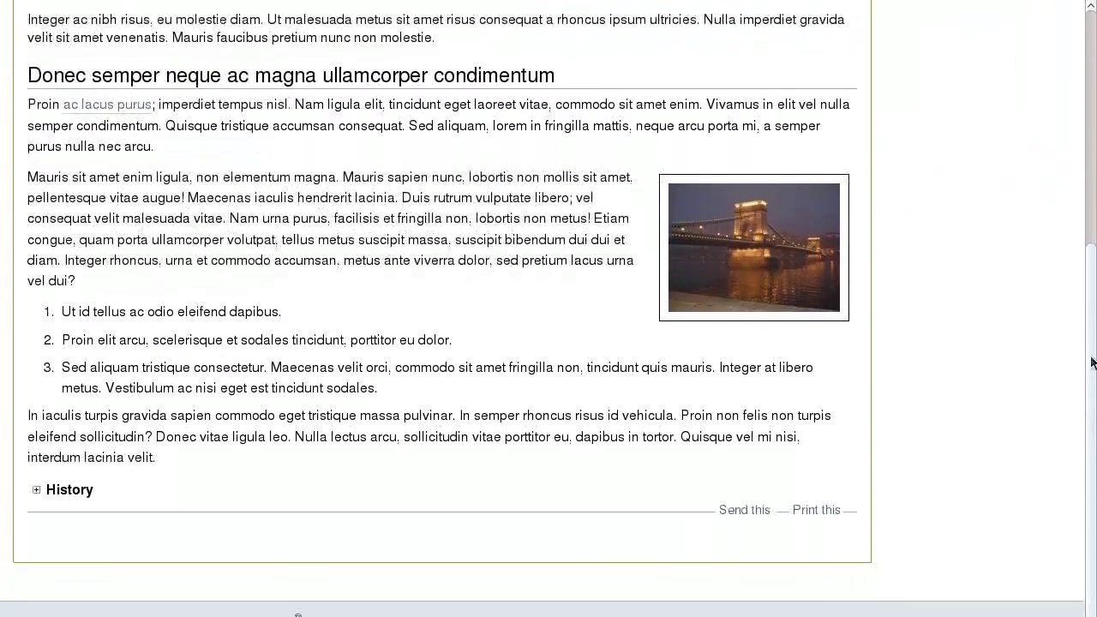
{"action": "left_click", "coordinate": [36, 492]}
{"action": "scroll", "coordinate": [17, 484], "scroll_direction": "down", "scroll_amount": 5}
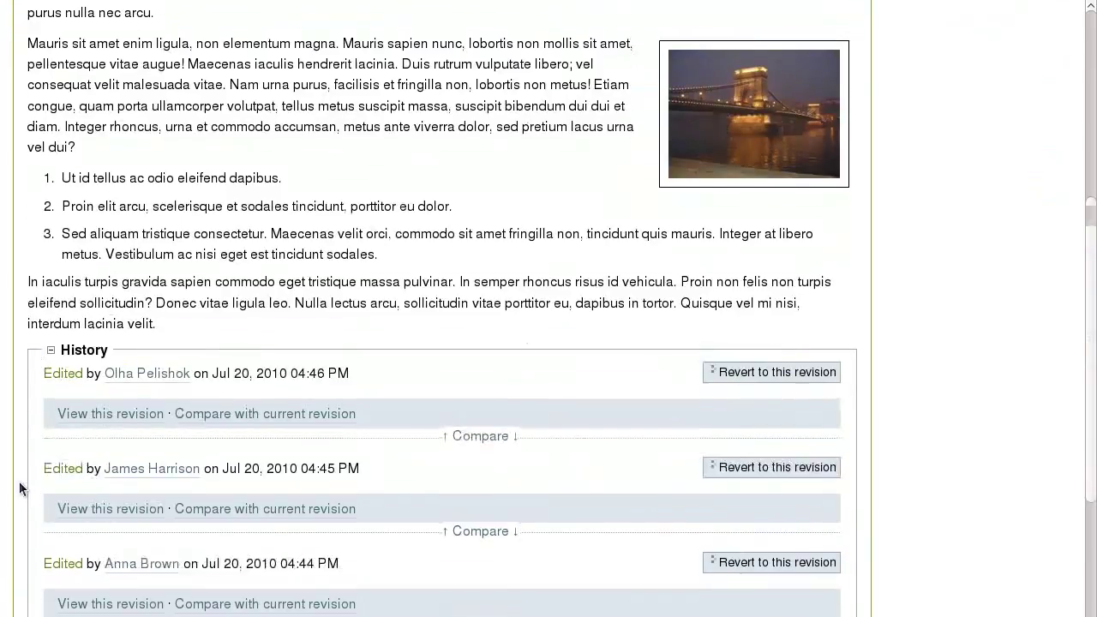
{"action": "scroll", "coordinate": [15, 485], "scroll_direction": "down", "scroll_amount": 3}
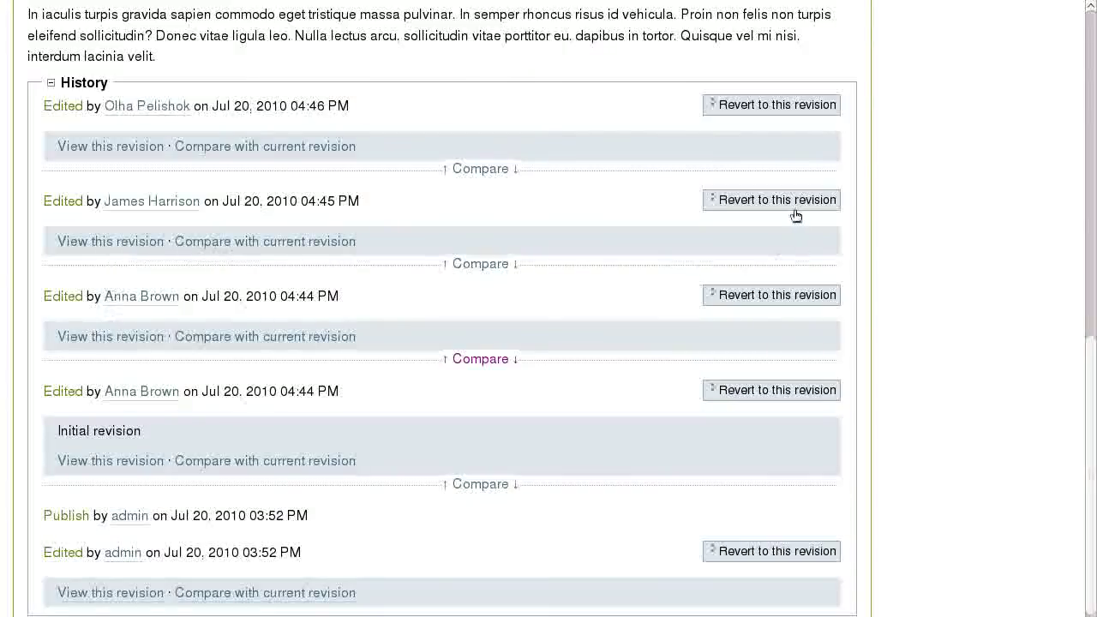
Step: Preview revision 3 of the Example Page and return to the page's revision list
{"action": "left_click", "coordinate": [112, 244]}
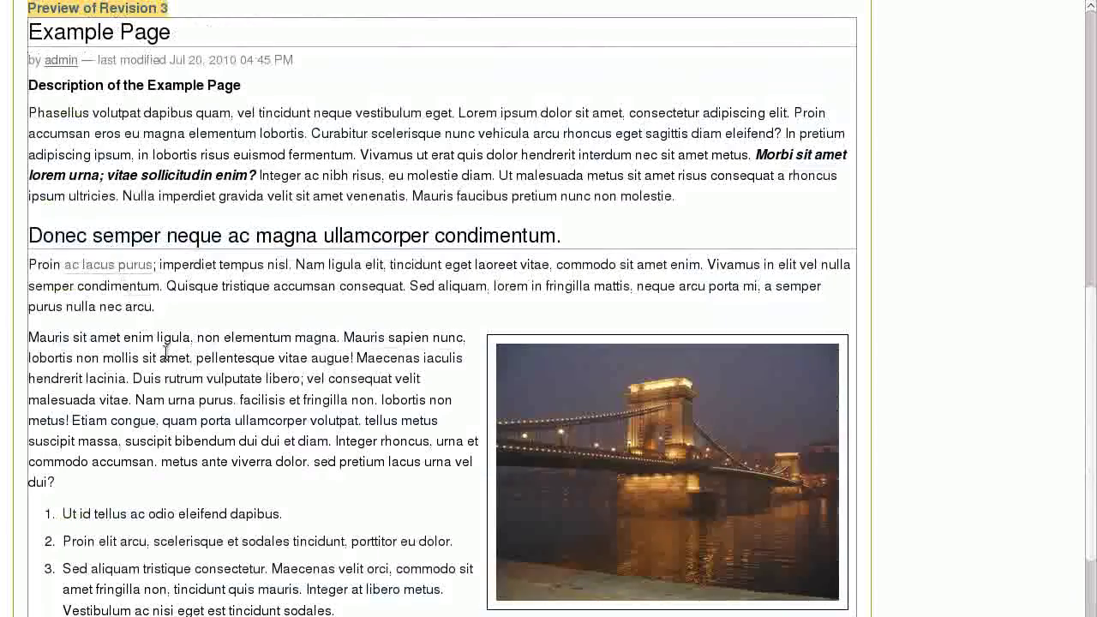
{"action": "scroll", "coordinate": [184, 342], "scroll_direction": "down", "scroll_amount": 1}
{"action": "scroll", "coordinate": [184, 343], "scroll_direction": "down", "scroll_amount": 3}
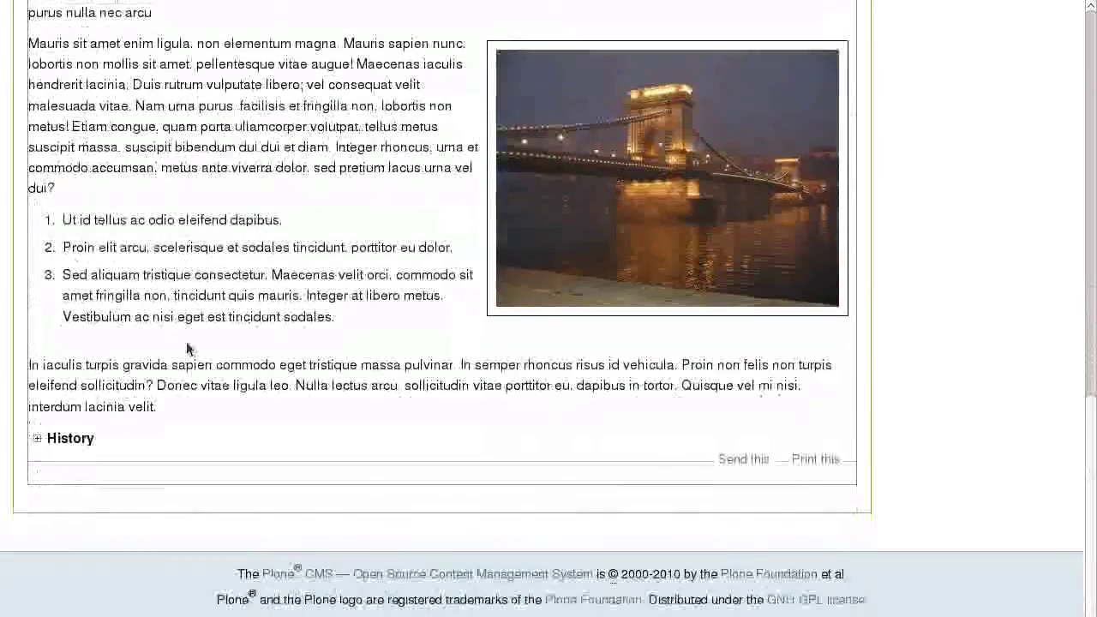
{"action": "scroll", "coordinate": [186, 346], "scroll_direction": "up", "scroll_amount": 9}
{"action": "scroll", "coordinate": [188, 351], "scroll_direction": "up", "scroll_amount": 3}
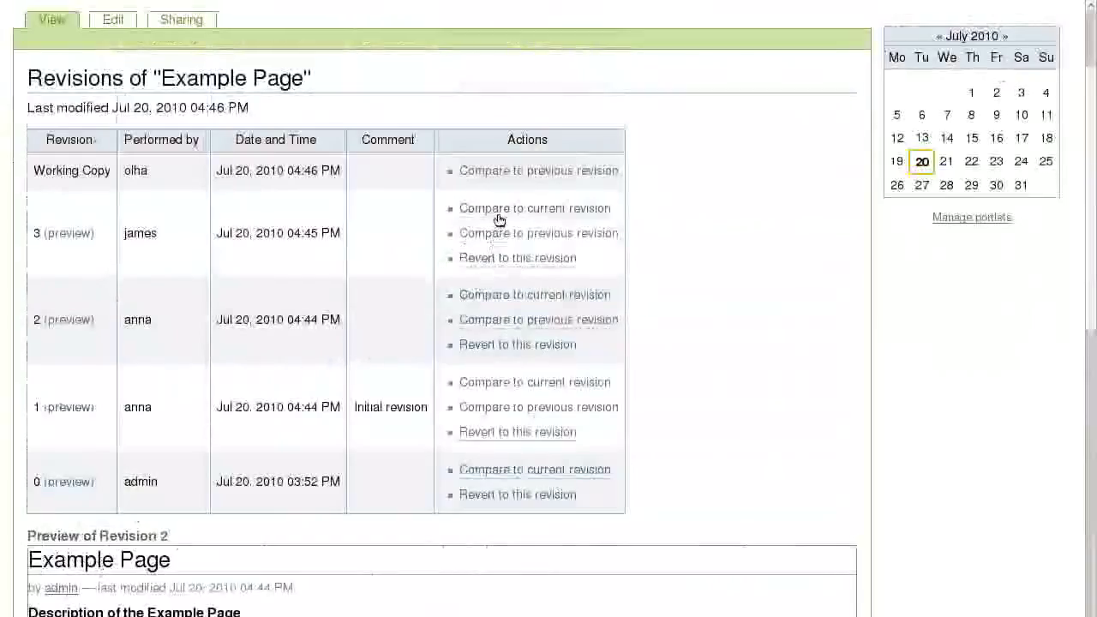
Step: Compare revision 3 with the current revision, first as visual differences and then as code differences
{"action": "left_click", "coordinate": [497, 212]}
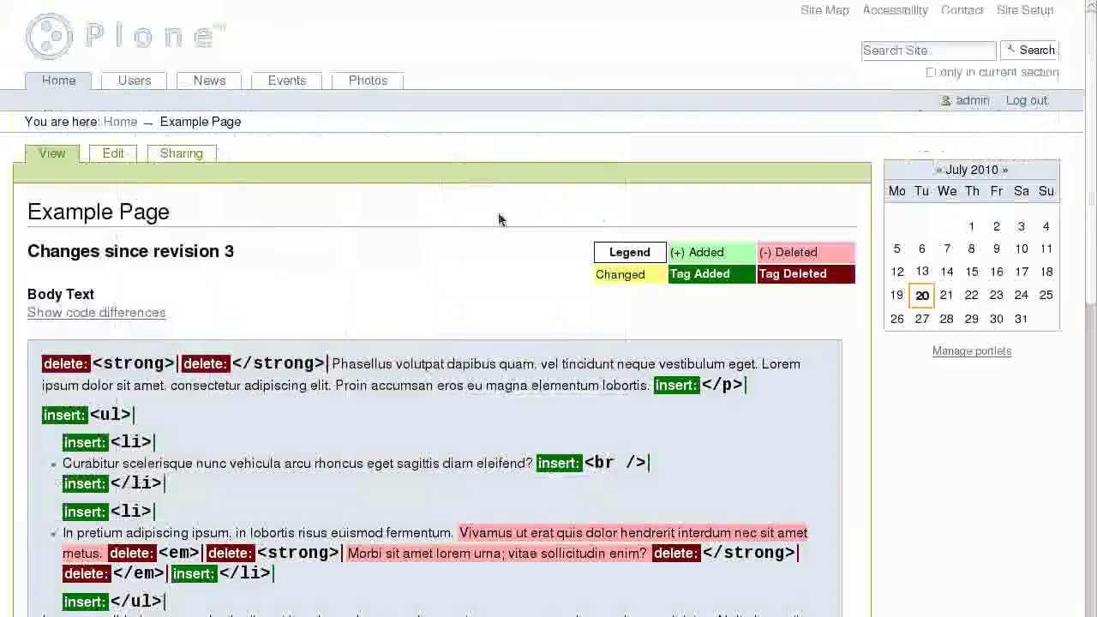
{"action": "scroll", "coordinate": [903, 297], "scroll_direction": "down", "scroll_amount": 10}
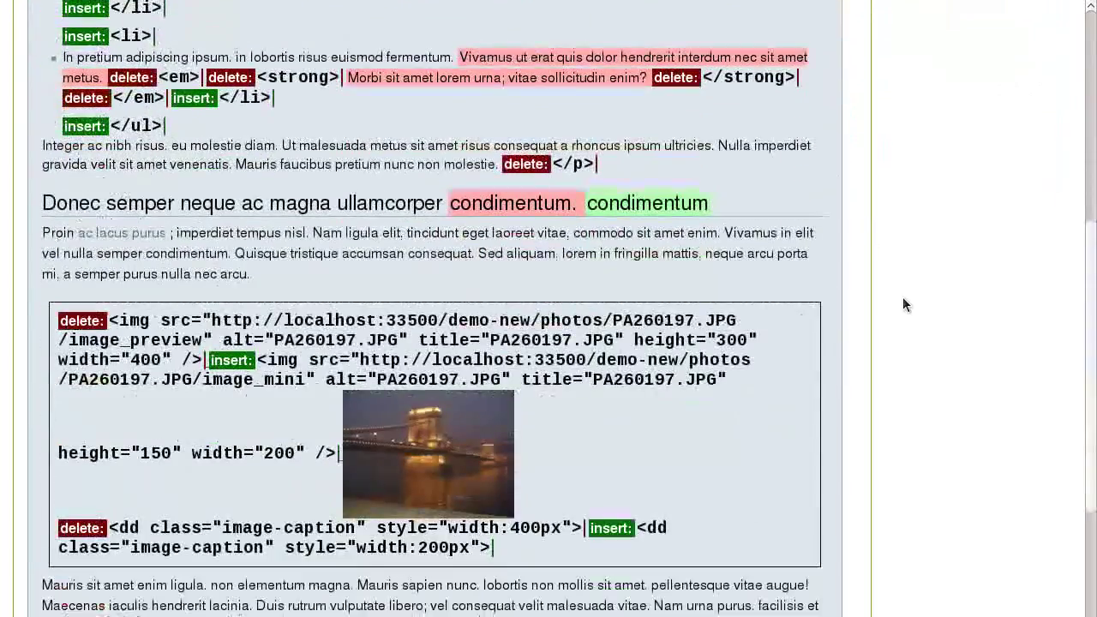
{"action": "scroll", "coordinate": [902, 296], "scroll_direction": "up", "scroll_amount": 7}
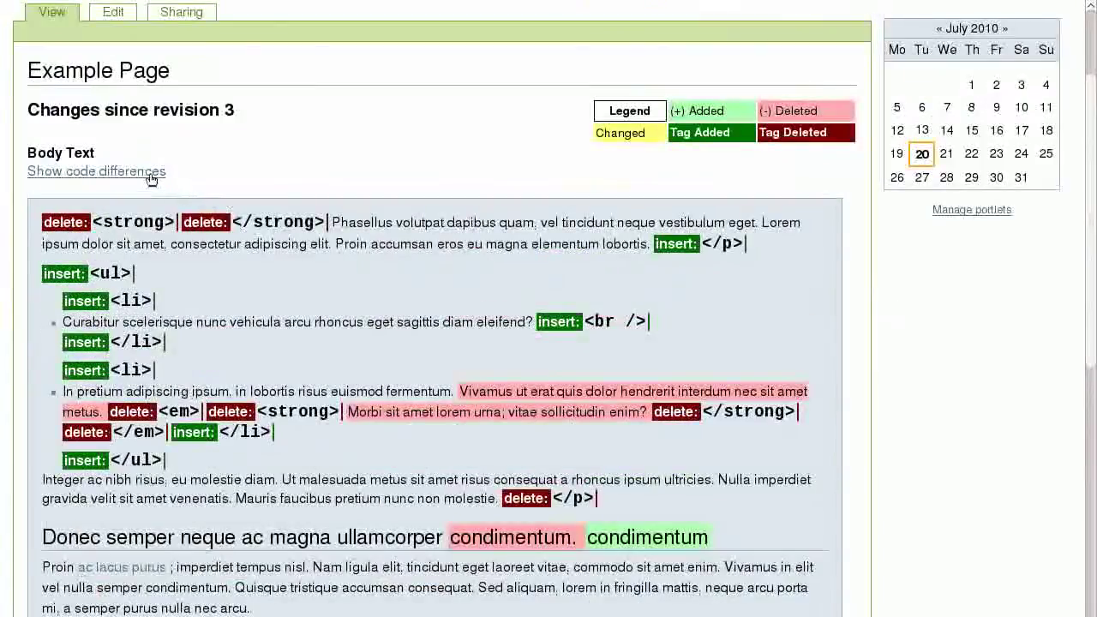
{"action": "left_click", "coordinate": [151, 173]}
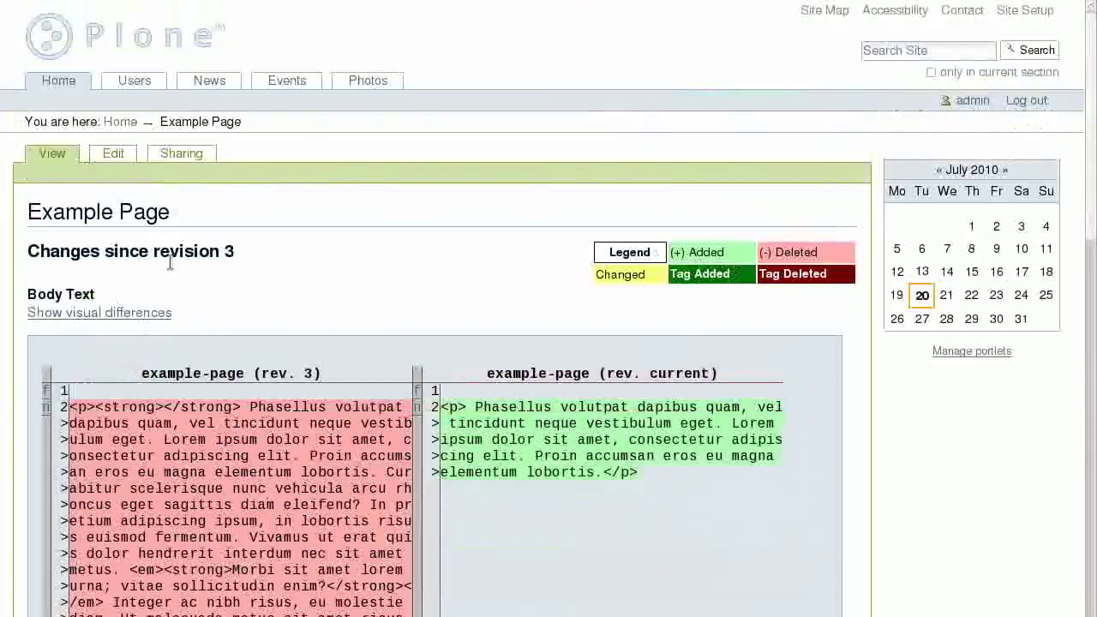
Step: Revert the Example Page to revision 2
{"action": "scroll", "coordinate": [455, 105], "scroll_direction": "down", "scroll_amount": 20}
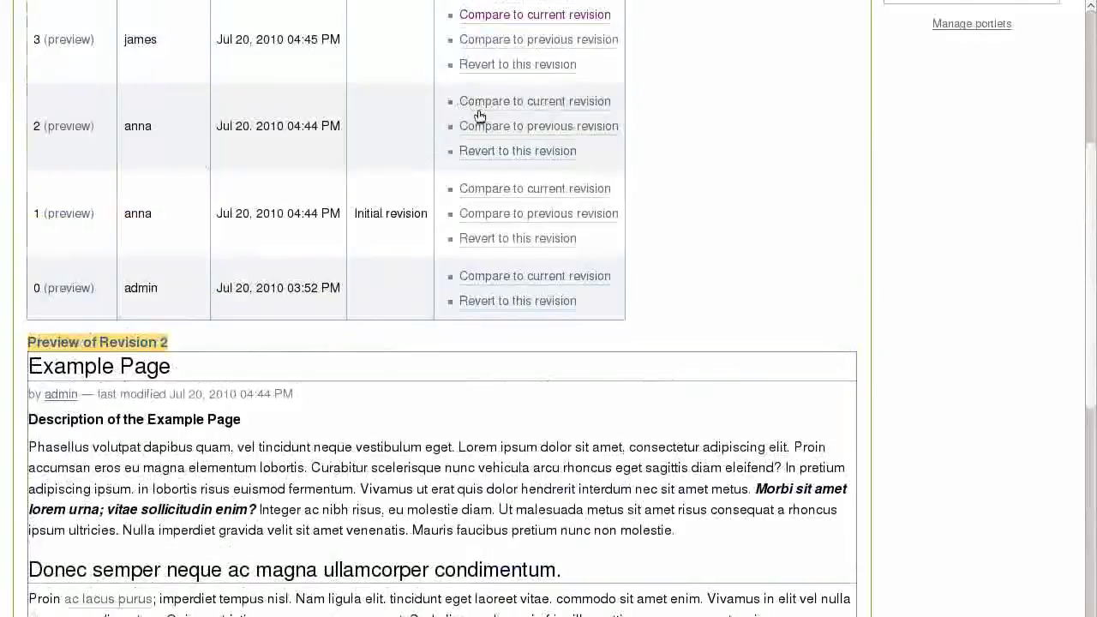
{"action": "left_click", "coordinate": [503, 154]}
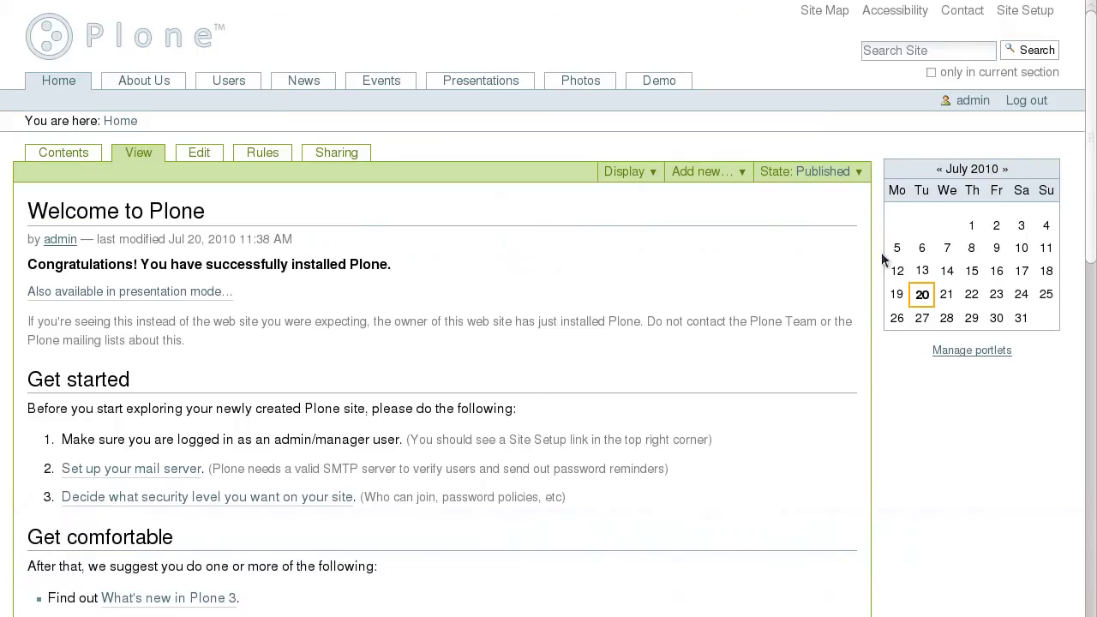
Step: Open portlet management for the home page and start adding a Static text portlet to the left portlet column
{"action": "left_click", "coordinate": [973, 352]}
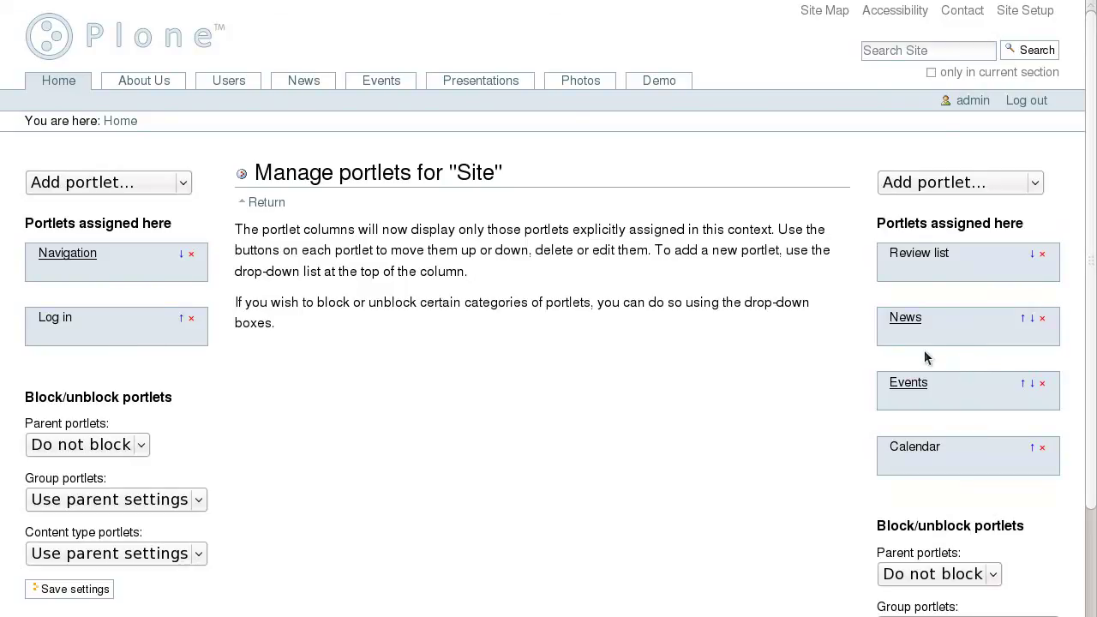
{"action": "left_click", "coordinate": [180, 183]}
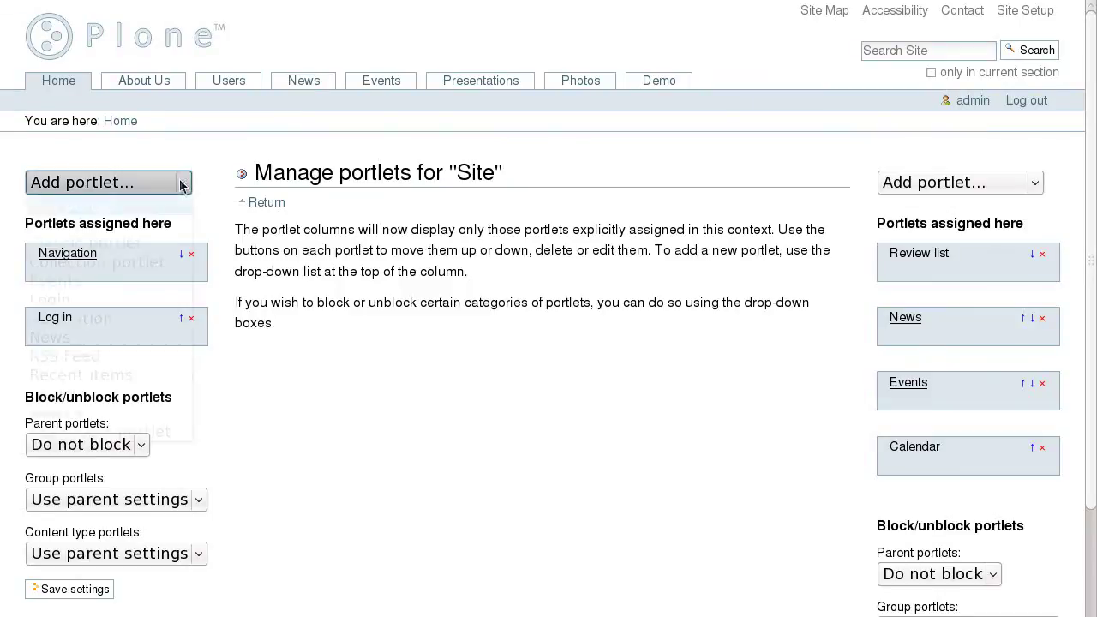
{"action": "left_click", "coordinate": [137, 431]}
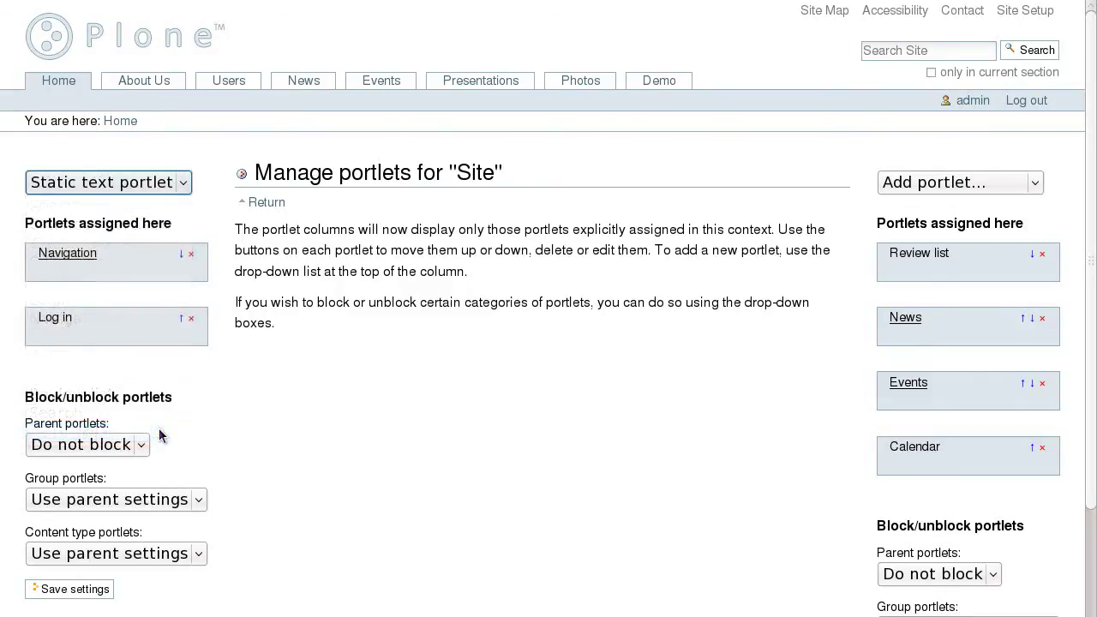
Step: Enter "My Place" as the portlet header and fill its text with the "Pellentesque fringilla erat nec nibh iaculis tincidunt" paragraph
{"action": "left_click", "coordinate": [155, 321]}
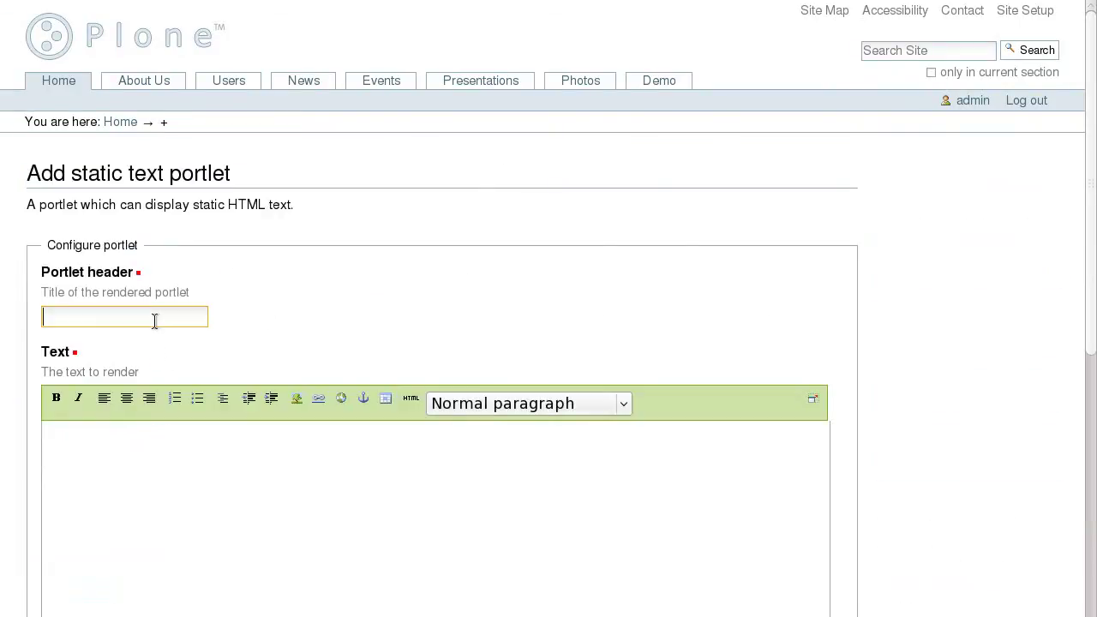
{"action": "left_click", "coordinate": [176, 451]}
{"action": "type", "text": "Pellentesque fringilla erat nec nibh iaculis tincidunt. Proin rutrum hendrerit imperdiet. Suspendisse est tortor, consequat in egestas non, pulvinar viverra magna."}
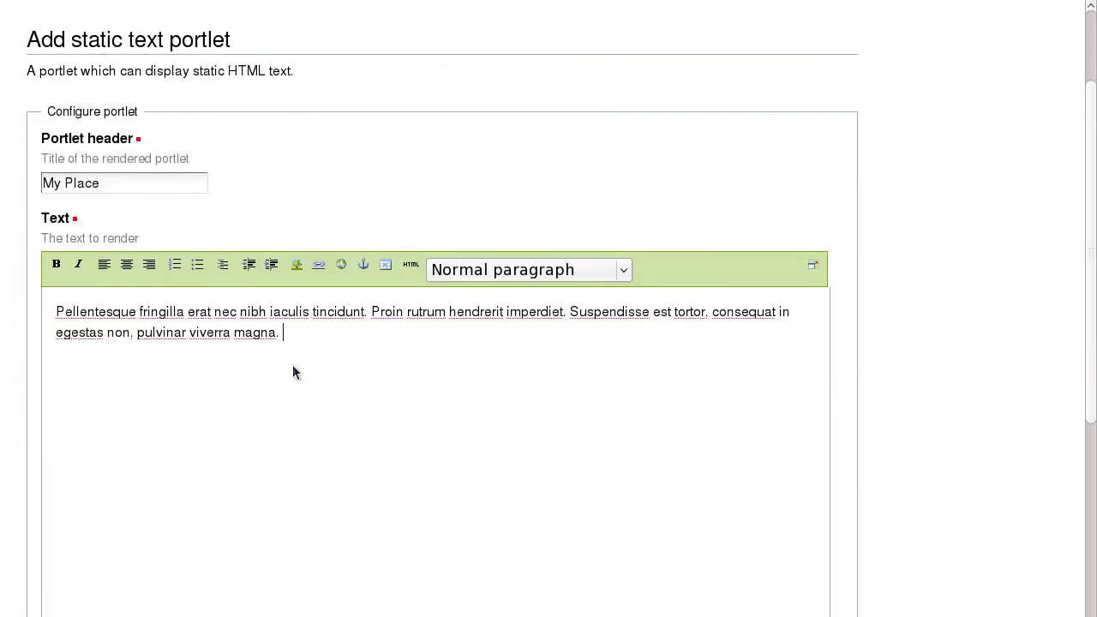
Step: Center the portlet text and add an empty line above the paragraph
{"action": "left_click", "coordinate": [126, 398]}
{"action": "left_click", "coordinate": [69, 312]}
{"action": "key", "text": "Return"}
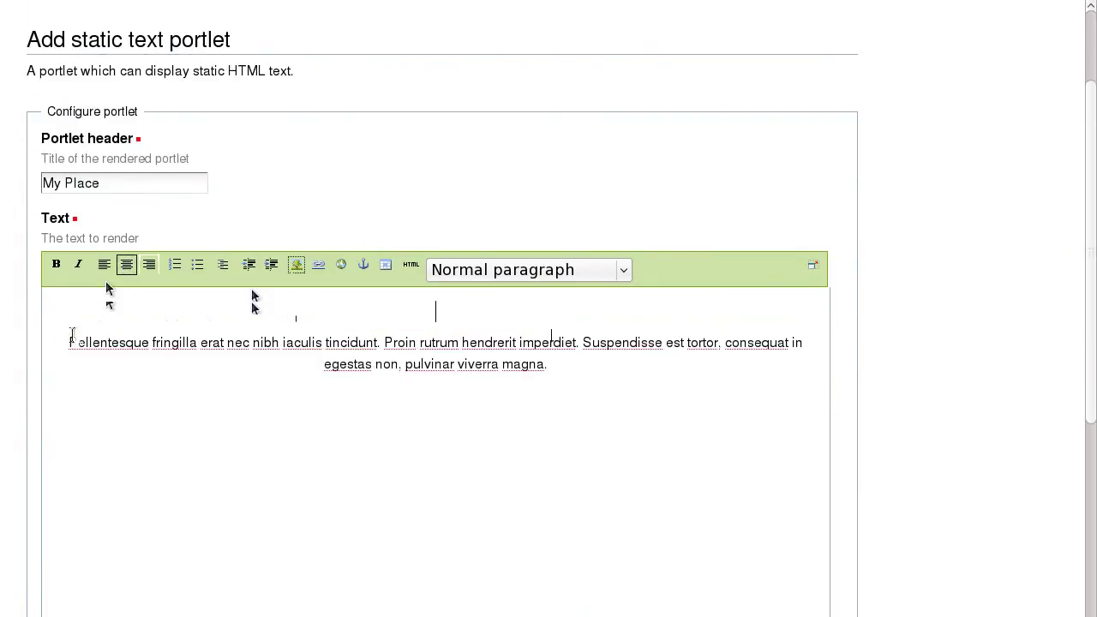
Step: Insert image1.jpg from the Photos folder above the portlet text, inline at Thumb (128, 128) size
{"action": "left_click", "coordinate": [297, 264]}
{"action": "left_click", "coordinate": [540, 471]}
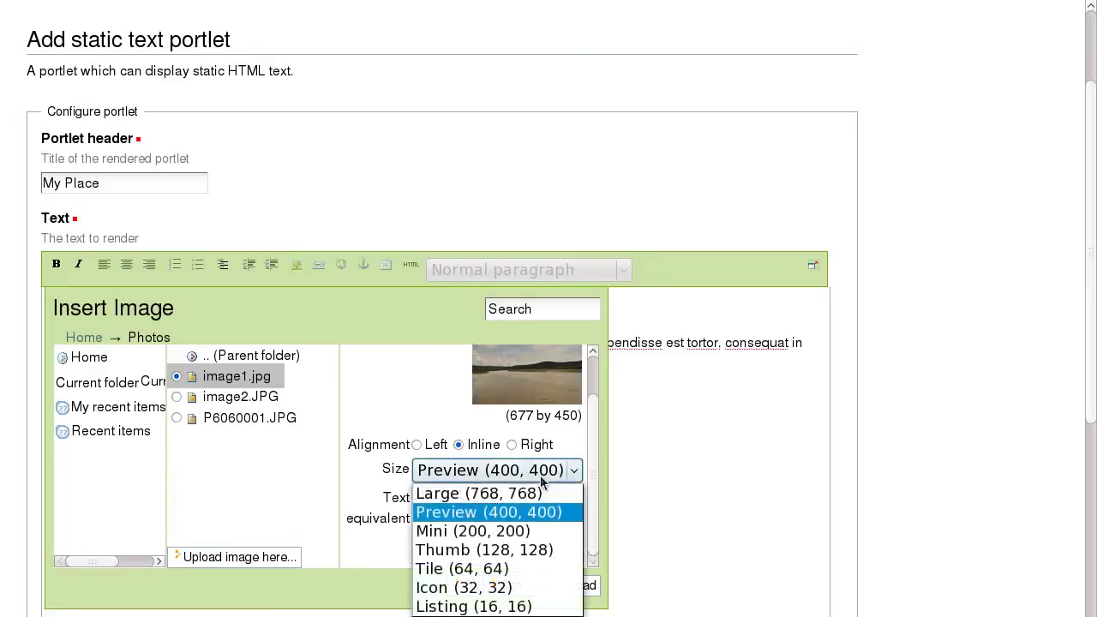
{"action": "left_click", "coordinate": [538, 550]}
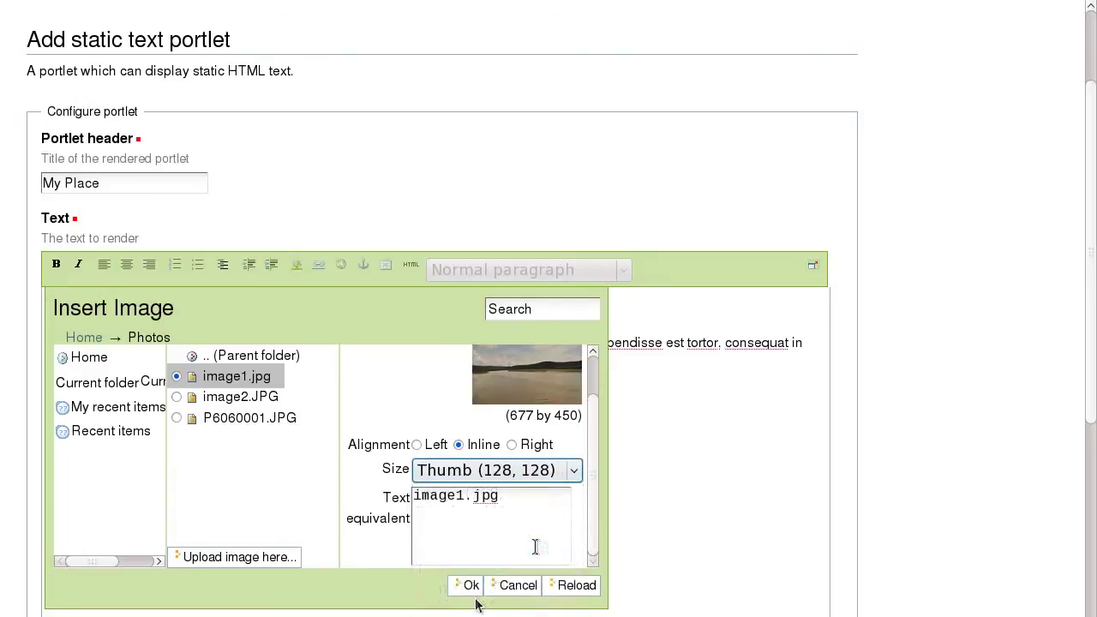
{"action": "left_click", "coordinate": [470, 586]}
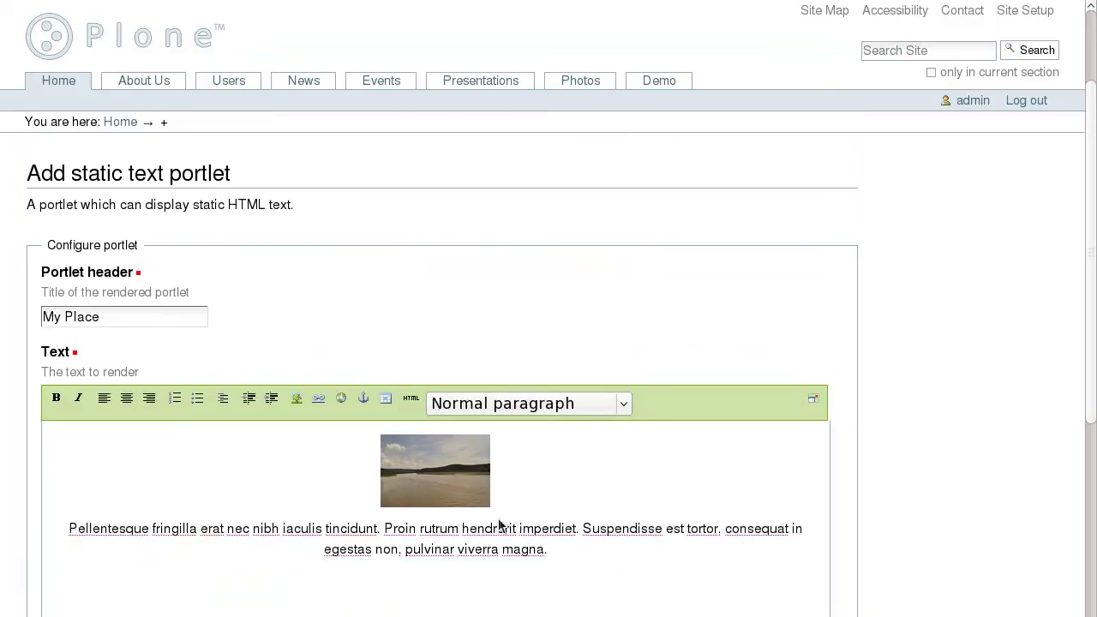
Step: Set the portlet footer to "More...", save the portlet and return to the home page
{"action": "scroll", "coordinate": [503, 514], "scroll_direction": "down", "scroll_amount": 2}
{"action": "scroll", "coordinate": [519, 497], "scroll_direction": "down", "scroll_amount": 4}
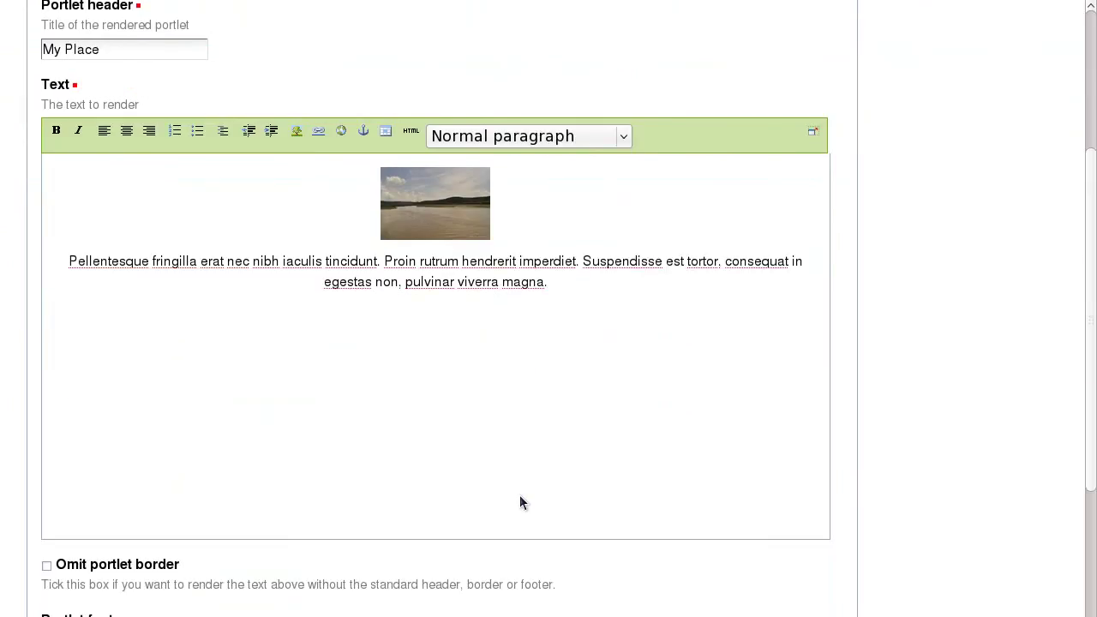
{"action": "scroll", "coordinate": [519, 502], "scroll_direction": "down", "scroll_amount": 4}
{"action": "left_click", "coordinate": [101, 468]}
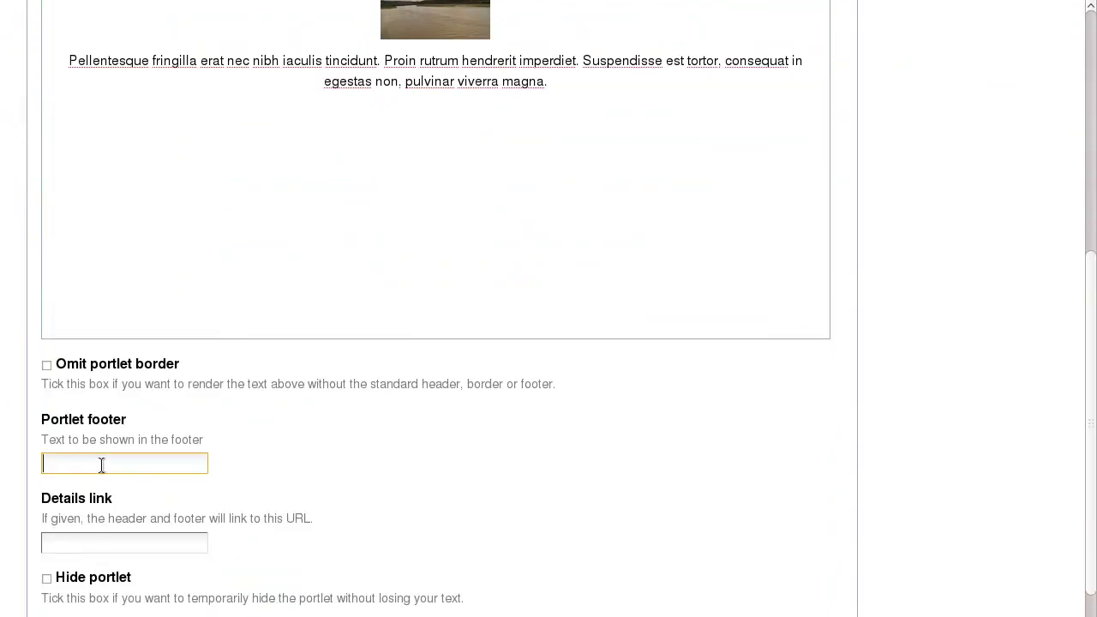
{"action": "type", "text": "More..."}
{"action": "scroll", "coordinate": [139, 491], "scroll_direction": "down", "scroll_amount": 1}
{"action": "left_click", "coordinate": [133, 475]}
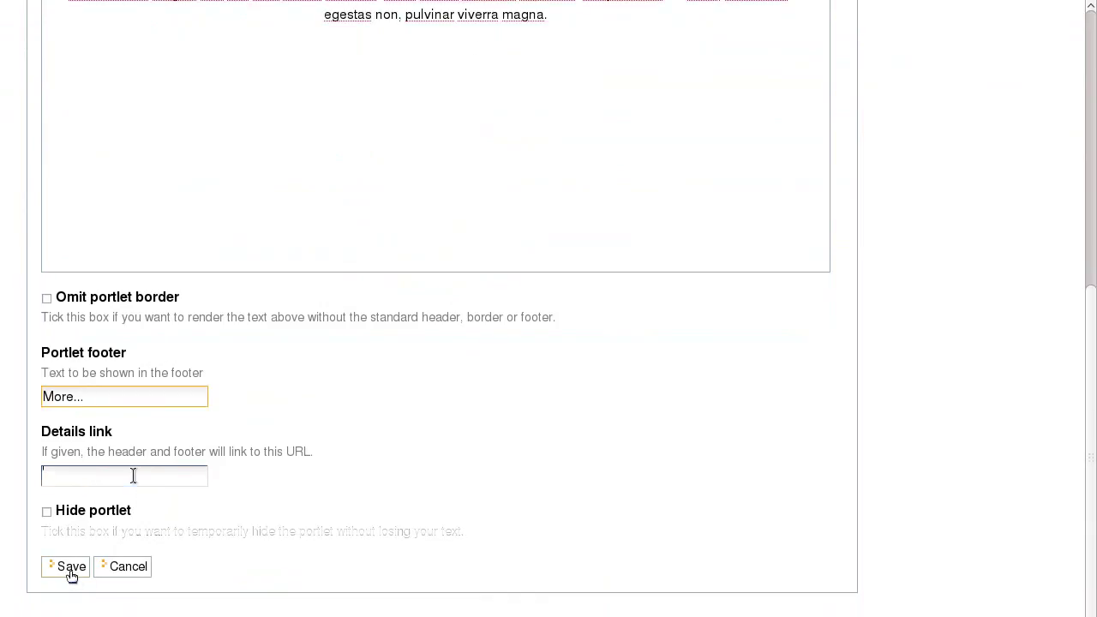
{"action": "left_click", "coordinate": [72, 568]}
{"action": "left_click", "coordinate": [120, 121]}
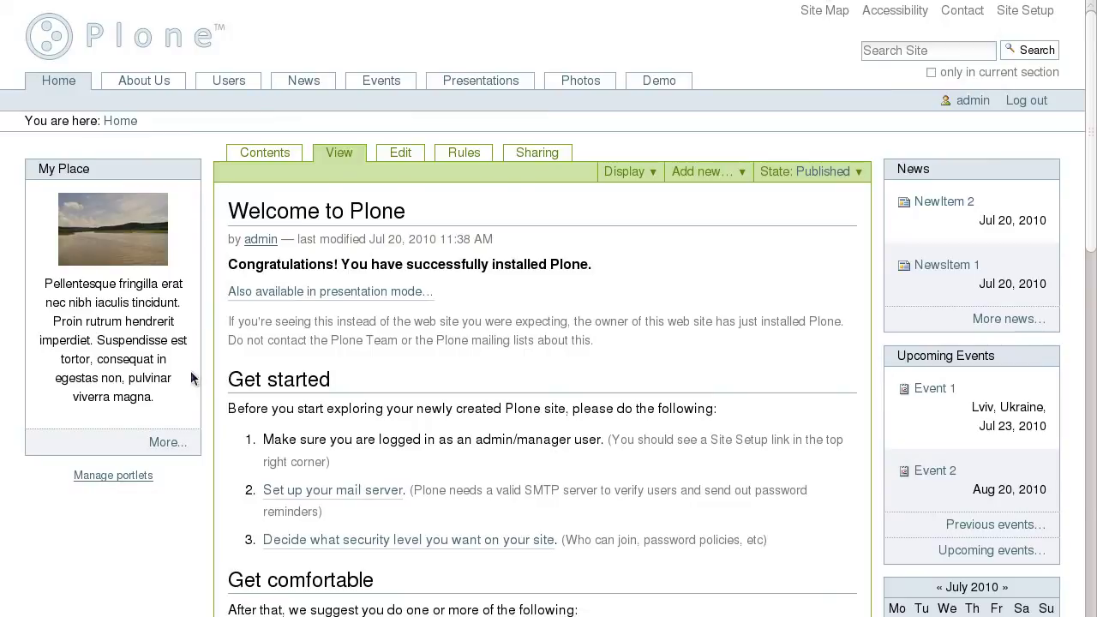
Step: Go back to portlet management and set the Navigation portlet's start level to 0, saving the change
{"action": "key", "text": "alt+Left"}
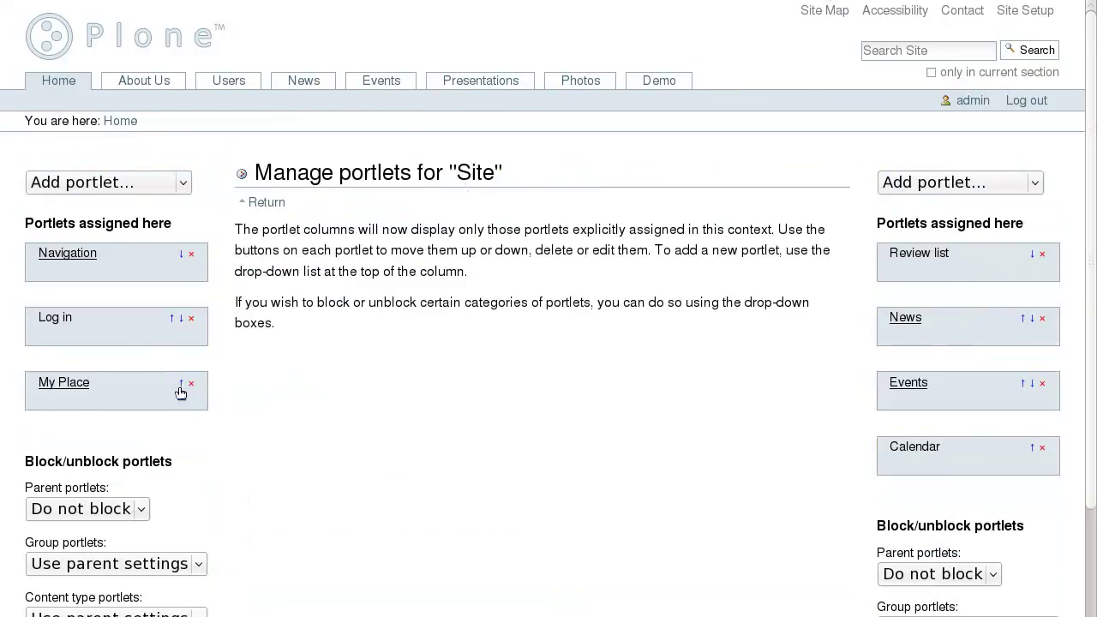
{"action": "left_click", "coordinate": [67, 255]}
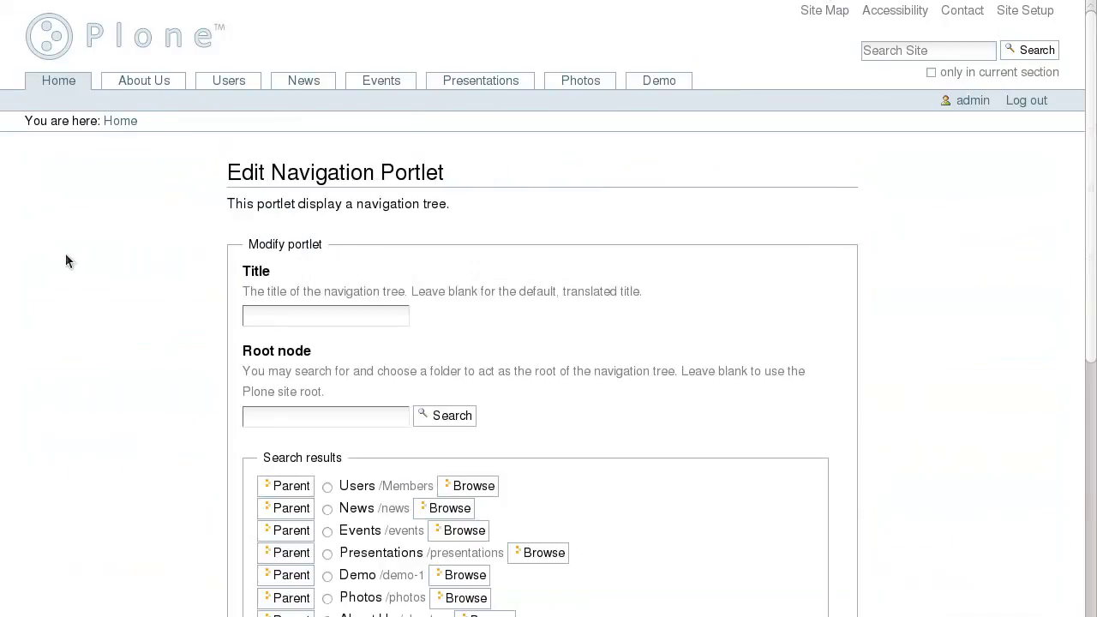
{"action": "scroll", "coordinate": [245, 317], "scroll_direction": "down", "scroll_amount": 10}
{"action": "left_click", "coordinate": [266, 470]}
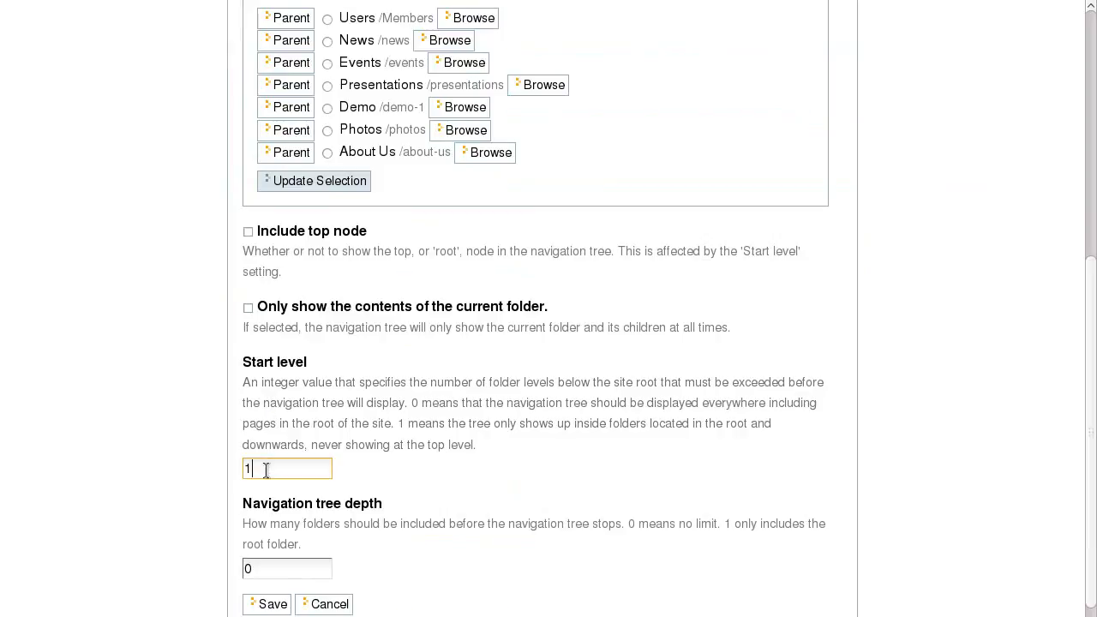
{"action": "key", "text": "BackSpace"}
{"action": "type", "text": "0"}
{"action": "scroll", "coordinate": [268, 499], "scroll_direction": "down", "scroll_amount": 1}
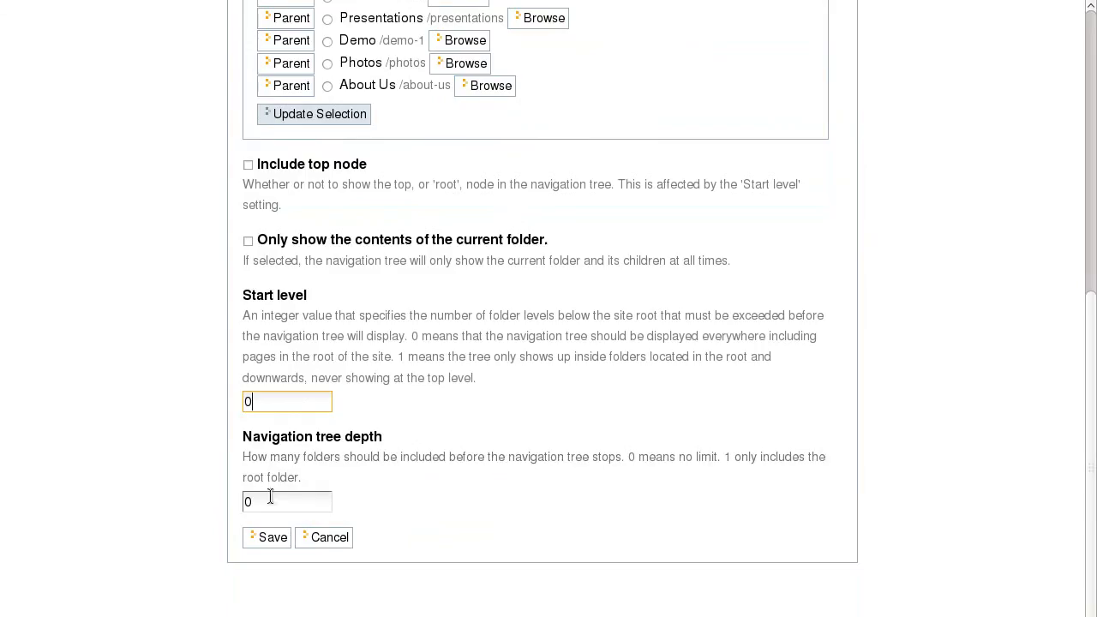
{"action": "left_click", "coordinate": [269, 538]}
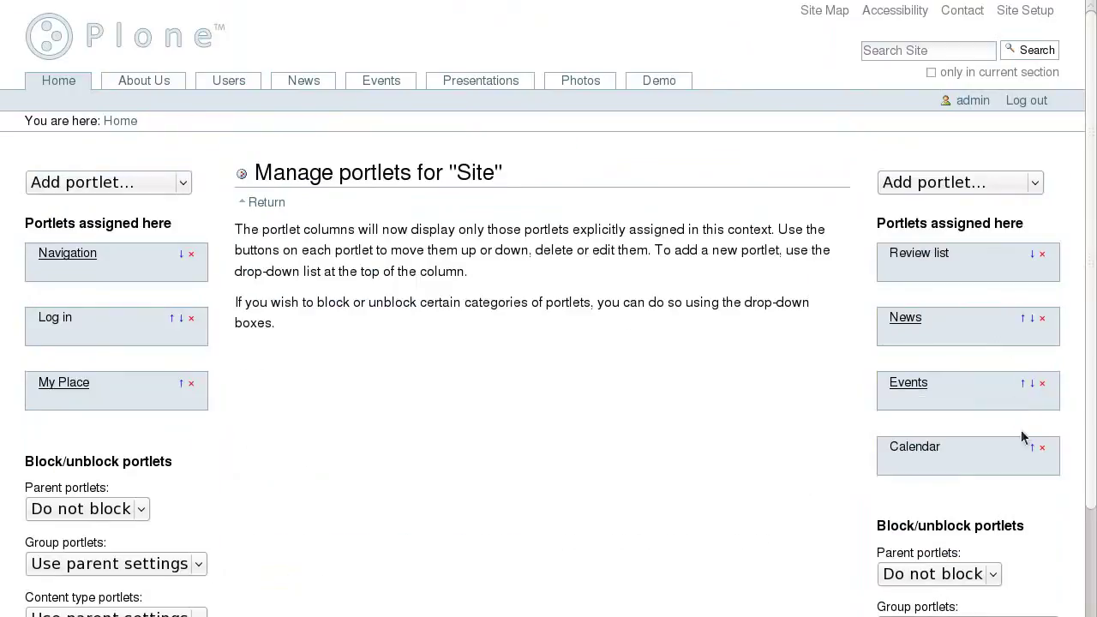
Step: Move the Calendar portlet up to the first place in the right portlet column
{"action": "left_click", "coordinate": [1032, 447]}
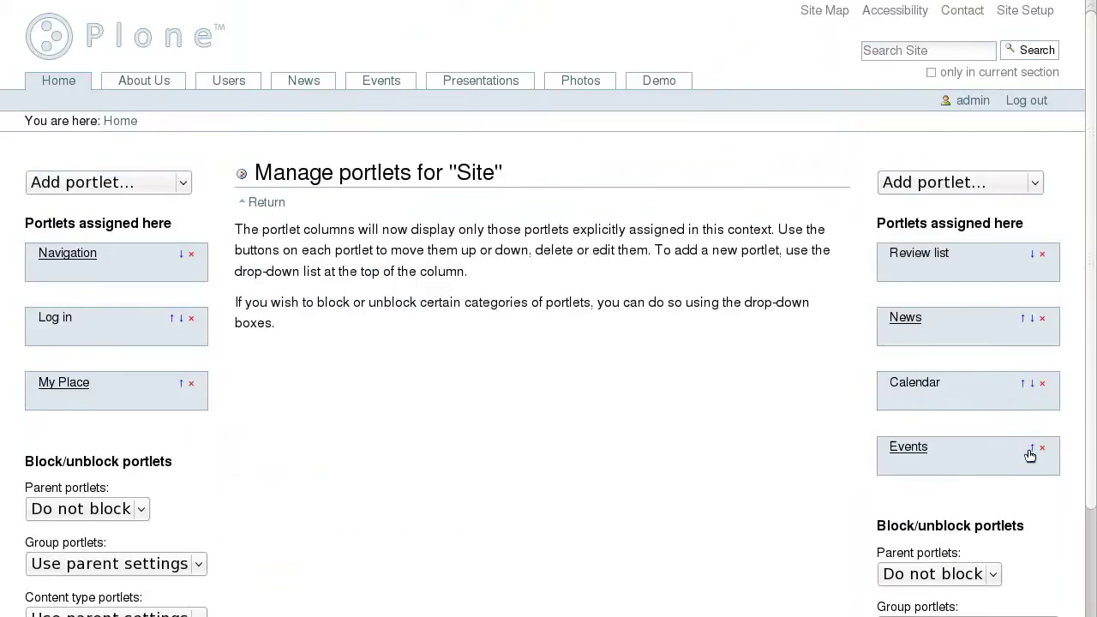
{"action": "left_click", "coordinate": [1023, 384]}
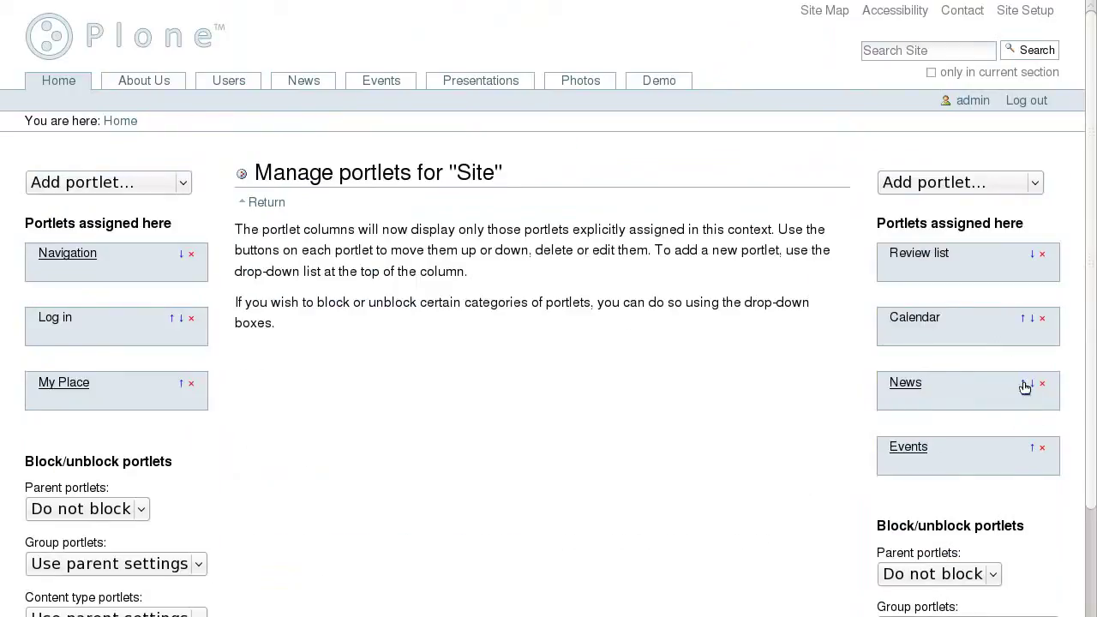
{"action": "left_click", "coordinate": [1023, 320]}
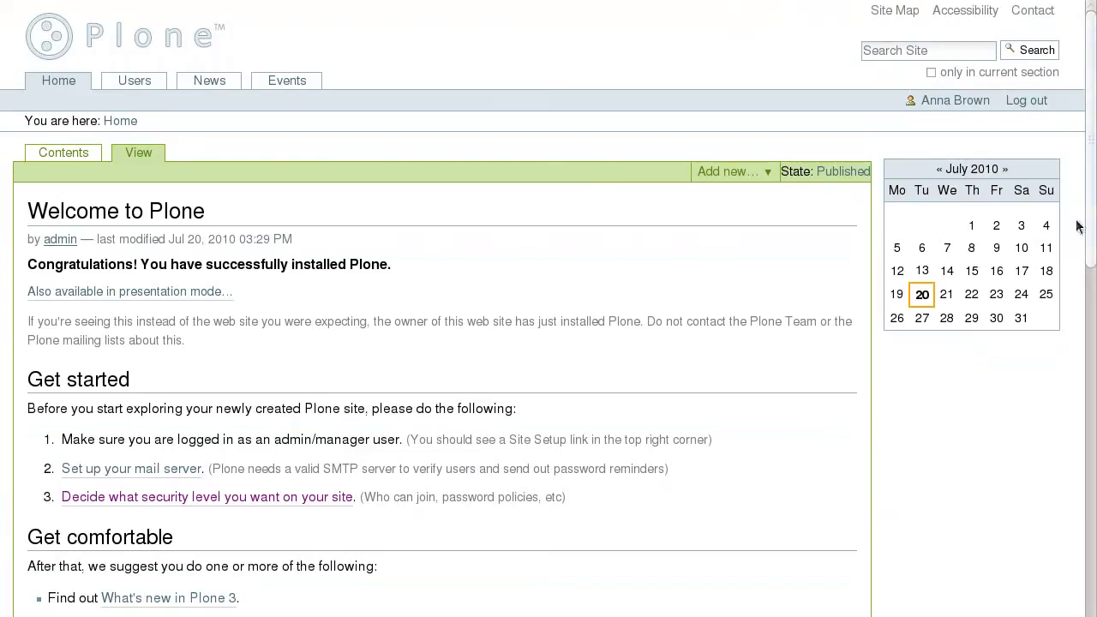
Step: Create a page titled "Test Page" with the copied text as its body, save it and submit it for publication
{"action": "left_click", "coordinate": [769, 175]}
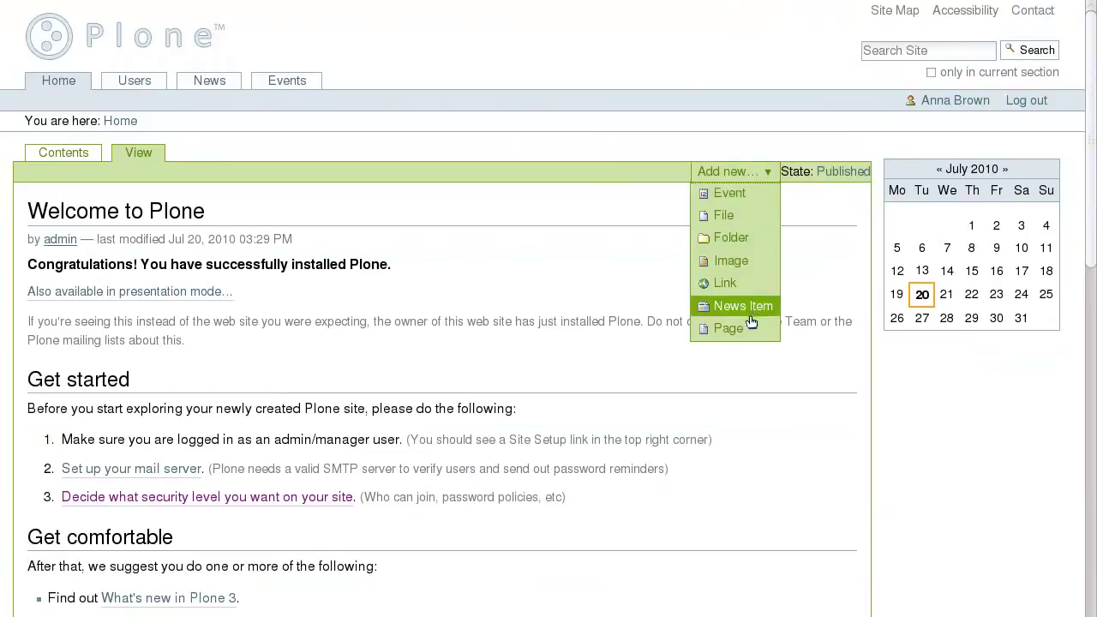
{"action": "left_click", "coordinate": [747, 329]}
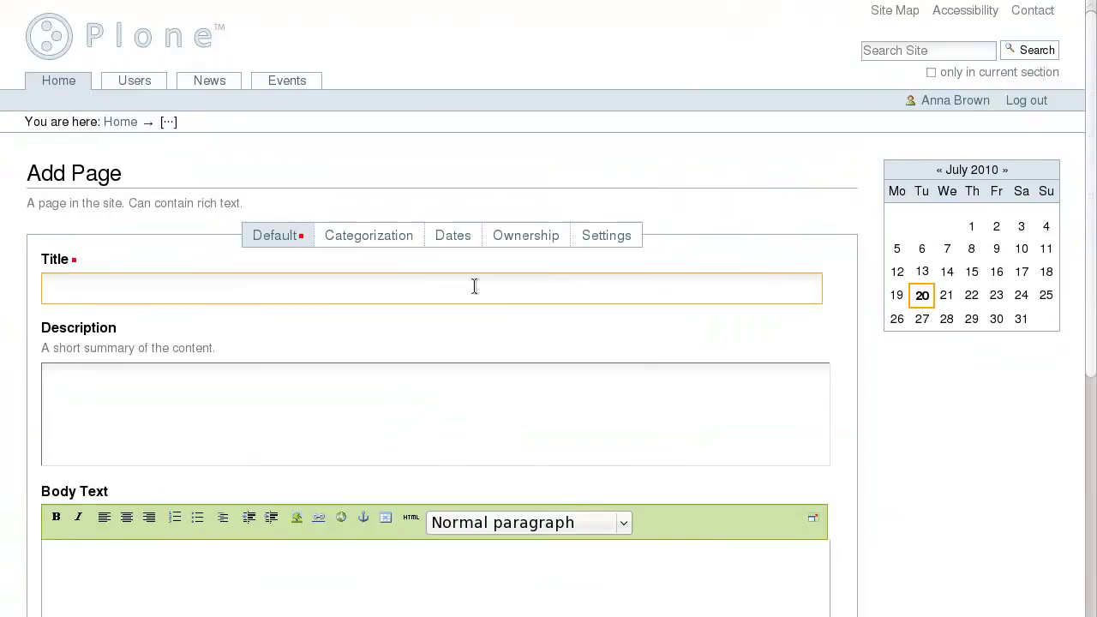
{"action": "type", "text": "Test Page"}
{"action": "key", "text": "Tab"}
{"action": "key", "text": "Tab"}
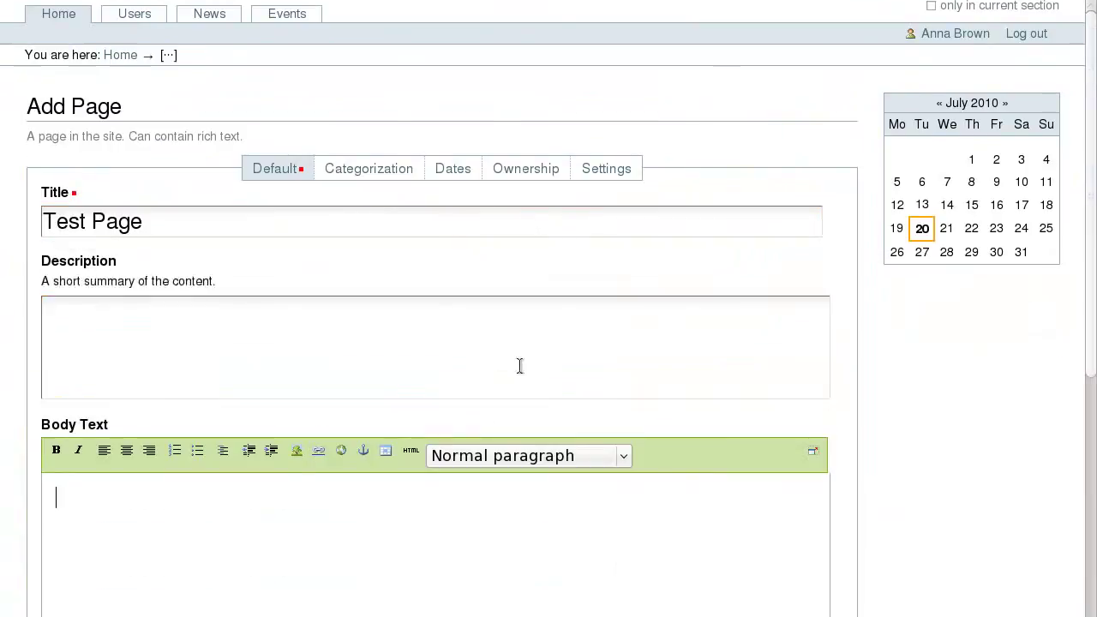
{"action": "scroll", "coordinate": [417, 460], "scroll_direction": "down", "scroll_amount": 3}
{"action": "key", "text": "ctrl+v"}
{"action": "scroll", "coordinate": [411, 447], "scroll_direction": "down", "scroll_amount": 5}
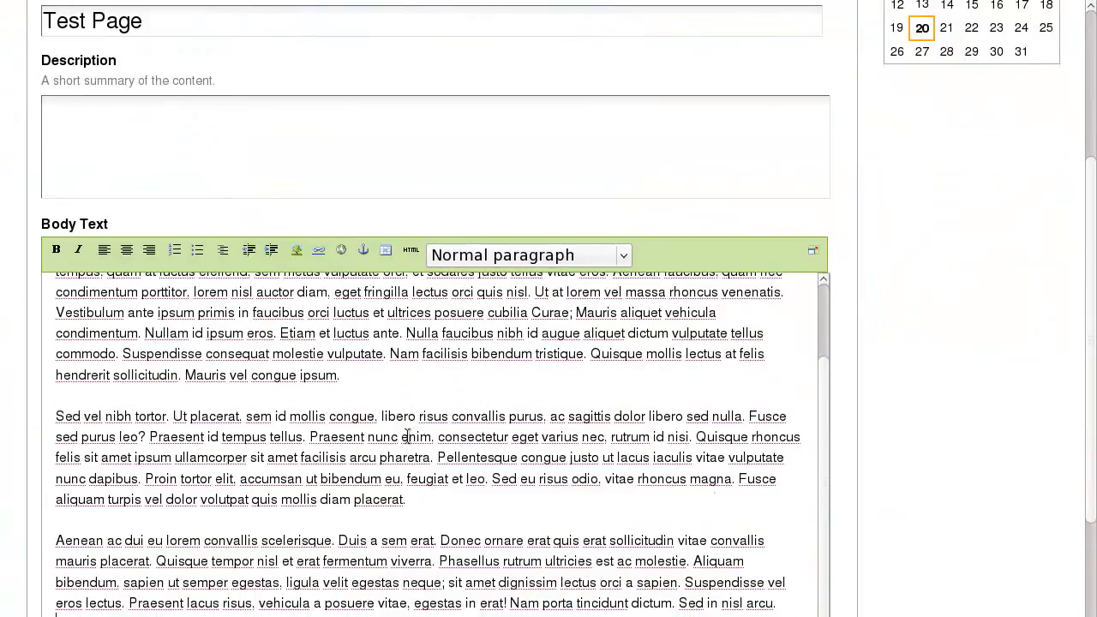
{"action": "left_click", "coordinate": [49, 493]}
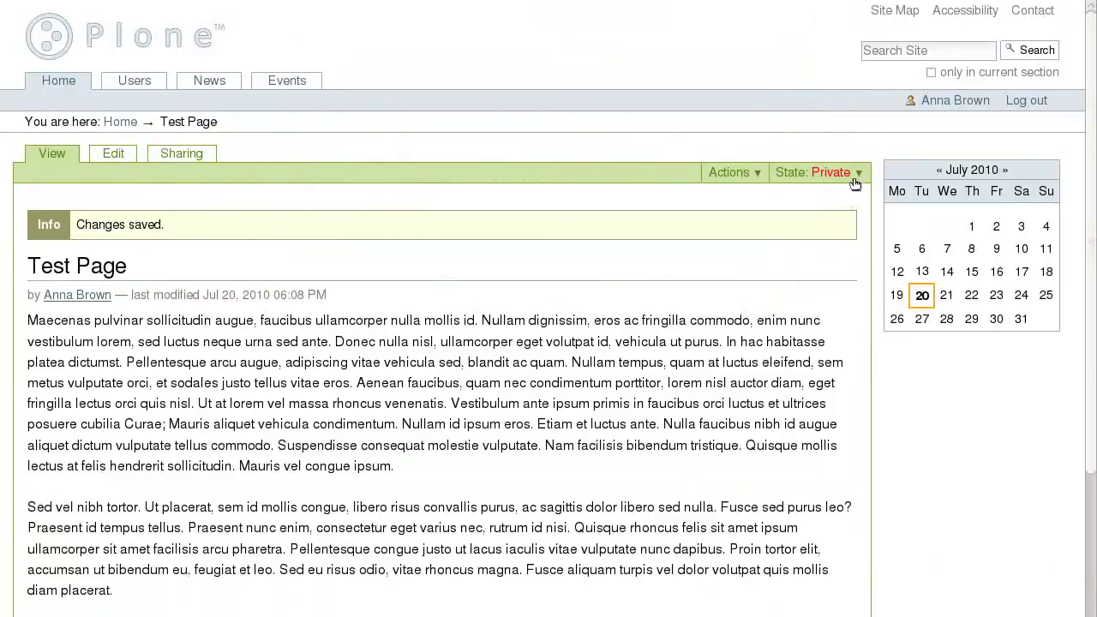
{"action": "left_click", "coordinate": [863, 175]}
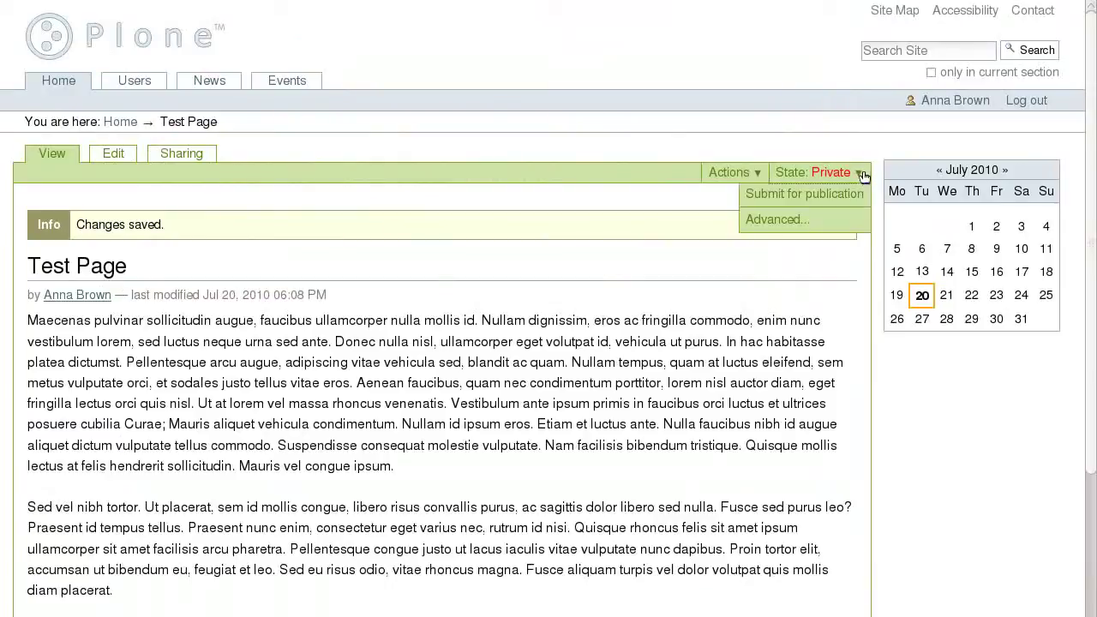
{"action": "left_click", "coordinate": [851, 200]}
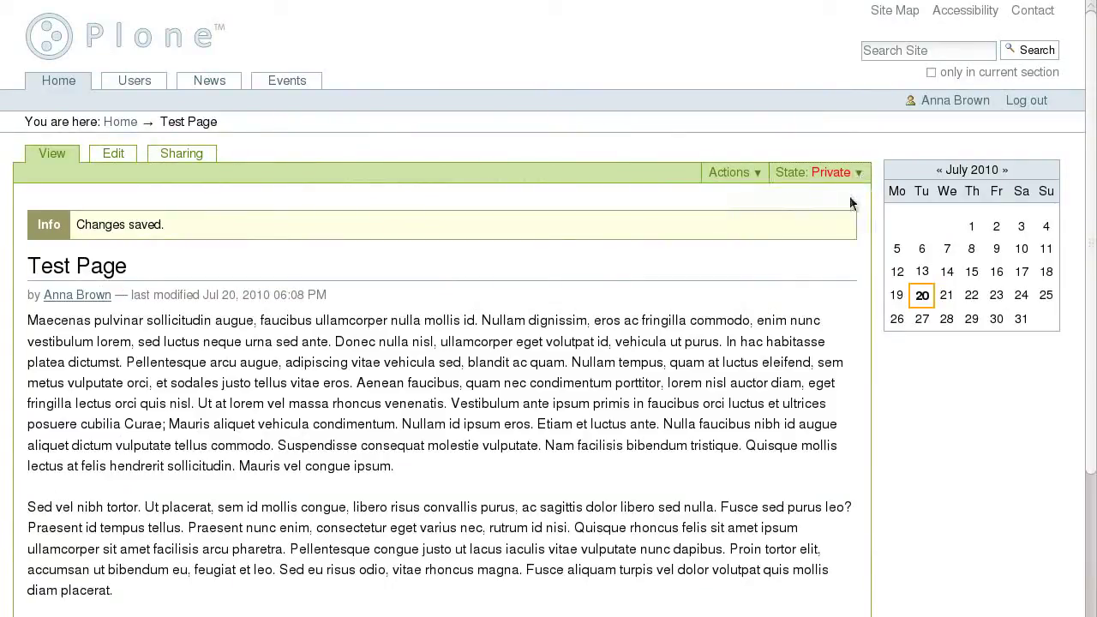
Step: Log out of the current account, log in as admin and publish Test Page
{"action": "left_click", "coordinate": [1019, 105]}
{"action": "left_click", "coordinate": [358, 417]}
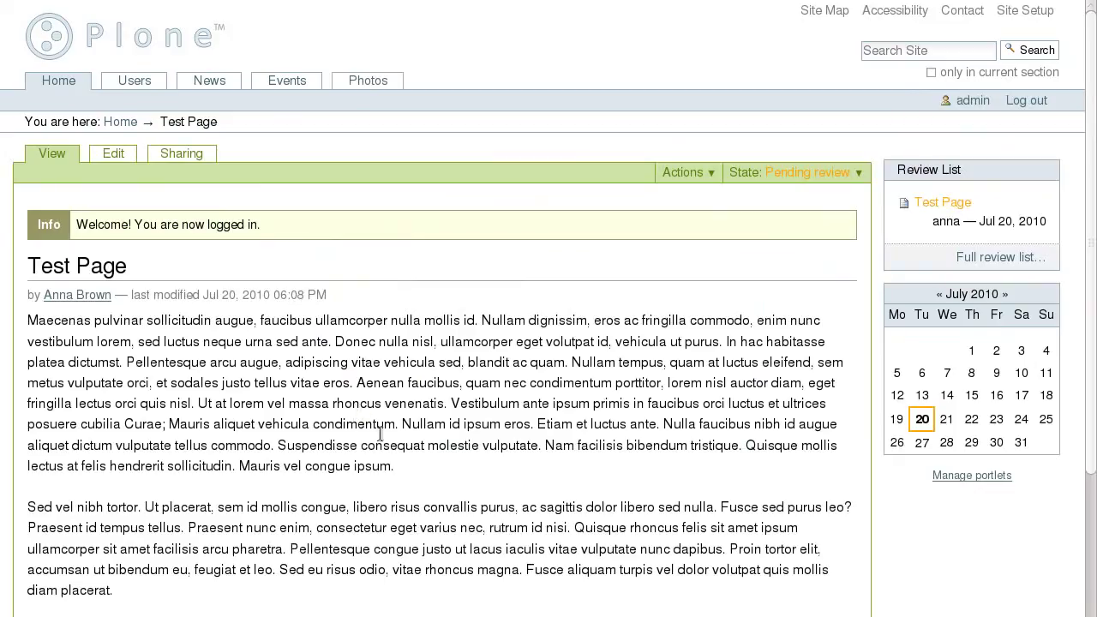
{"action": "left_click", "coordinate": [856, 177]}
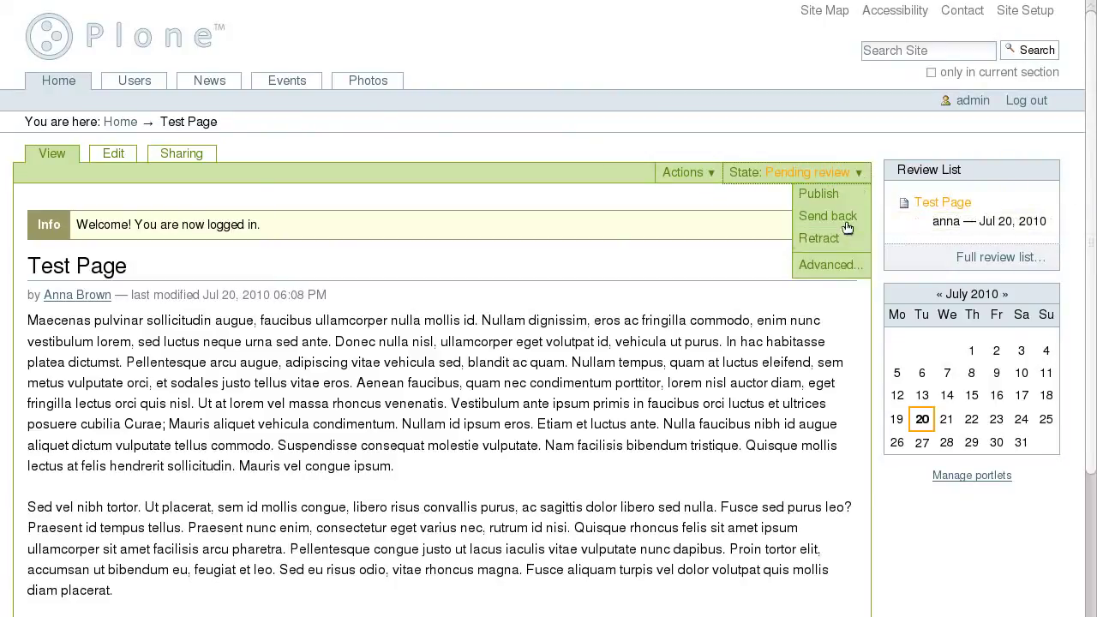
{"action": "left_click", "coordinate": [818, 194]}
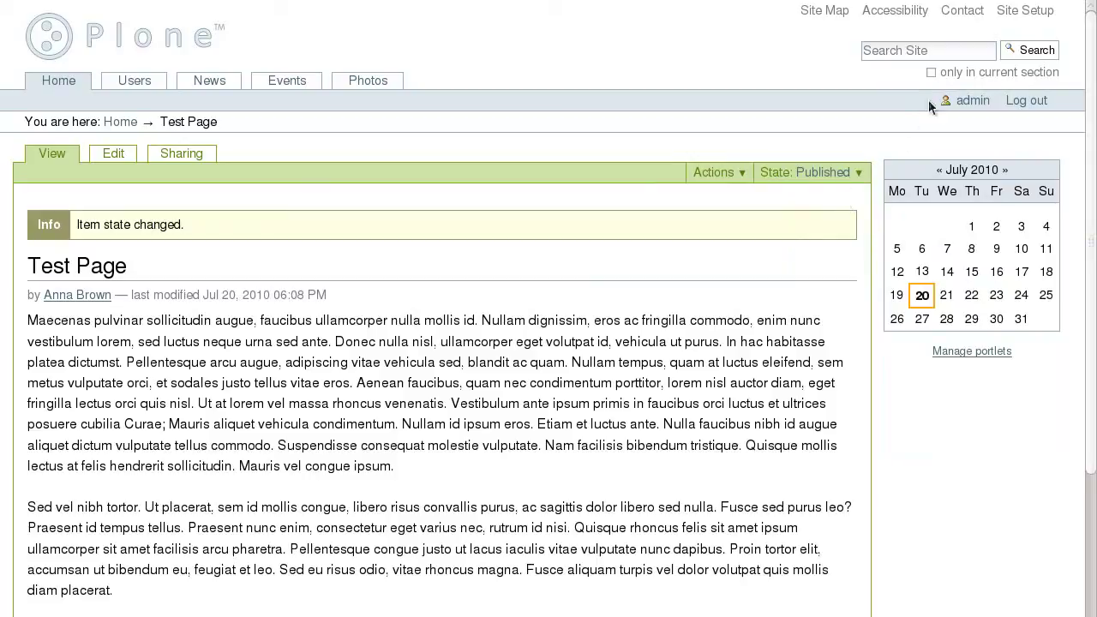
Step: Open the Types settings in Site Setup and examine how the default workflow handles private, submitted and published content
{"action": "left_click", "coordinate": [1016, 21]}
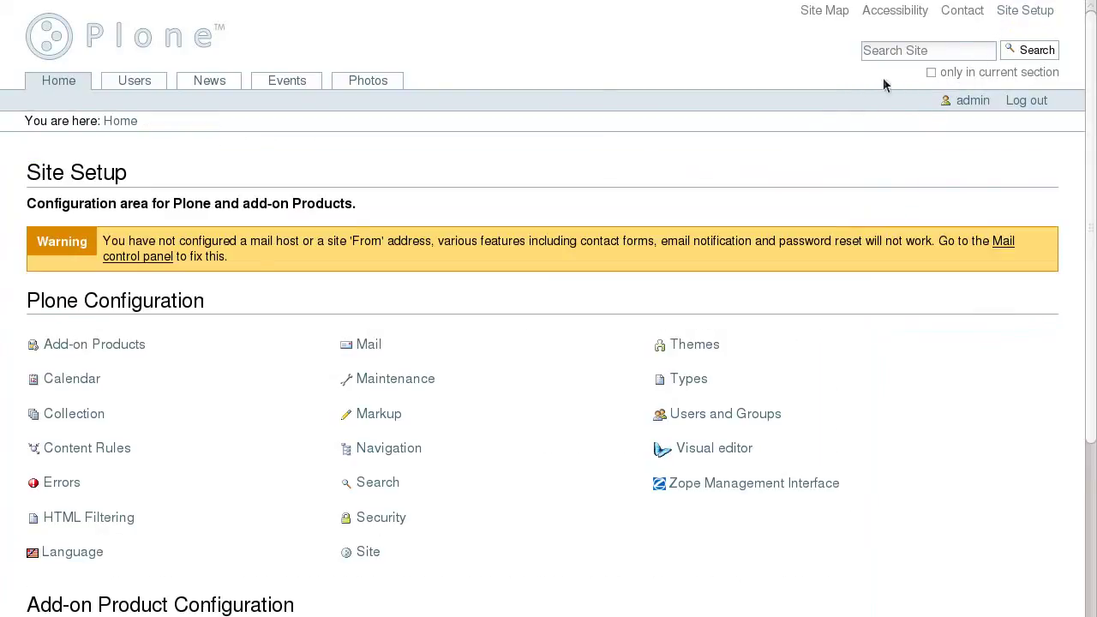
{"action": "left_click", "coordinate": [671, 379]}
{"action": "scroll", "coordinate": [672, 293], "scroll_direction": "down", "scroll_amount": 2}
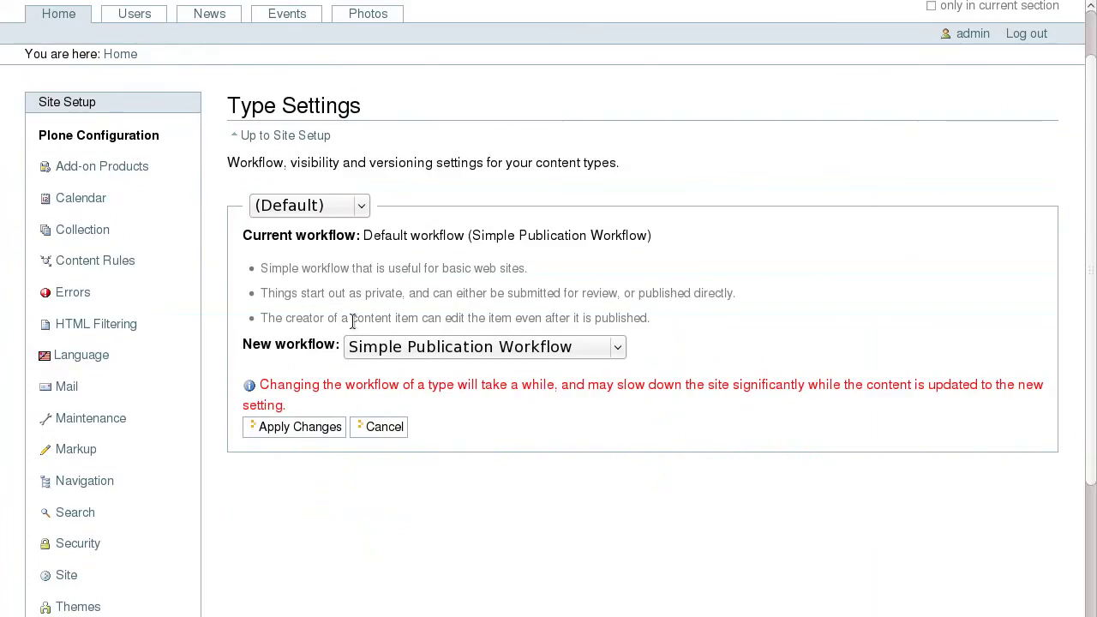
{"action": "left_click_drag", "start_coordinate": [365, 293], "coordinate": [400, 294]}
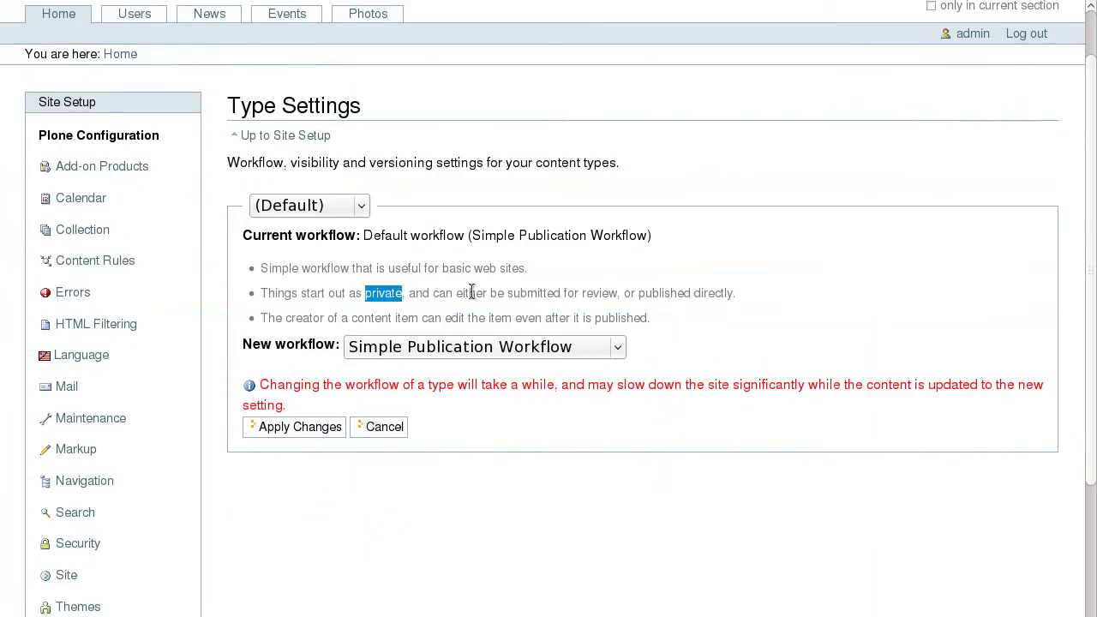
{"action": "left_click_drag", "start_coordinate": [506, 293], "coordinate": [690, 293]}
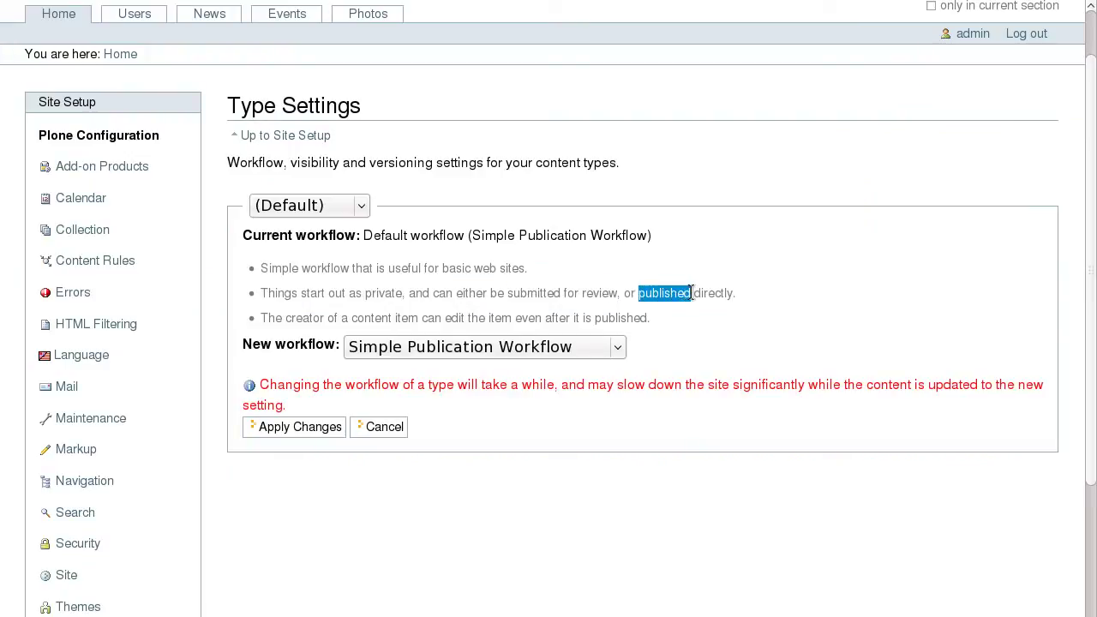
Step: Review the content types that can be configured and the workflows offered as the new default workflow
{"action": "left_click", "coordinate": [363, 208]}
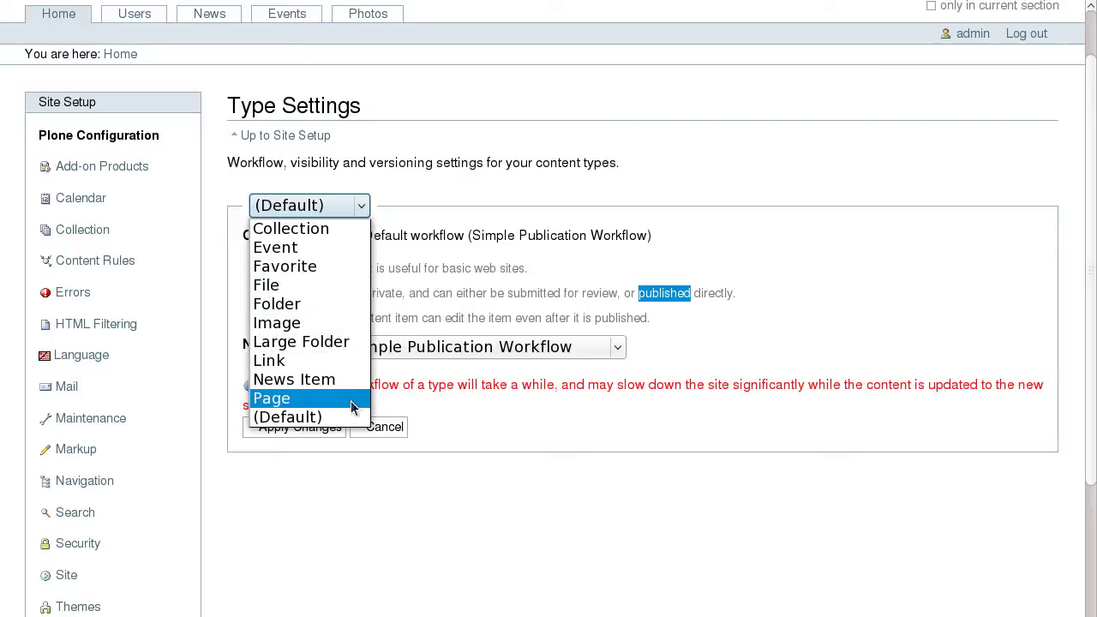
{"action": "left_click", "coordinate": [367, 209]}
{"action": "left_click", "coordinate": [519, 349]}
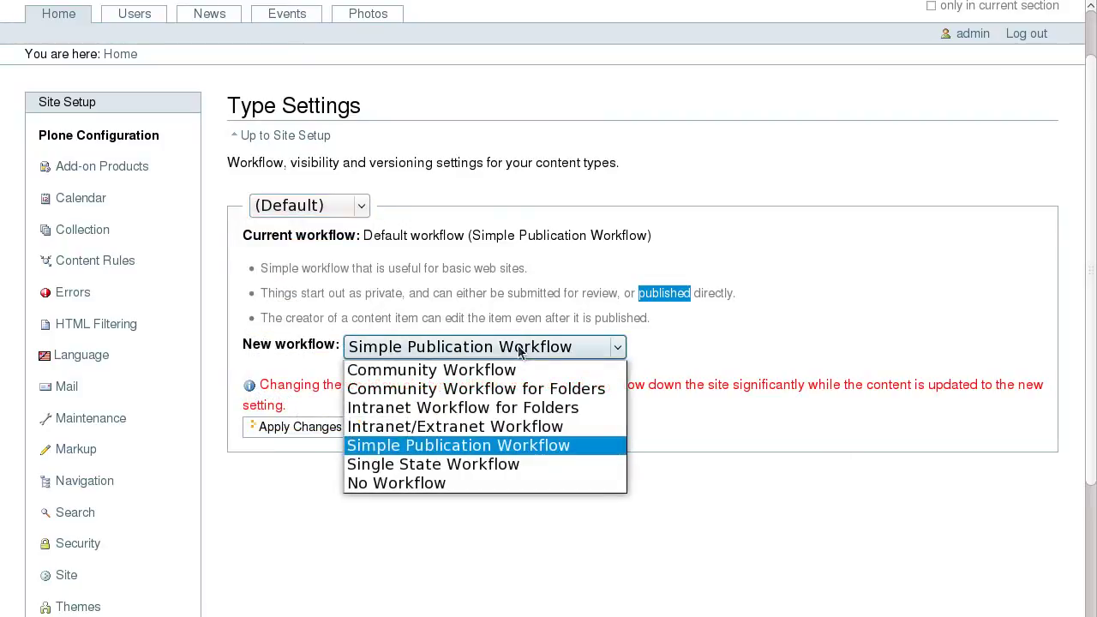